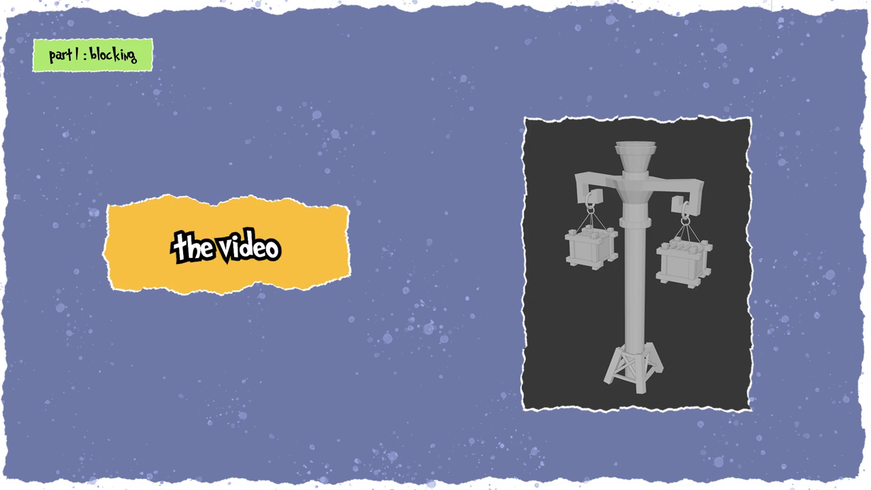
Delete the default cube from the scene.
key(Delete)
Add a 12-sided circle, shrink it, and extrude it upward into a slim column.
key(shift+a)
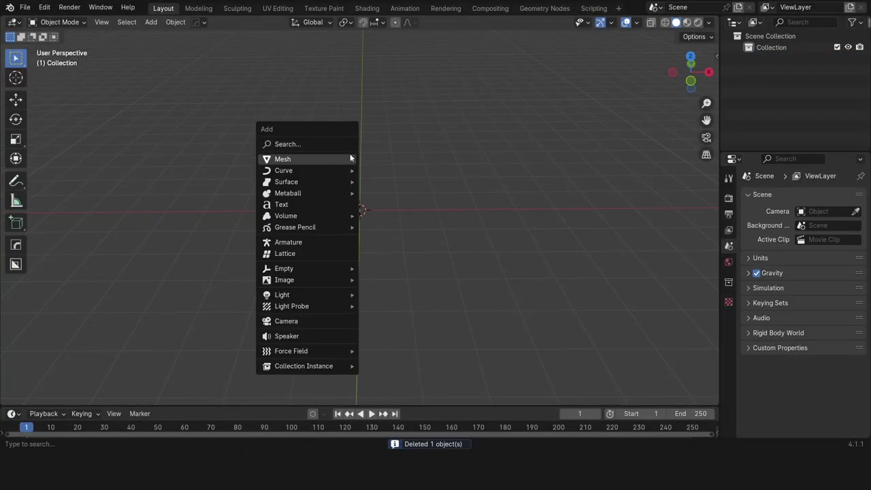
click(381, 195)
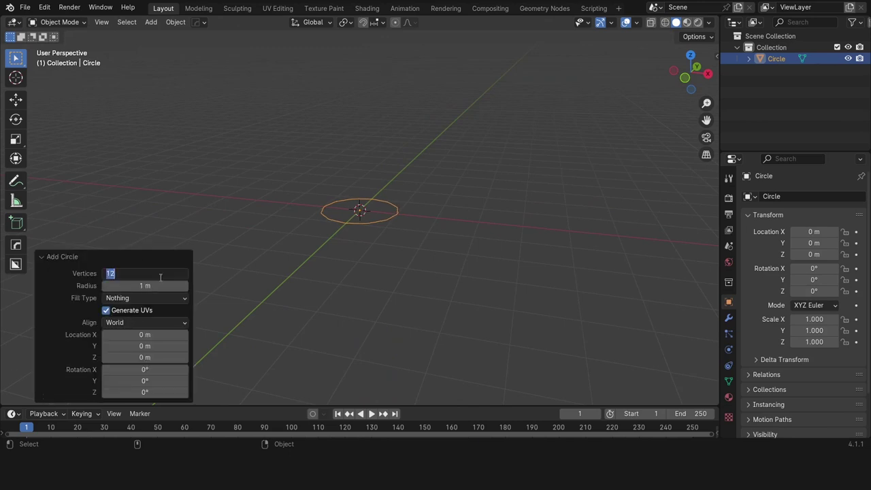
key(ctrl+Tab)
key(a)
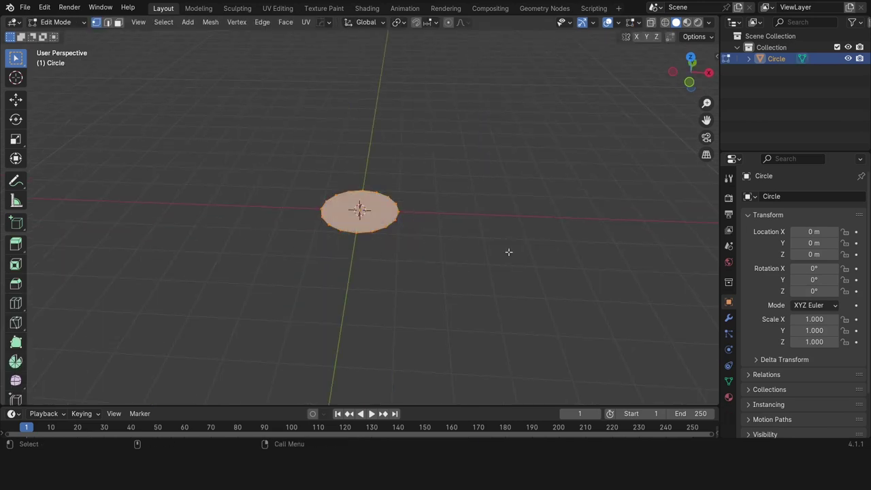
key(s)
click(410, 226)
key(KP_1)
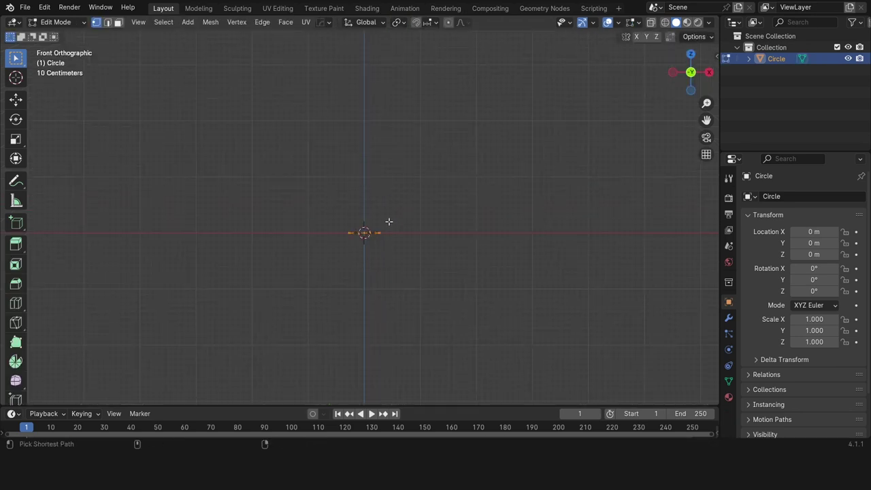
key(e)
click(368, 109)
Return to Object Mode and show the side panel's View settings.
key(ctrl+Tab)
click(370, 141)
key(n)
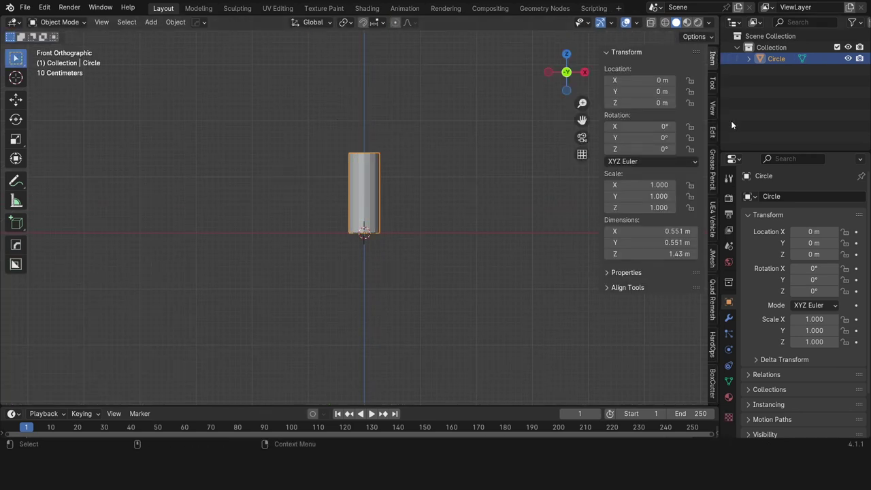
click(713, 109)
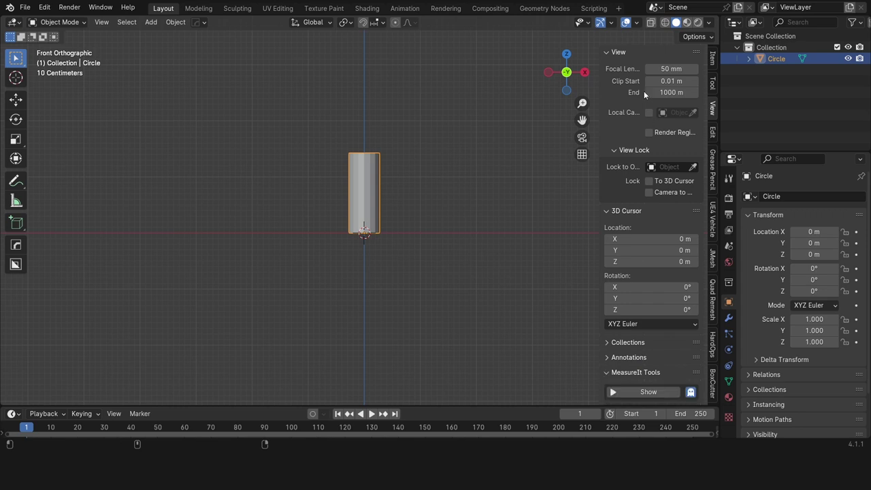
click(618, 52)
Add a MeasureIt segment for the column's 1.43 m height and colour it green.
key(ctrl+Tab)
click(393, 157)
middle_drag(393, 157, 381, 158)
click(380, 248)
scroll(646, 260, down, 1)
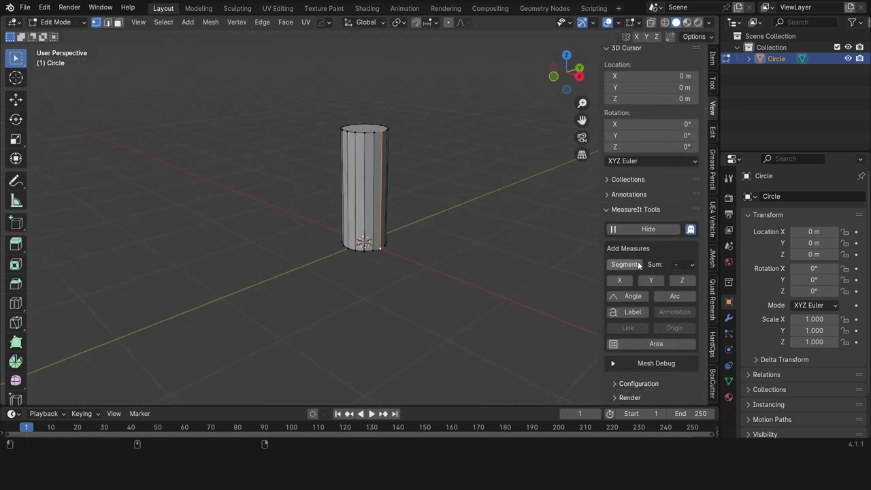
scroll(641, 256, down, 5)
scroll(642, 257, down, 3)
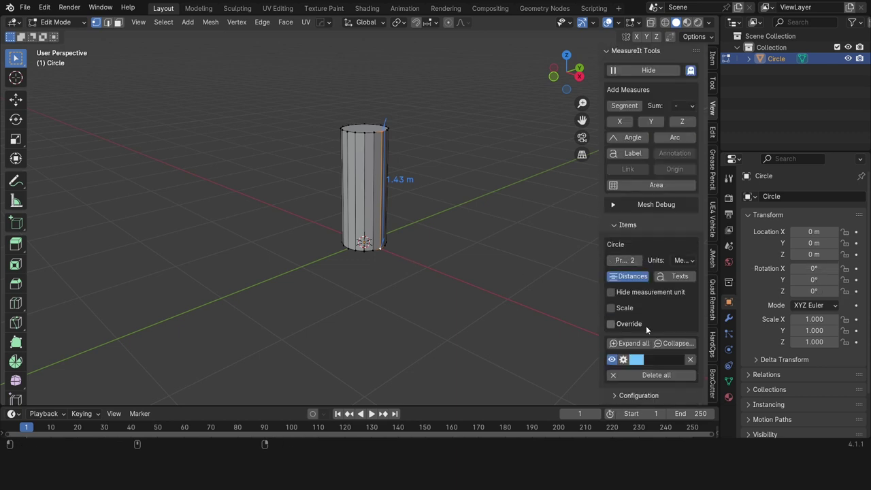
click(636, 359)
click(648, 240)
key(ctrl+Tab)
click(418, 127)
key(KP_1)
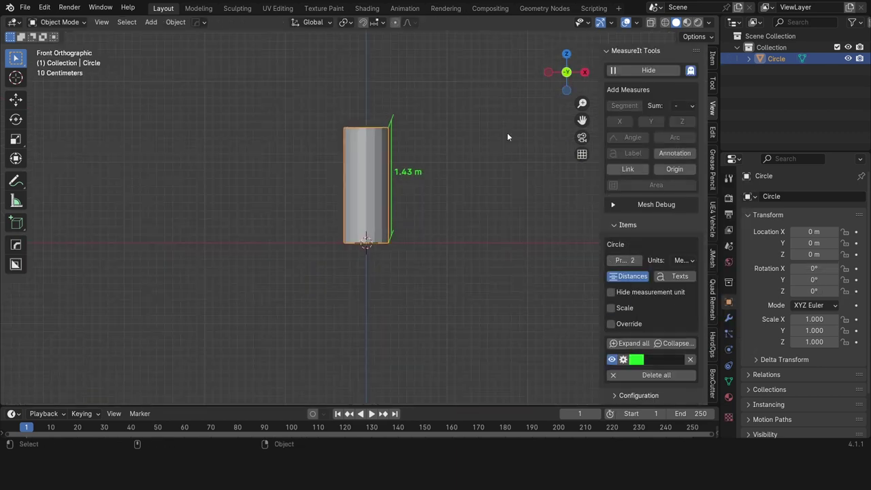
click(713, 58)
Raise the column's top ring of vertices higher along Z.
key(Tab)
key(alt+z)
drag(320, 146, 422, 198)
key(g)
key(z)
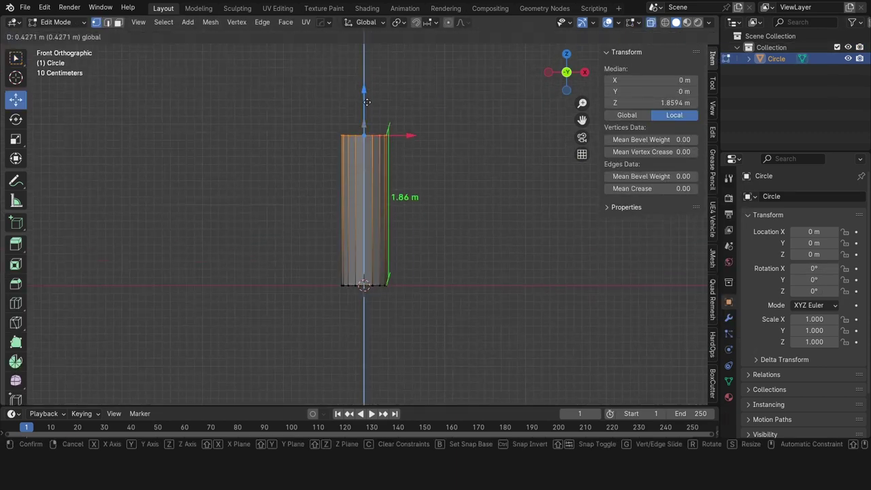
click(367, 102)
key(g)
key(z)
click(368, 63)
Make the column thinner by scaling it with height locked (Shift+Z).
key(alt+z)
key(a)
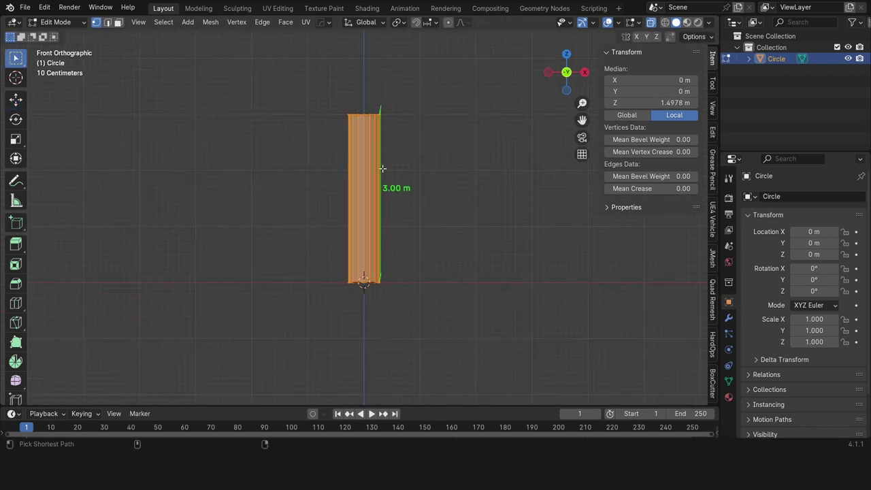
middle_drag(381, 163, 454, 195)
key(s)
key(shift+z)
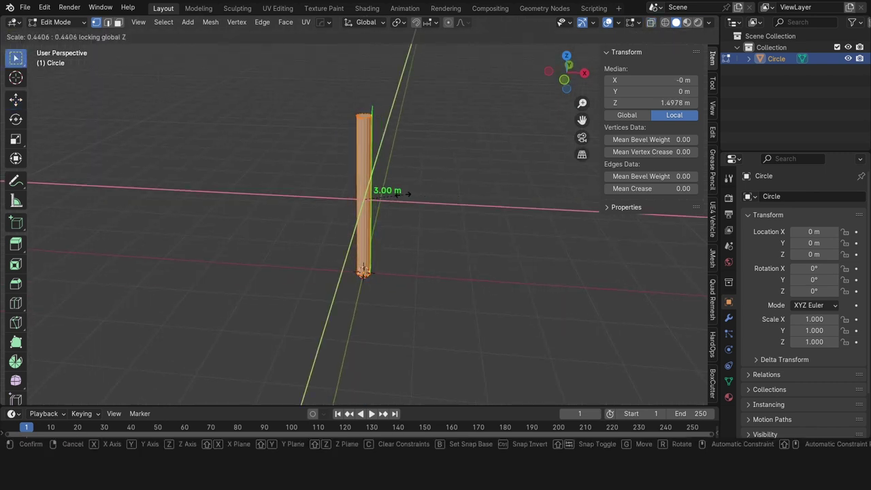
click(408, 194)
key(Tab)
key(KP_1)
Lower the top ring so the column stands 2.30 m tall.
key(Tab)
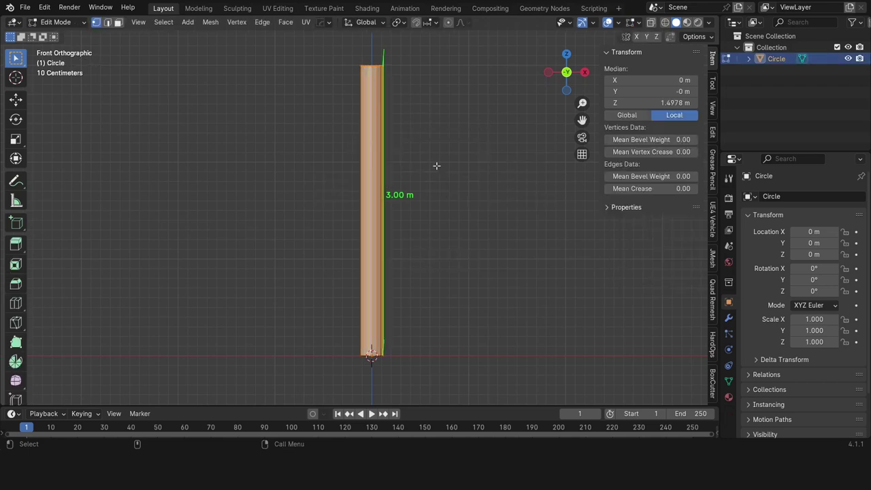
key(alt+z)
drag(327, 47, 422, 82)
key(shift+space)
key(g)
drag(379, 58, 379, 83)
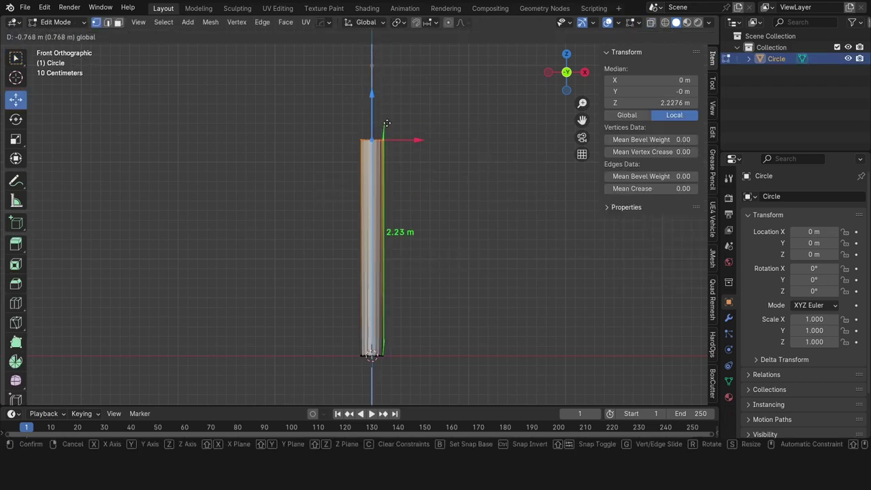
drag(388, 116, 389, 116)
Add a loop cut near the top and scale the top ring outward into a flared cone.
key(Tab)
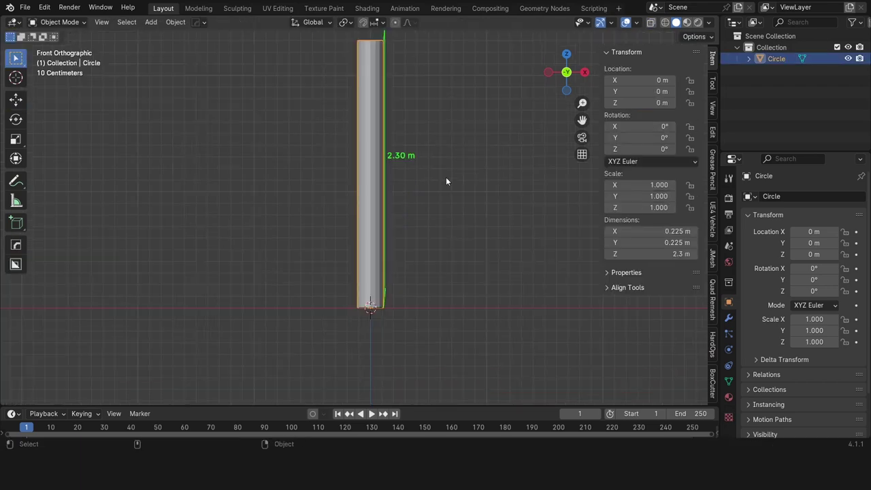
key(Tab)
click(16, 303)
mouse_move(371, 146)
mouse_down()
mouse_move(400, 78)
mouse_move(406, 111)
mouse_up()
key(grave)
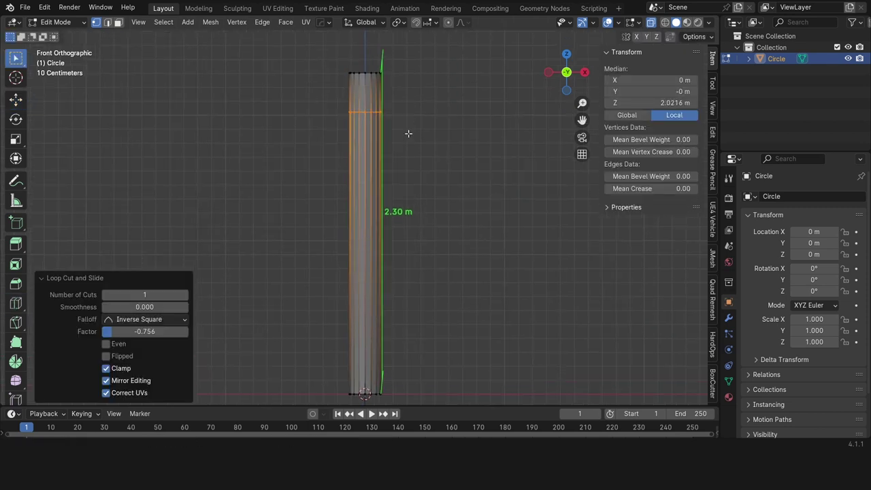
alt+click(440, 116)
key(s)
click(517, 147)
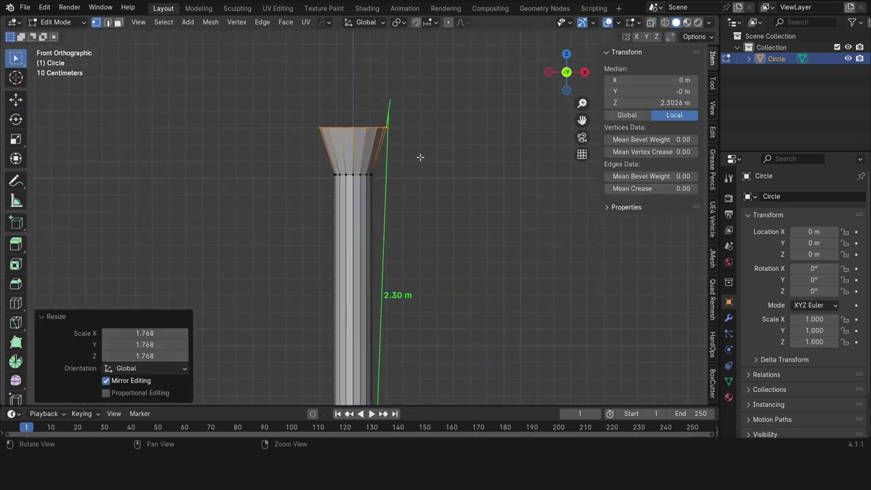
Add a loop near the rim and duplicate the top band of faces in place.
key(ctrl+r)
click(375, 140)
click(380, 151)
key(3)
key(w)
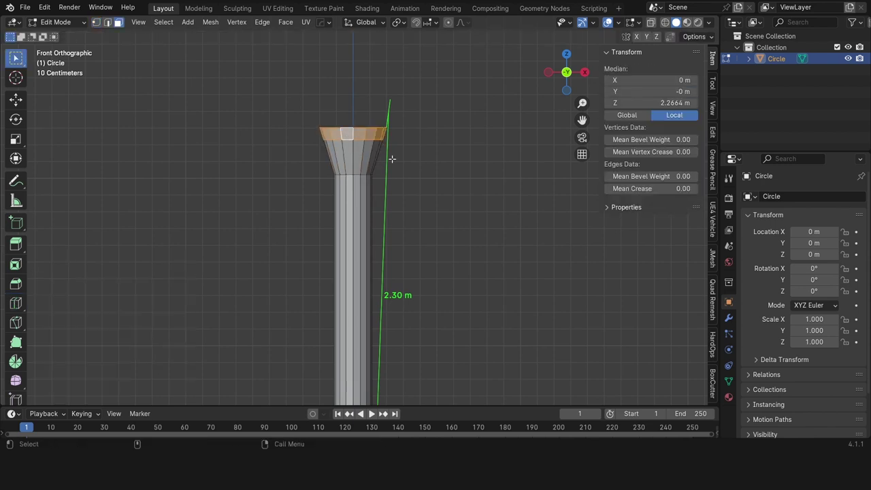
key(shift+d)
right_click(452, 184)
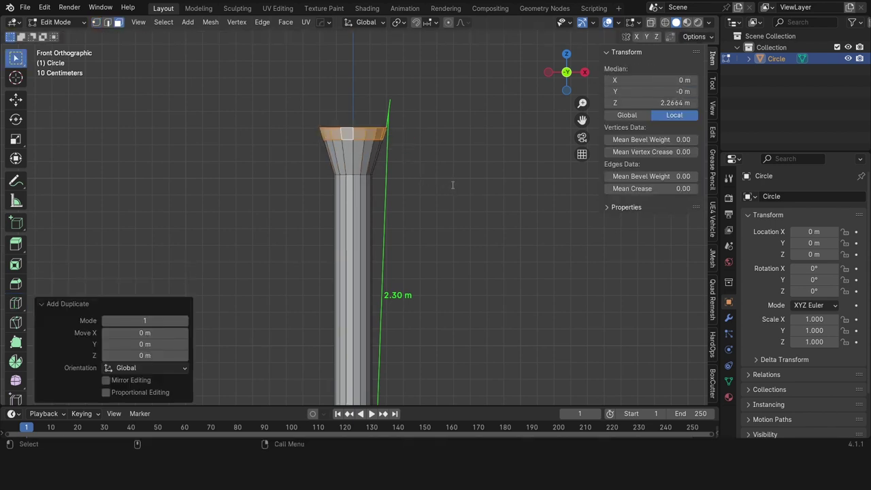
Separate the duplicated top band into Circle.001 and set its origin to geometry.
right_click(399, 158)
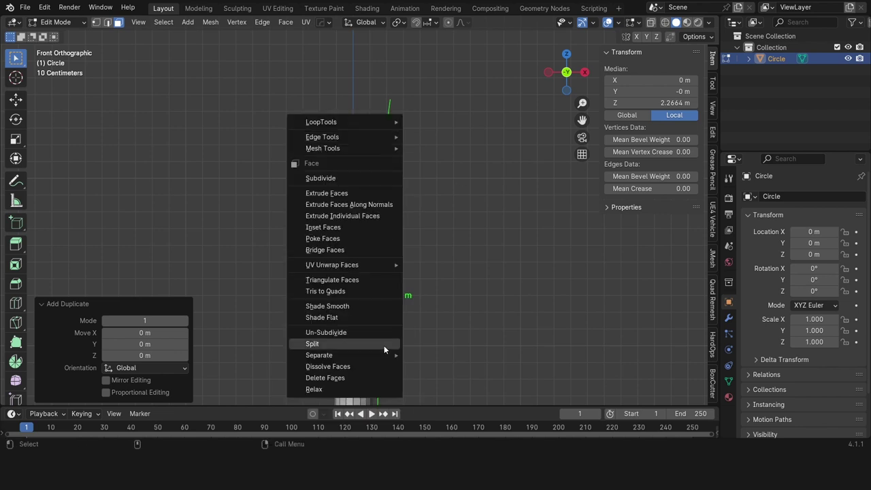
click(384, 353)
key(Tab)
click(378, 134)
key(ctrl+alt+shift+c)
click(414, 144)
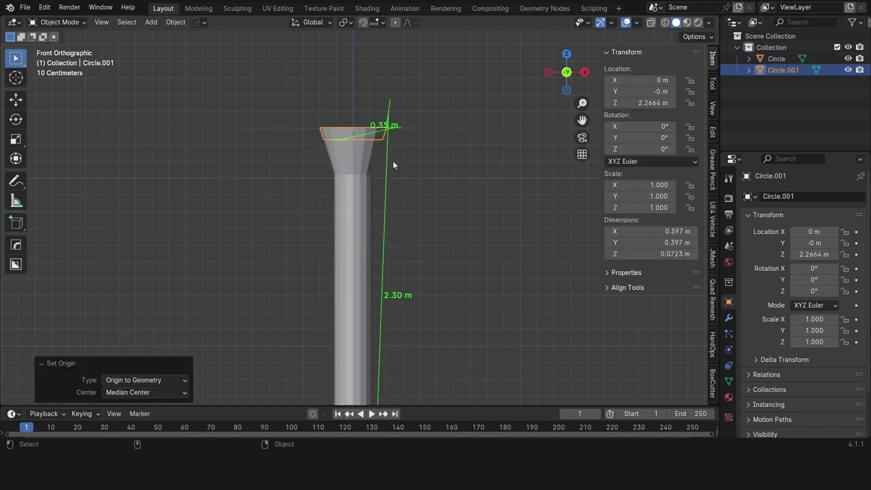
Edit Circle.001 and slide its edge loop up to the rim.
click(712, 107)
scroll(670, 369, down, 2)
scroll(613, 272, up, 4)
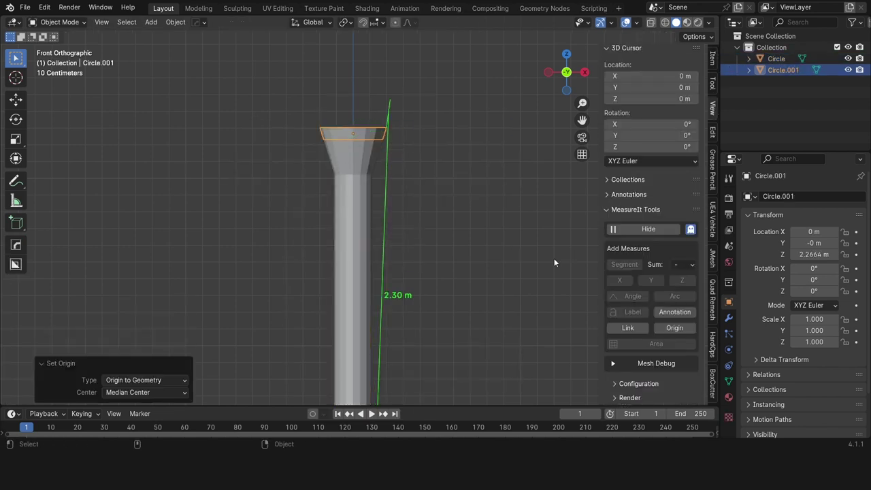
scroll(375, 167, up, 1)
key(Tab)
scroll(376, 163, up, 2)
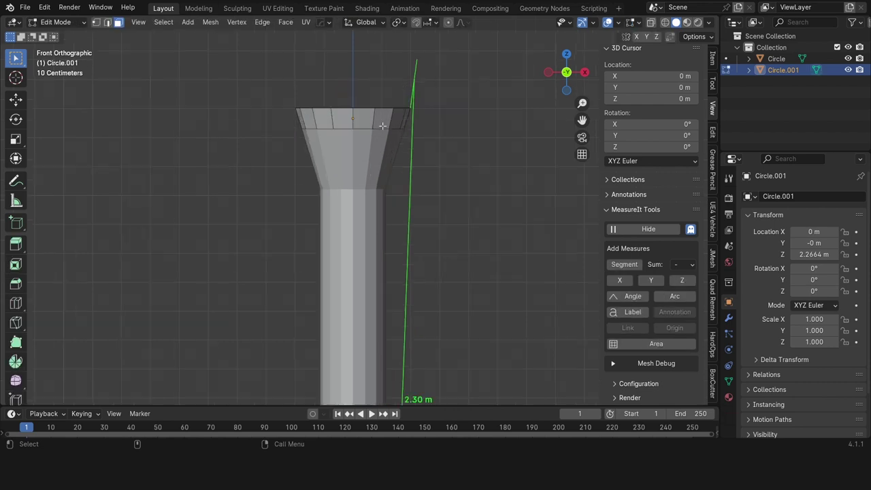
key(g)
key(g)
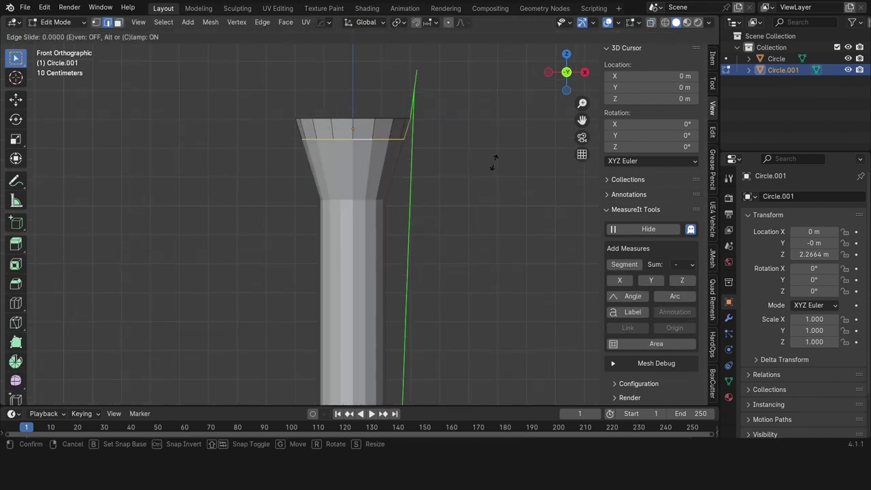
click(422, 130)
Slide the top loop slightly down and fatten the rim faces outward with Alt+S.
alt+click(388, 119)
key(g)
key(g)
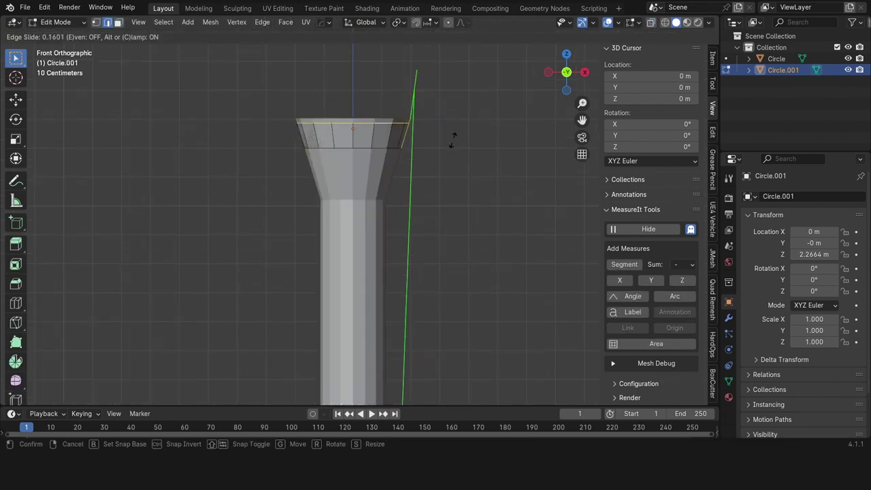
click(451, 142)
ctrl+click(414, 141)
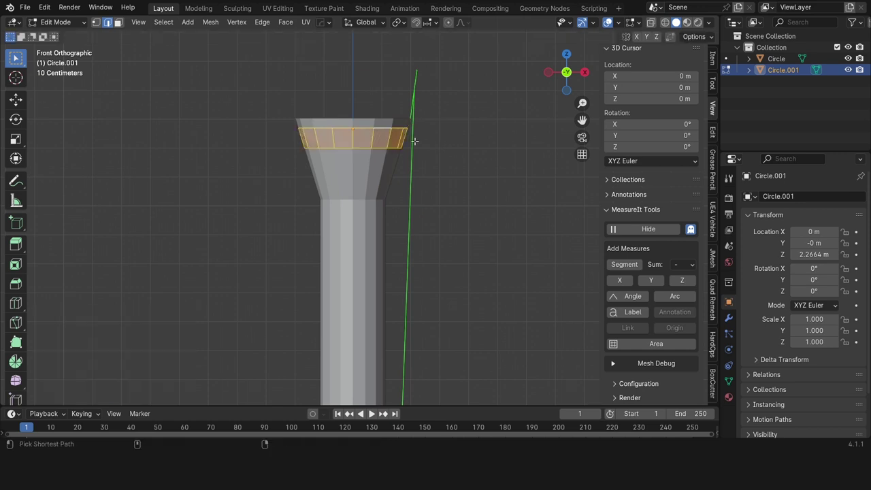
key(alt+s)
click(482, 141)
middle_drag(482, 141, 438, 181)
Select the main Circle column and start a loop cut partway down it.
key(Tab)
scroll(464, 138, down, 3)
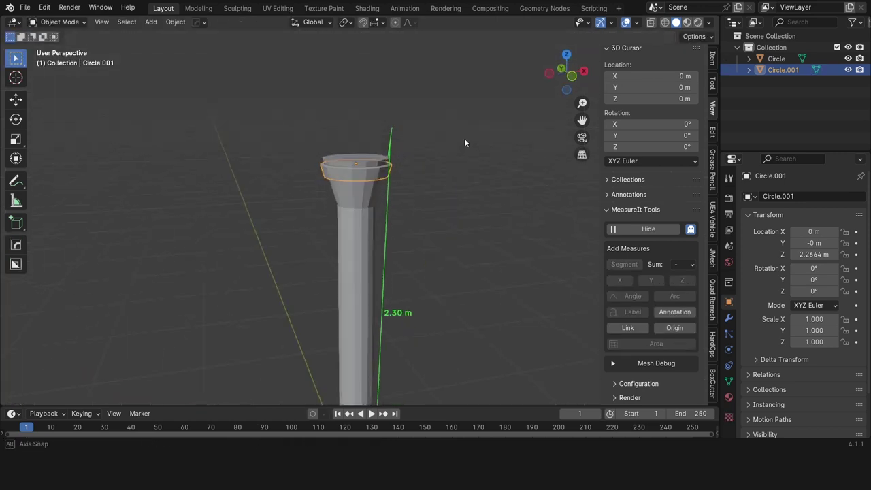
click(358, 206)
key(ctrl+Tab)
click(358, 141)
drag(382, 273, 382, 197)
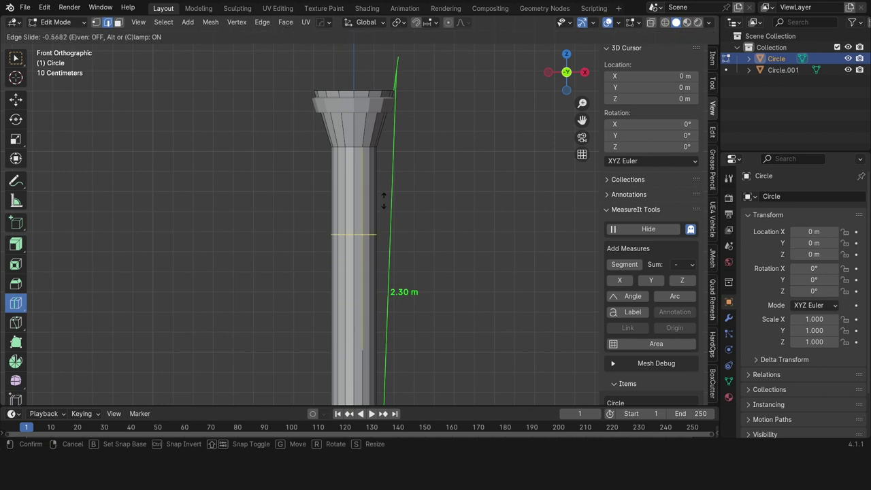
Duplicate the face band at the new loop and separate it as Circle.002 with its origin centred.
click(383, 200)
key(3)
alt+click(376, 204)
key(shift+d)
key(Escape)
key(ctrl+f)
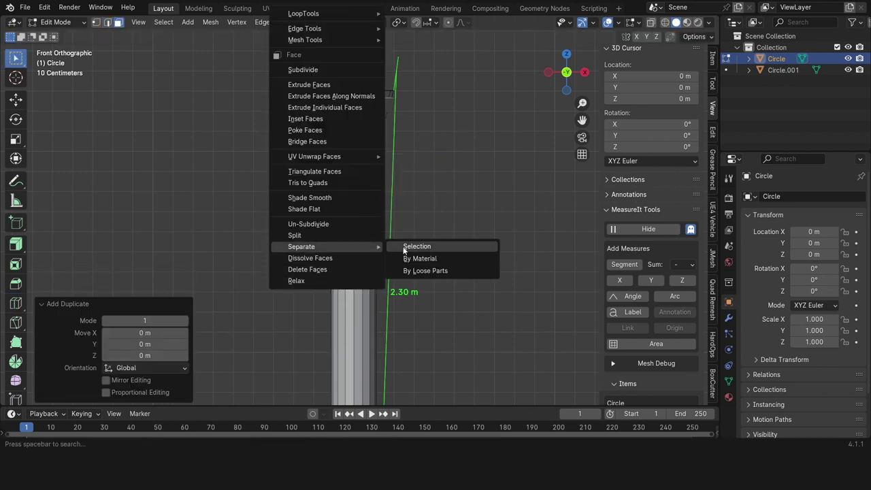
click(417, 247)
key(Tab)
click(354, 189)
key(ctrl+alt+shift+c)
click(430, 149)
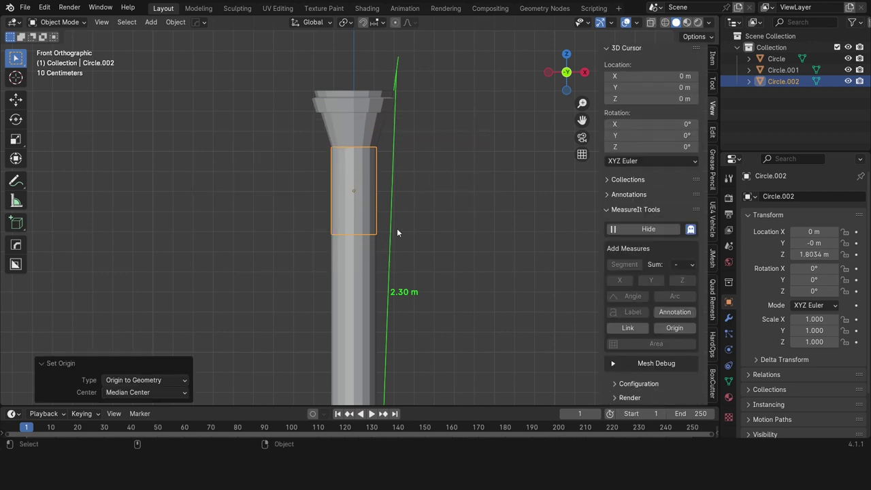
Thicken the Circle.002 sleeve faces outward along their normals.
key(Tab)
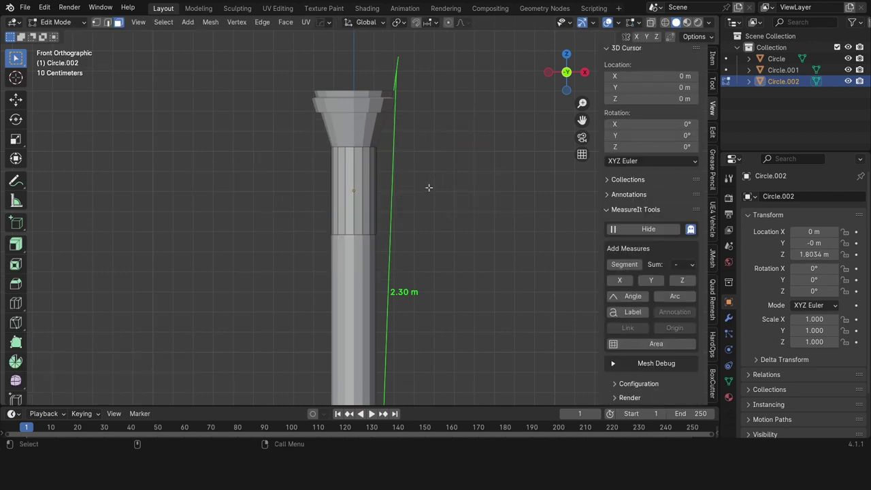
key(alt+e)
click(515, 184)
click(518, 183)
middle_drag(518, 183, 445, 218)
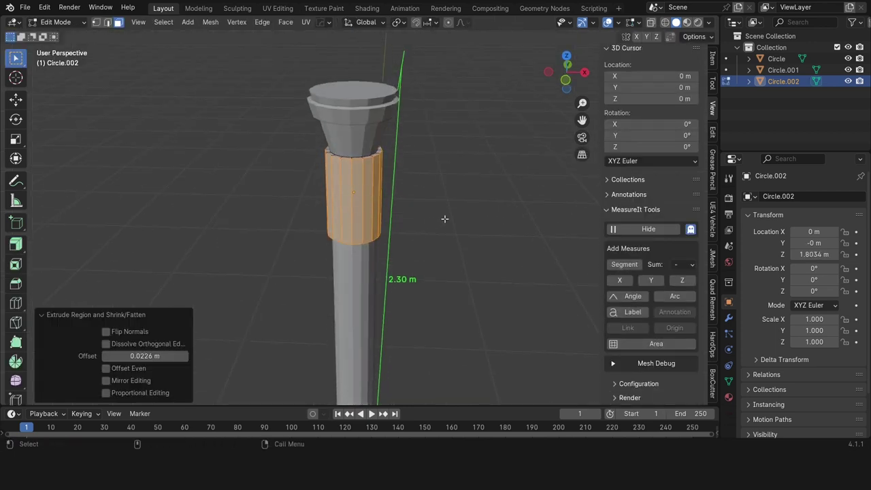
click(563, 80)
Add two loop cuts on the sleeve and extrude the bottom band outward as a collar.
key(ctrl+r)
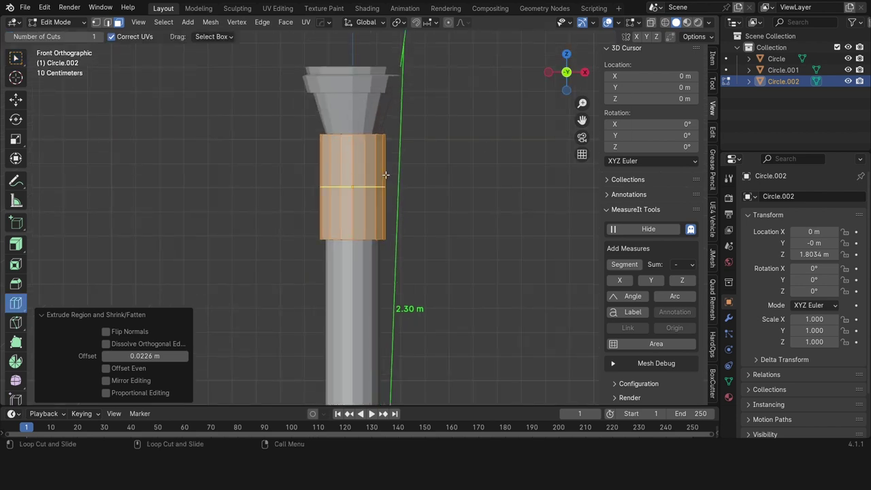
drag(386, 175, 398, 142)
click(402, 143)
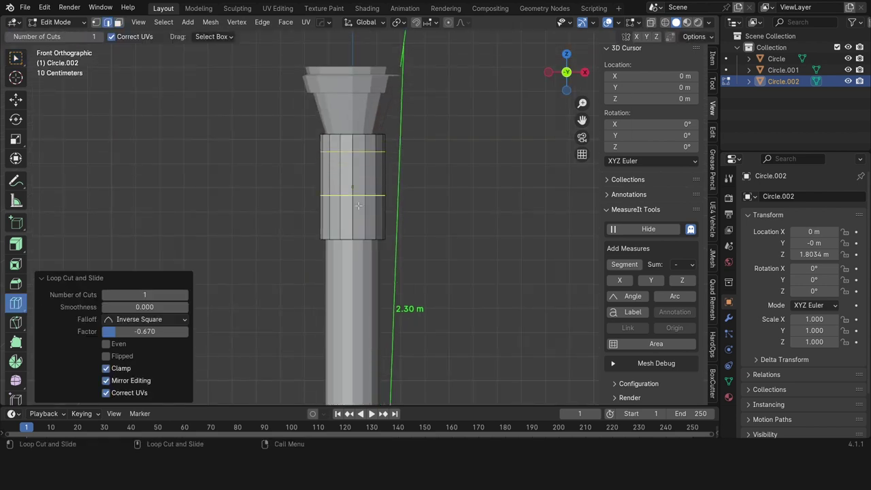
key(g)
key(g)
click(374, 234)
key(3)
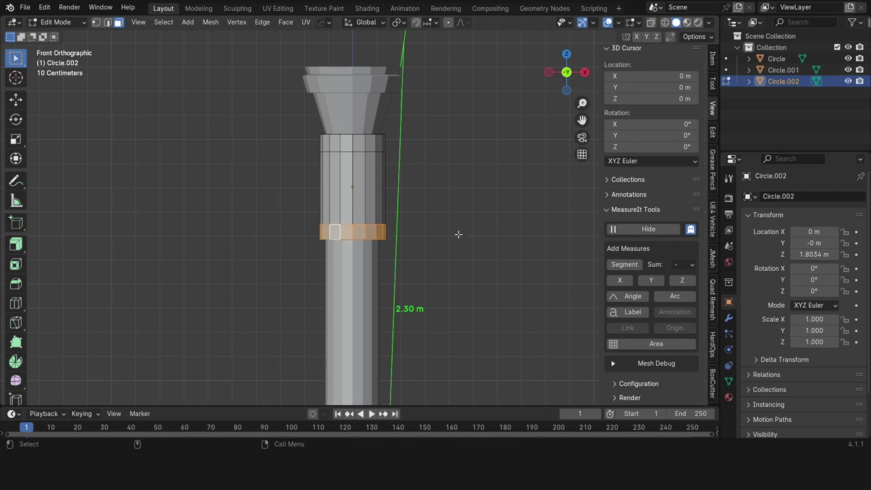
key(alt+e)
click(472, 225)
middle_drag(472, 225, 413, 210)
key(ctrl+Tab)
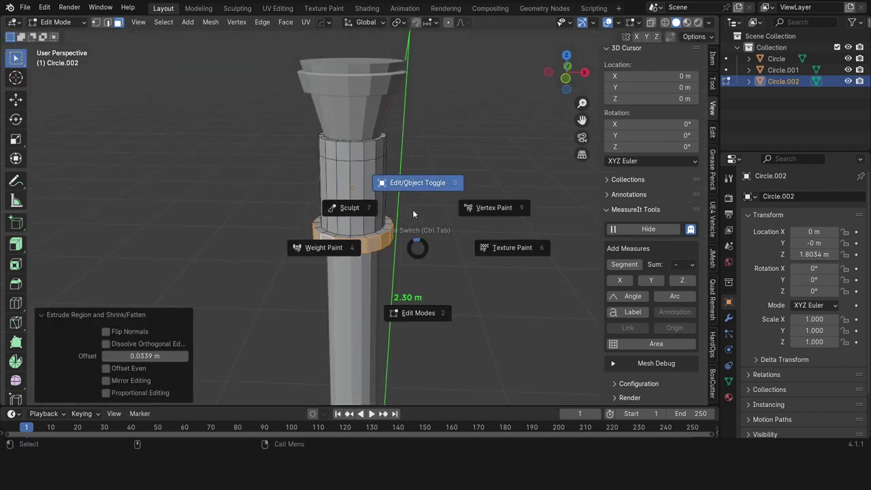
click(413, 178)
click(571, 83)
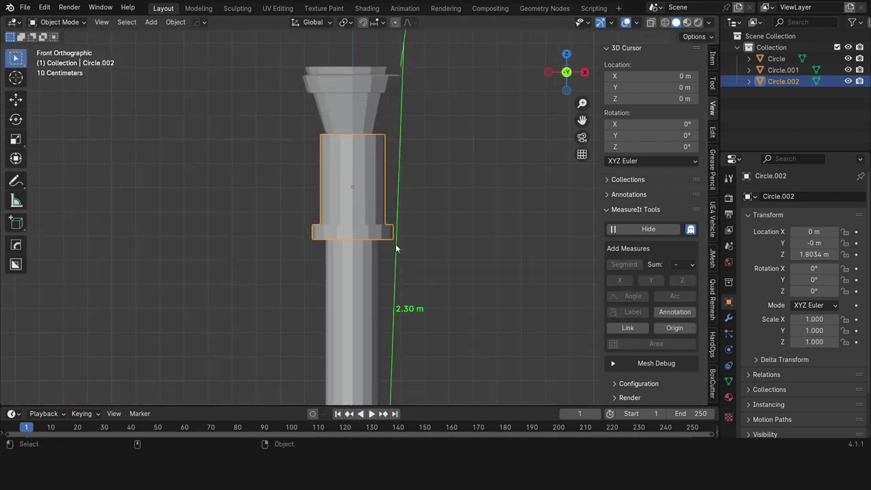
Cut a loop near the sleeve top and scale it to 1.770 to flare it.
key(Tab)
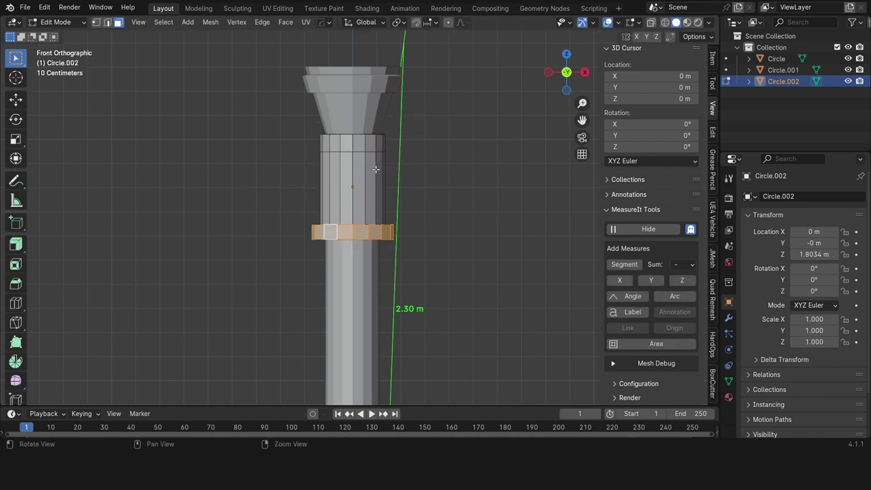
key(ctrl+r)
click(374, 162)
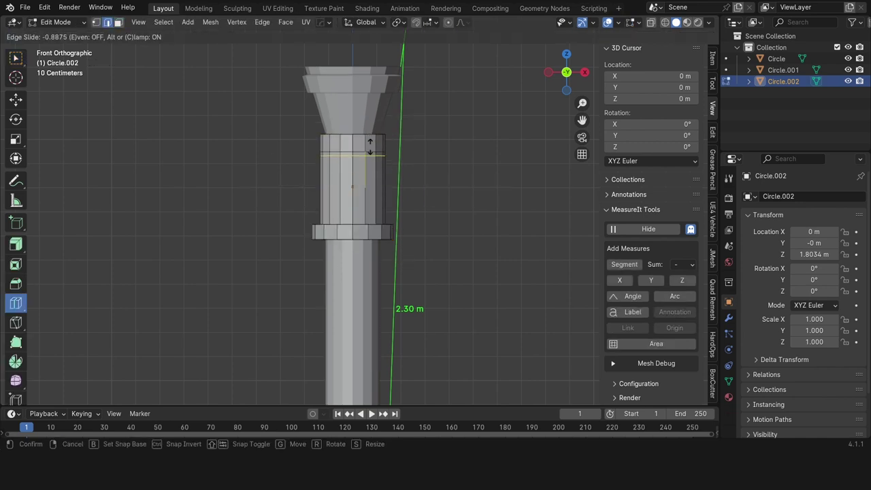
click(370, 145)
key(s)
click(457, 158)
Raise the flared edge loop of the sleeve slightly.
scroll(457, 157, down, 3)
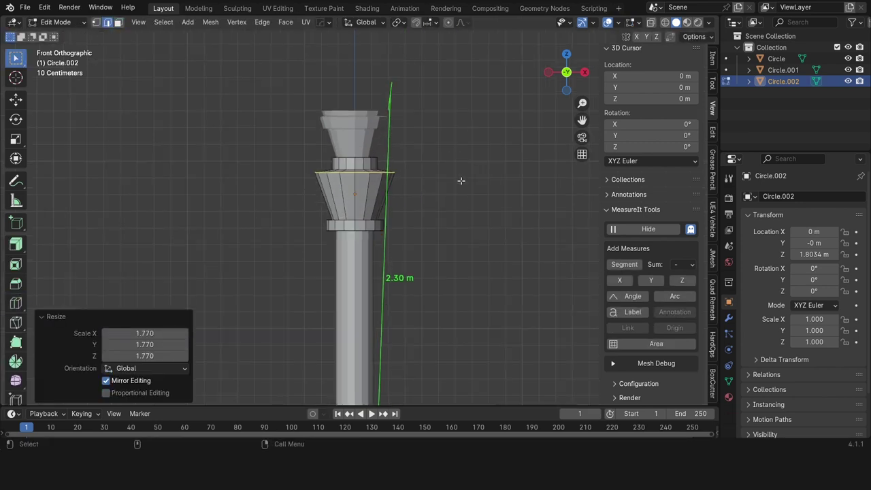
drag(566, 68, 567, 78)
click(567, 79)
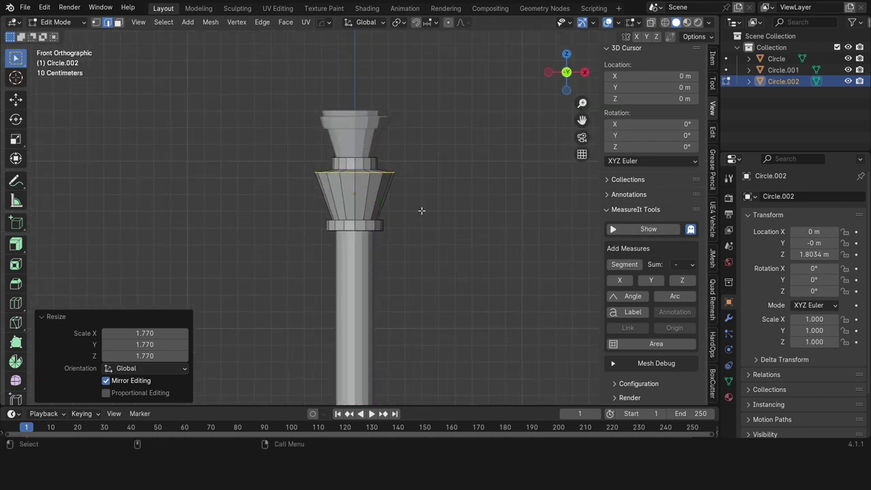
key(shift+space)
key(g)
drag(354, 132, 356, 130)
drag(566, 71, 579, 81)
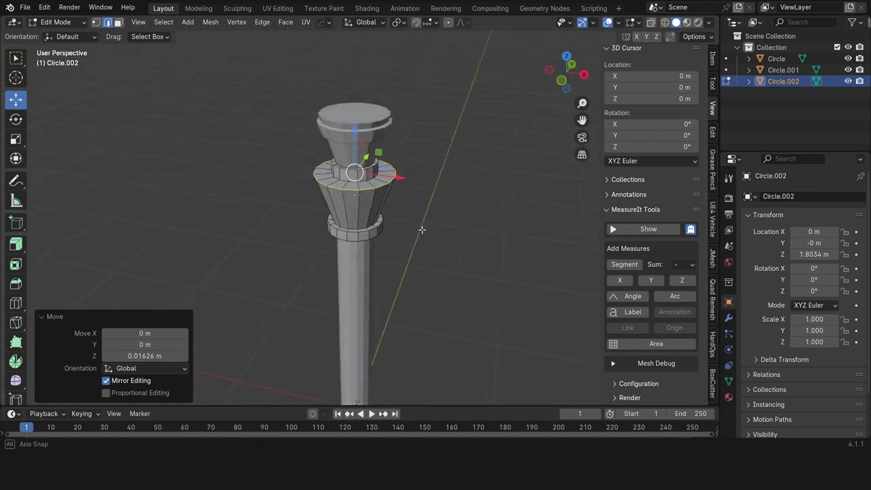
click(564, 88)
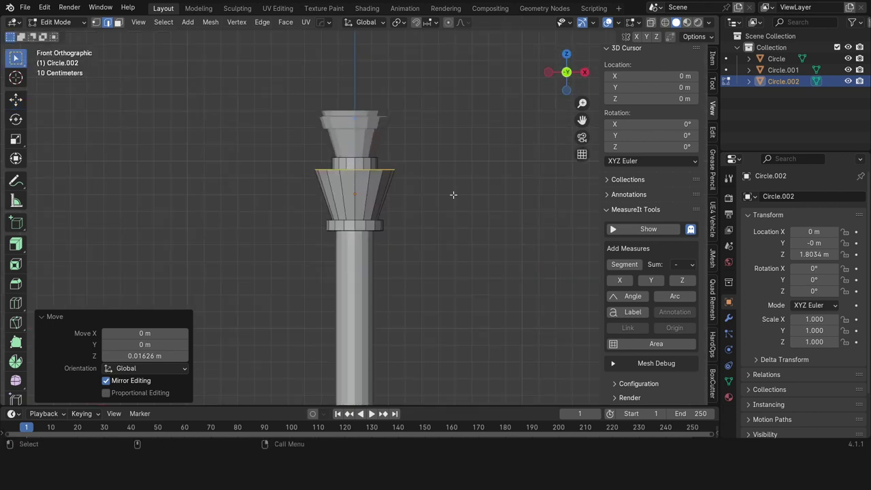
Add a new loop cut to the cone and switch to face selection.
key(ctrl+r)
click(355, 192)
click(355, 192)
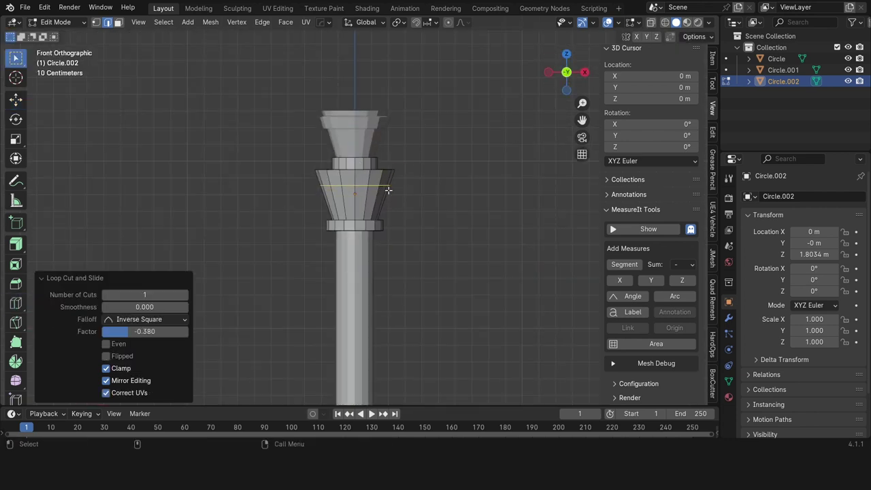
middle_drag(356, 192, 371, 187)
key(3)
key(KP_3)
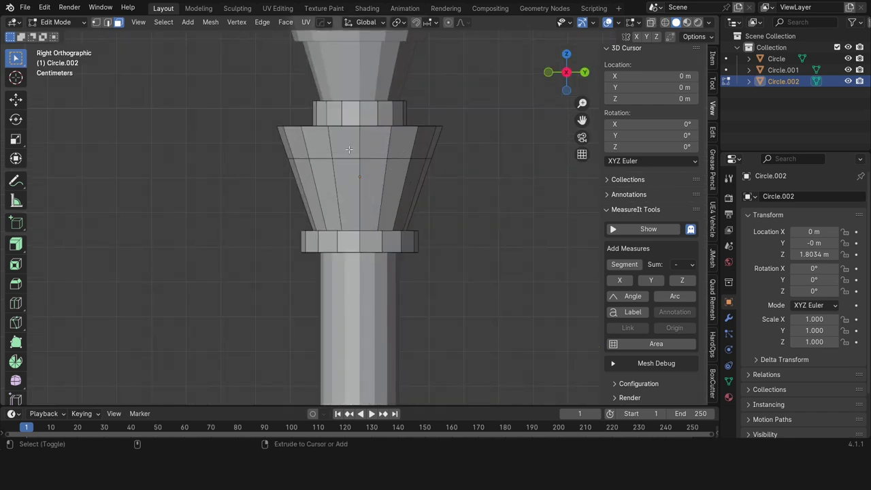
middle_drag(375, 144, 423, 196)
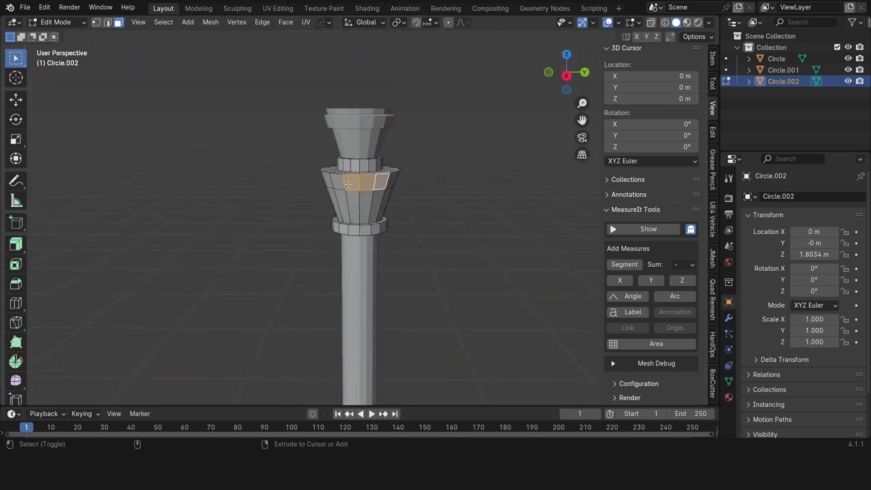
click(562, 71)
Extrude a side face of the cone along X about 0.49 m to form the arm.
key(shift+space)
key(e)
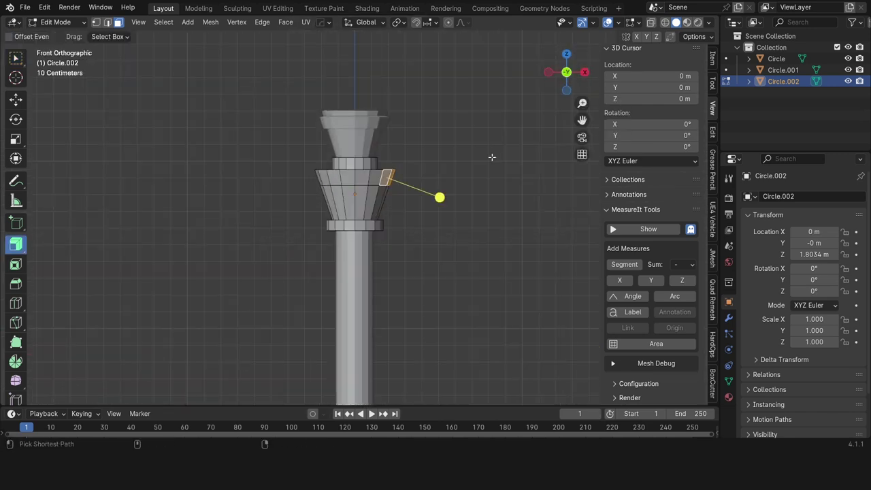
key(e)
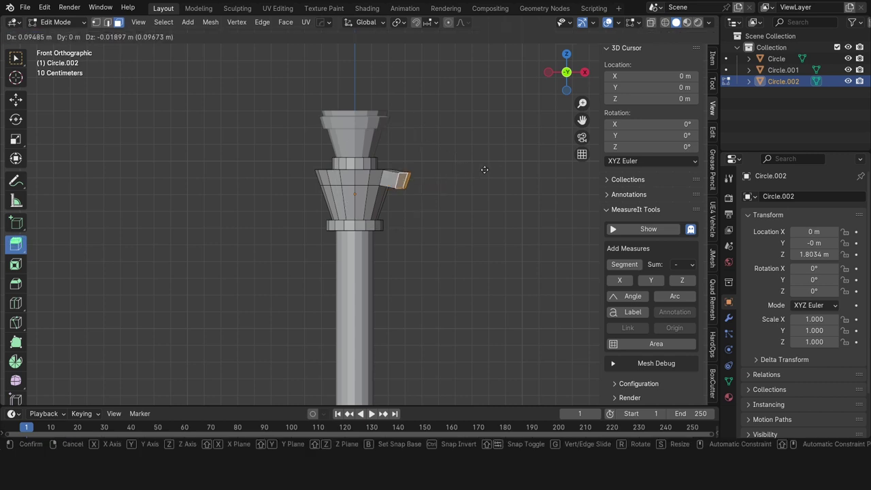
key(x)
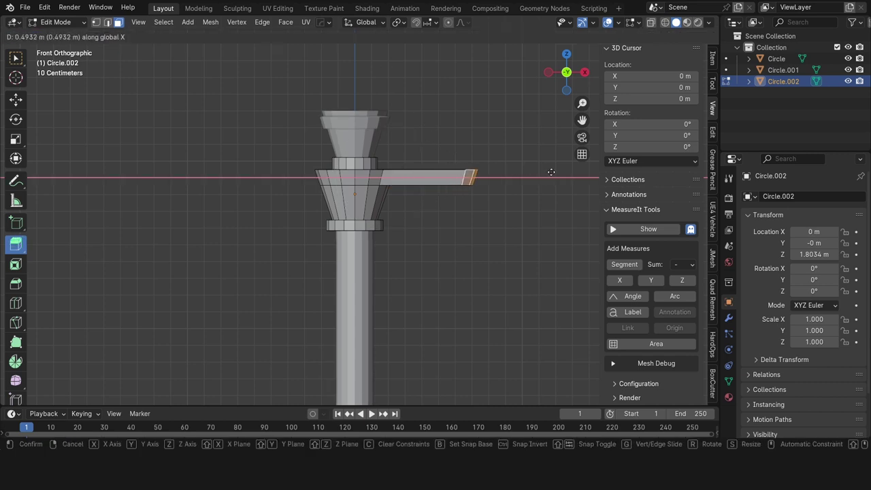
click(552, 172)
mouse_move(552, 172)
middle_down()
mouse_move(550, 234)
mouse_move(499, 234)
middle_up()
Flatten the arm's end face on X and narrow it to 0.368.
key(s)
key(x)
key(0)
click(522, 222)
key(s)
key(x)
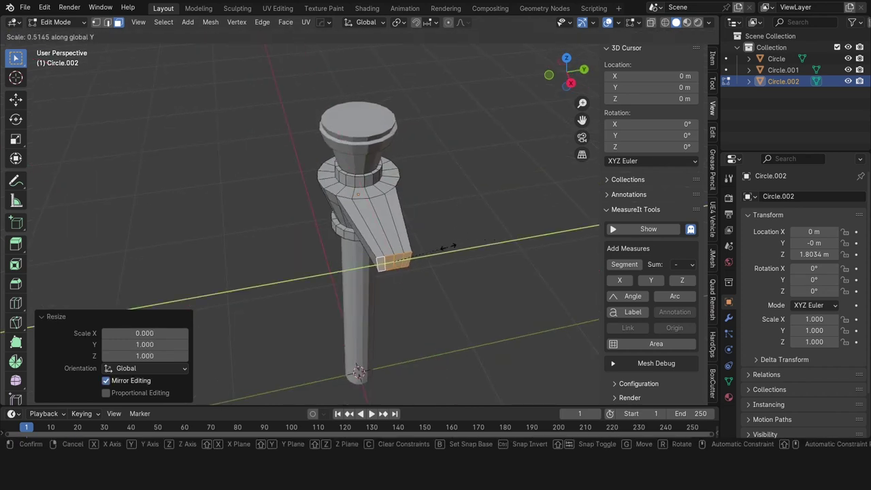
click(429, 250)
middle_drag(429, 250, 504, 188)
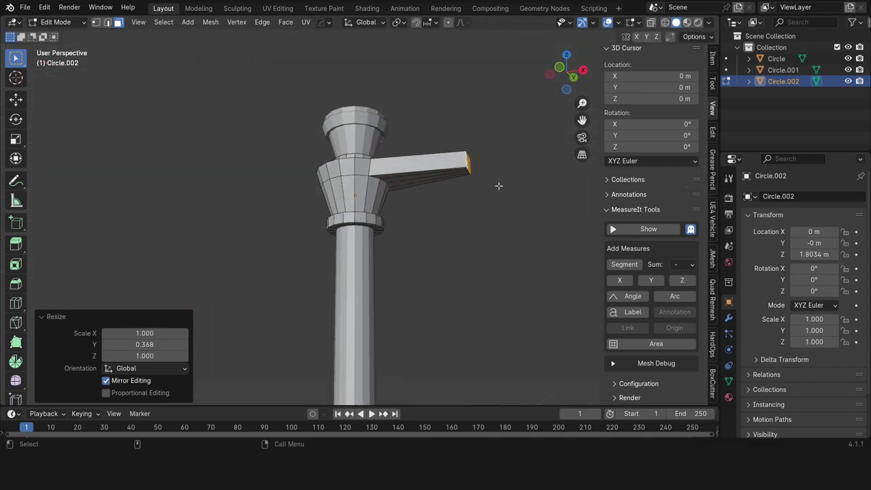
Add a loop cut along the arm, flatten it on X and taper it to 0.737 on Y.
key(2)
mouse_move(430, 158)
middle_down()
mouse_move(477, 150)
mouse_move(506, 191)
middle_up()
key(ctrl+r)
click(518, 146)
key(s)
key(x)
key(0)
click(508, 190)
key(s)
key(y)
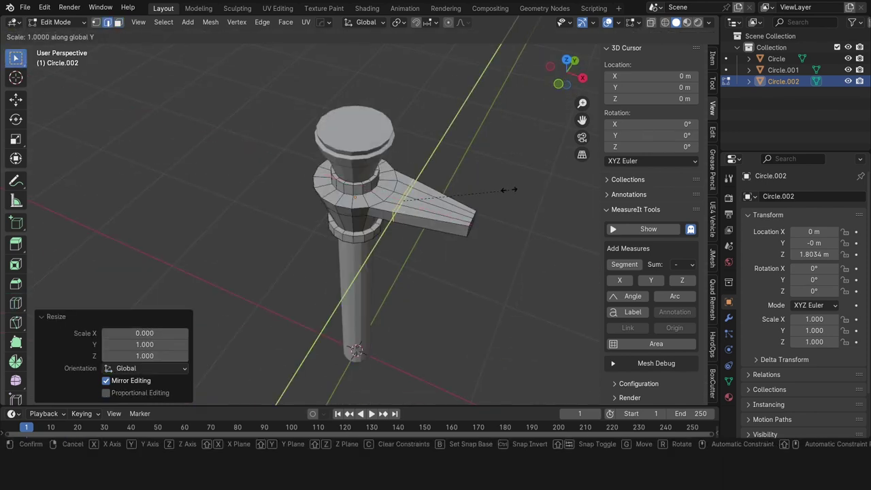
click(481, 191)
mouse_move(480, 191)
middle_down()
mouse_move(430, 122)
mouse_move(420, 142)
mouse_move(490, 170)
middle_up()
From the top view, rescale the arm loop along Y.
key(KP_1)
key(KP_7)
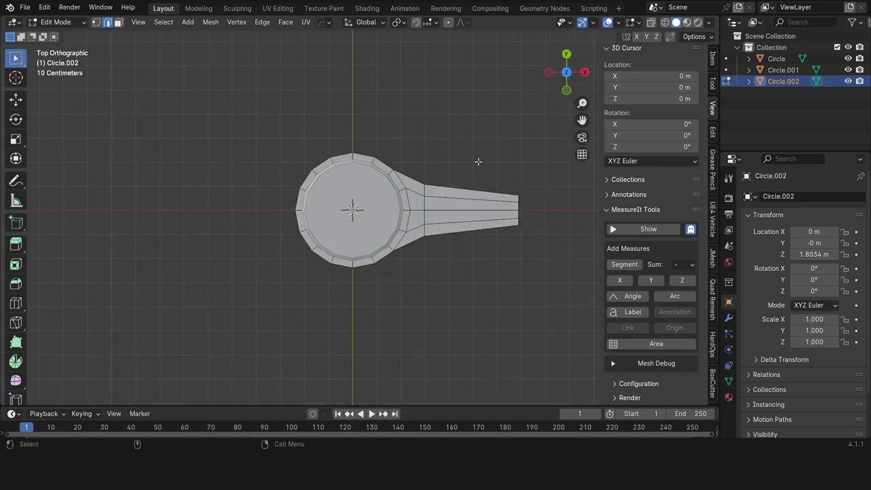
scroll(490, 170, up, 2)
key(s)
key(y)
click(488, 190)
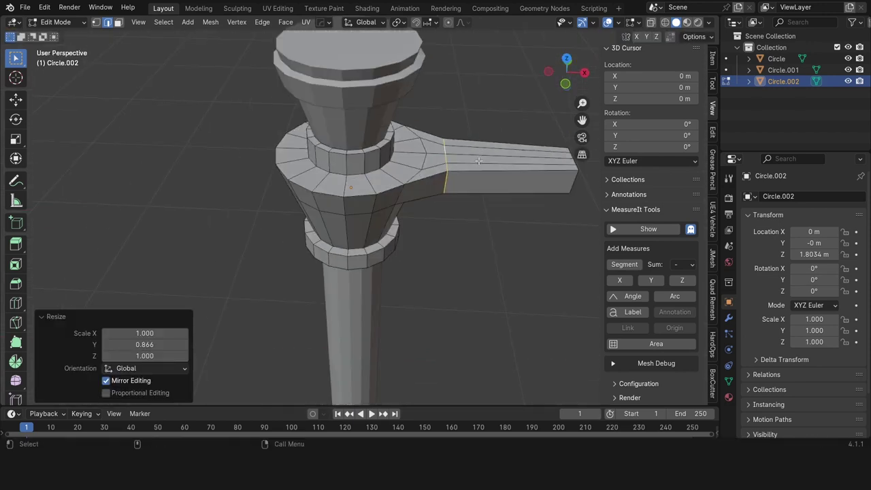
middle_drag(488, 190, 524, 205)
Make the arm's end face thinner vertically by scaling it on Z.
key(3)
ctrl+click(530, 206)
key(KP_1)
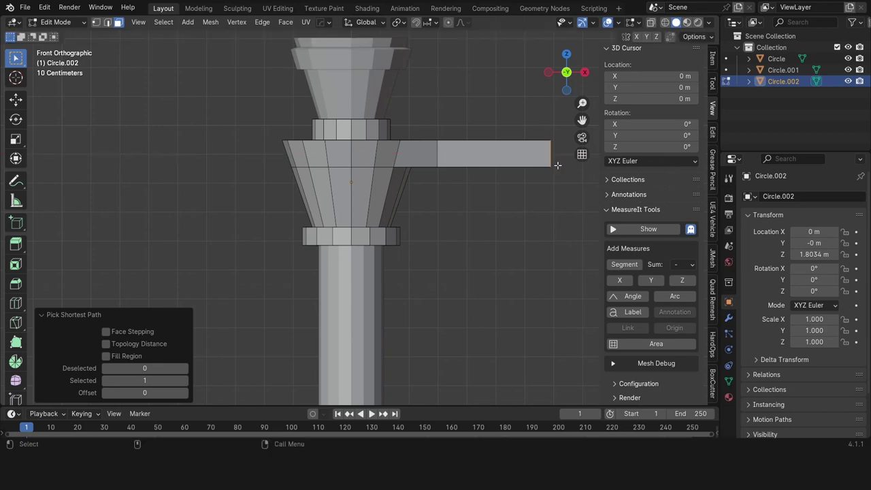
key(s)
key(z)
click(559, 202)
shift+middle_drag(560, 202, 529, 207)
Add a loop cut near the arm's end and pick an unneeded edge on the arm.
key(alt+z)
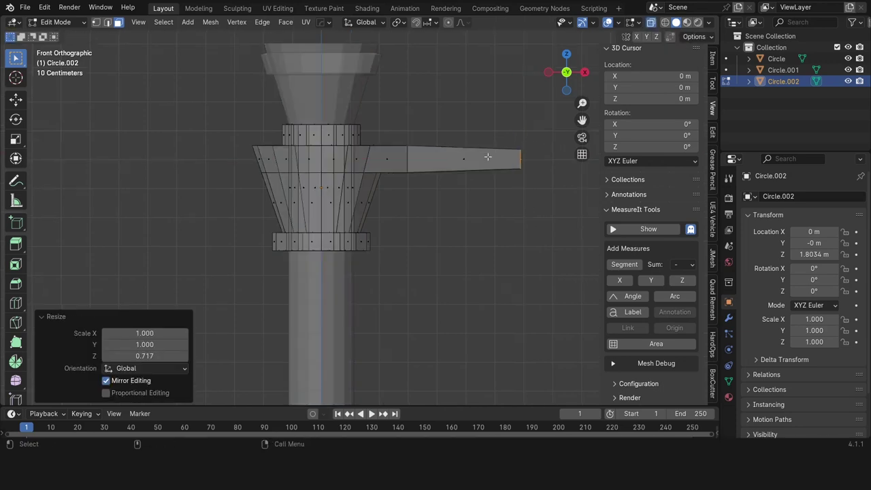
key(alt+z)
key(ctrl+r)
click(508, 161)
click(531, 161)
middle_drag(531, 161, 436, 147)
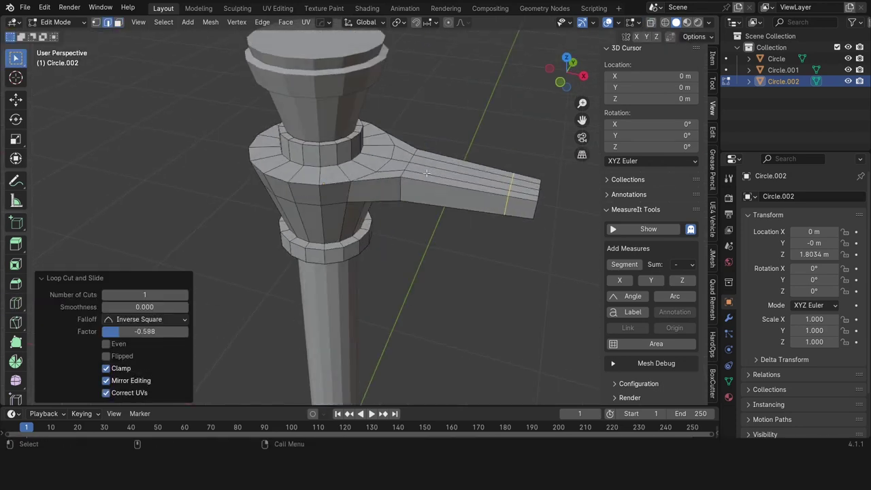
ctrl+click(458, 143)
Dissolve the unneeded extra edges on the arm.
key(x)
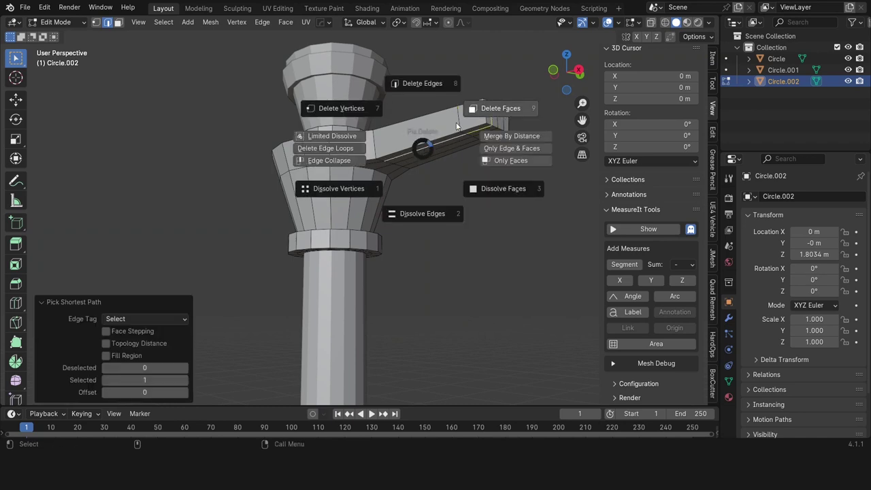
click(419, 210)
middle_drag(419, 210, 385, 123)
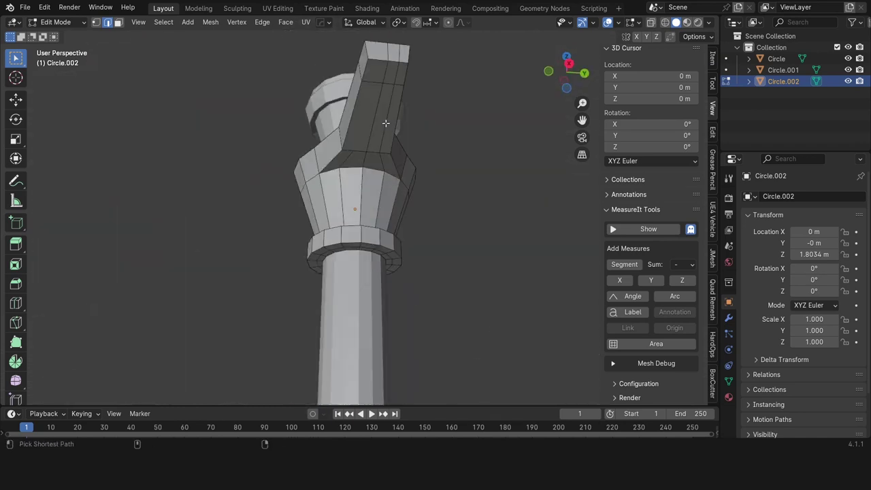
ctrl+click(385, 123)
key(x)
click(399, 215)
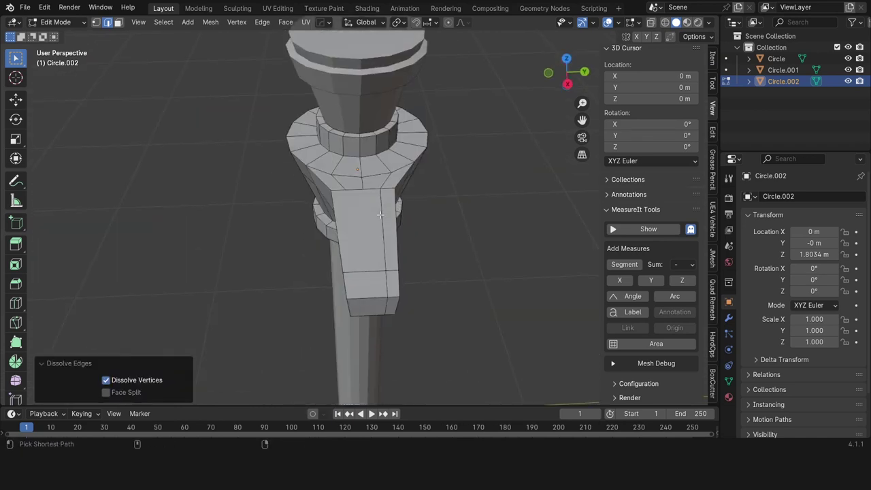
mouse_move(399, 215)
middle_down()
mouse_move(371, 153)
mouse_move(384, 78)
middle_up()
ctrl+click(371, 153)
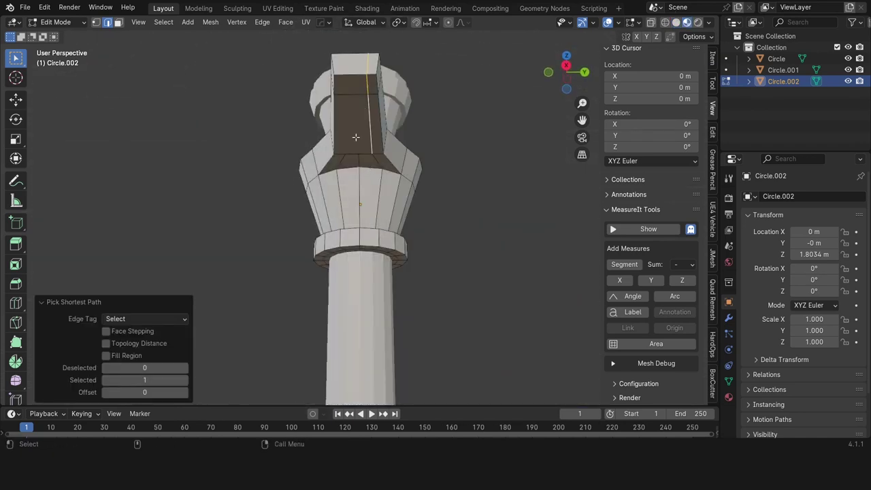
key(x)
click(412, 140)
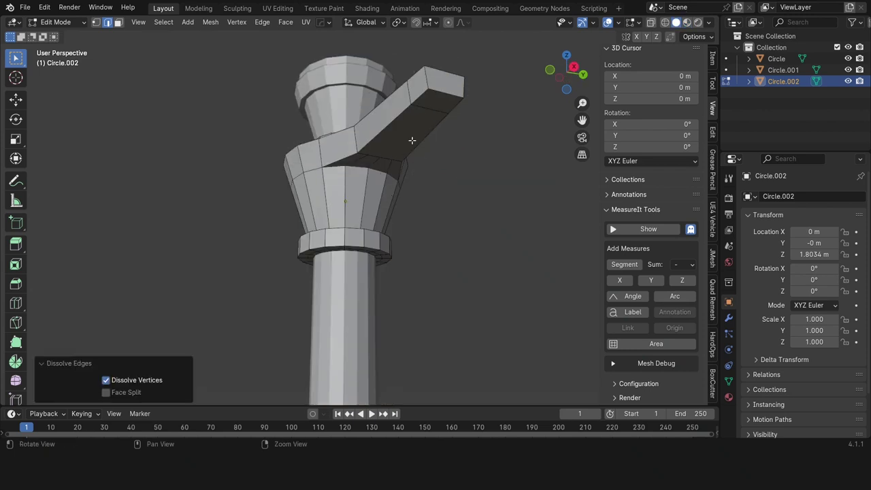
mouse_move(412, 140)
middle_down()
mouse_move(501, 140)
mouse_move(518, 163)
mouse_move(517, 147)
middle_up()
Add an edge loop near the arm end and extrude the tip's bottom face downward.
click(517, 163)
key(3)
click(518, 147)
key(KP_1)
click(16, 243)
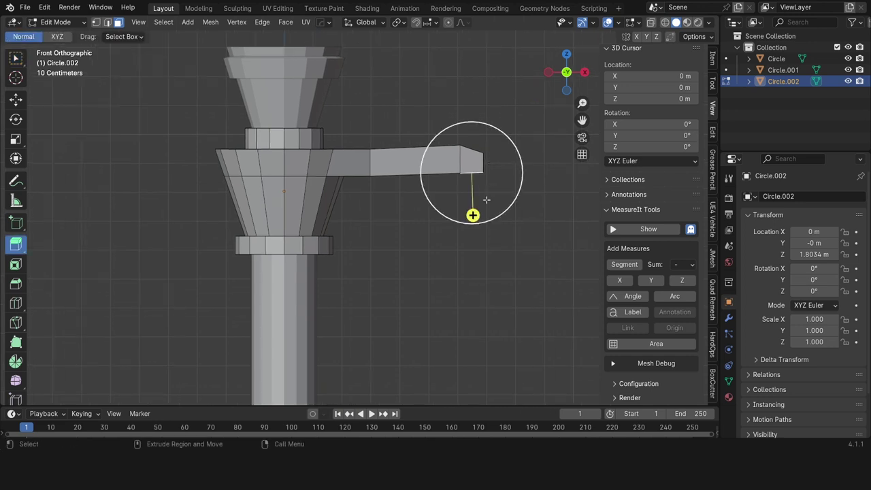
drag(472, 214, 502, 256)
Reposition, tilt slightly and adjust the height of the downward tip piece.
key(g)
click(518, 251)
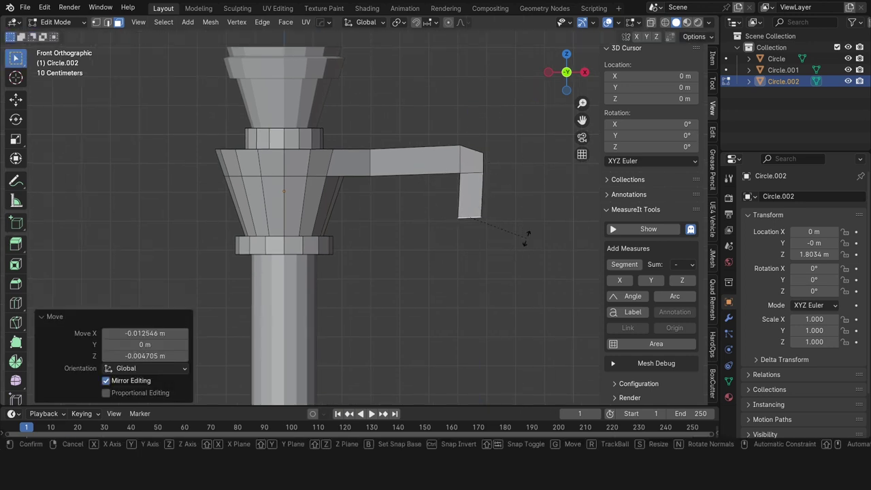
key(r)
click(525, 236)
drag(492, 191, 468, 189)
click(468, 190)
Loop-cut the downward piece and extrude its small inner face back toward the pole.
key(ctrl+r)
click(470, 219)
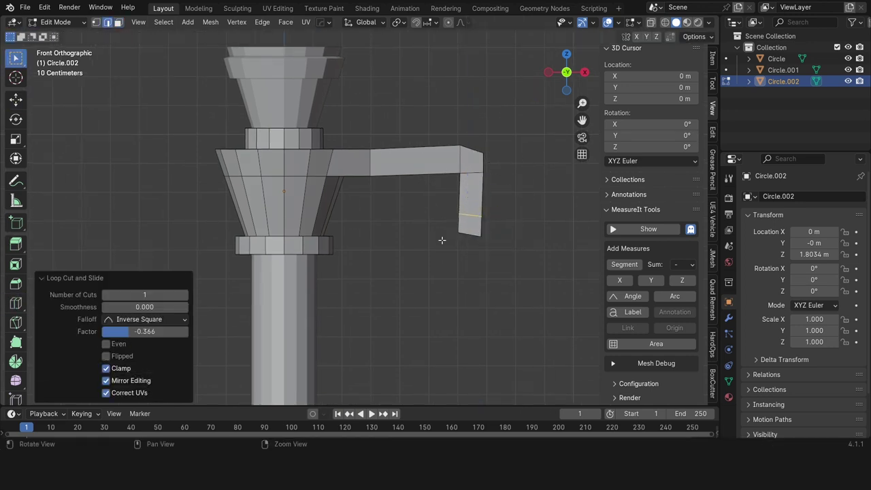
click(458, 221)
mouse_move(444, 239)
middle_down()
mouse_move(477, 224)
mouse_move(569, 80)
middle_up()
click(568, 81)
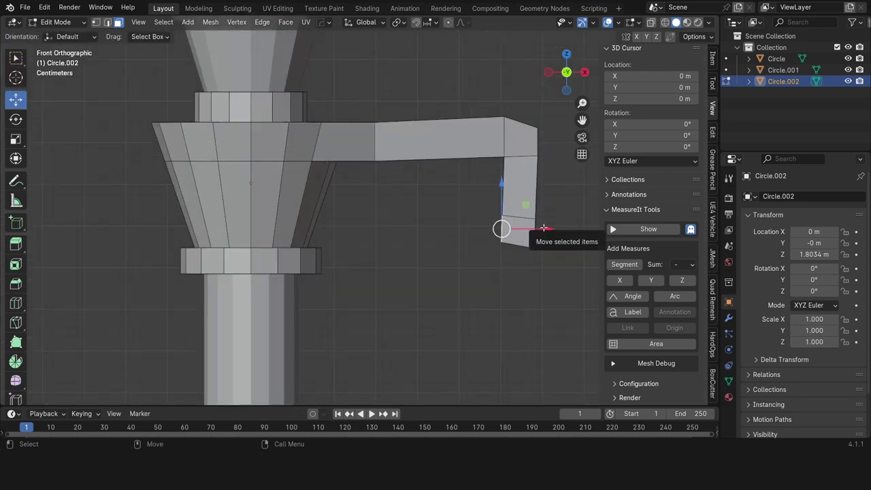
key(shift+space)
key(e)
drag(459, 227, 388, 227)
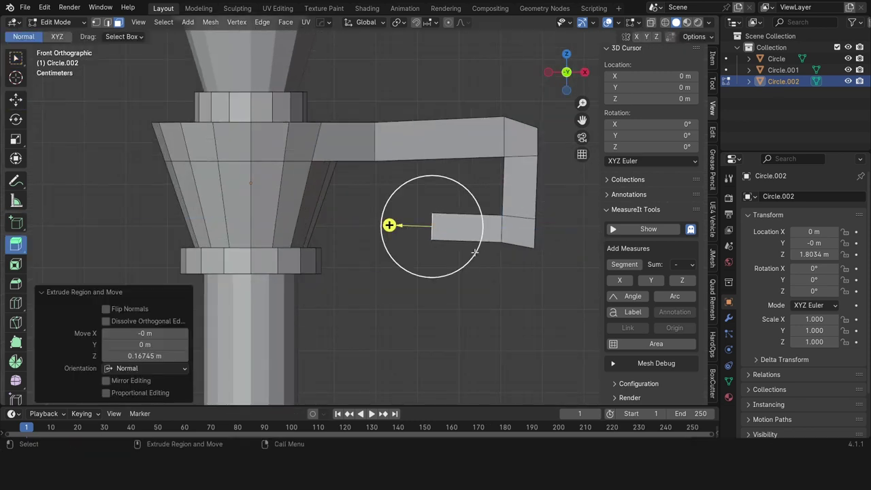
Check the finished hook and return to Object Mode.
middle_drag(443, 230, 448, 253)
scroll(449, 205, down, 3)
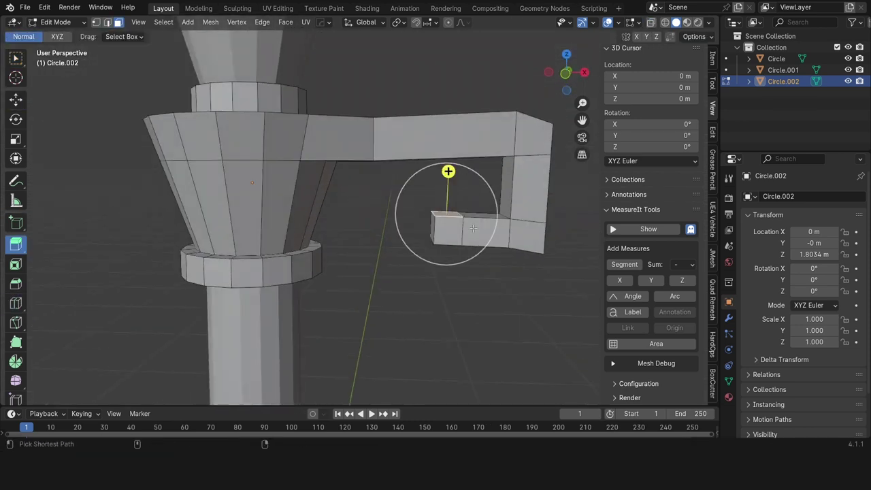
key(ctrl+Tab)
click(451, 164)
scroll(446, 166, down, 2)
Mirror the scroll arm across X to the left side of the lamp.
click(563, 81)
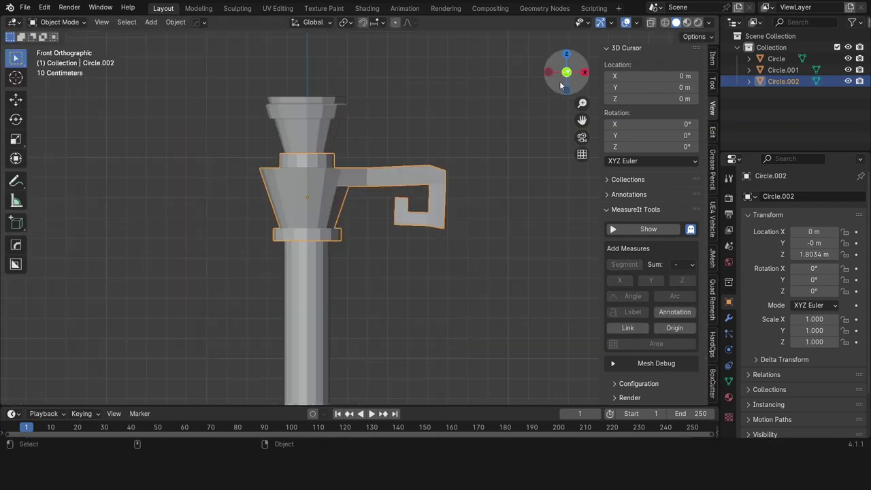
key(q)
click(331, 228)
click(379, 216)
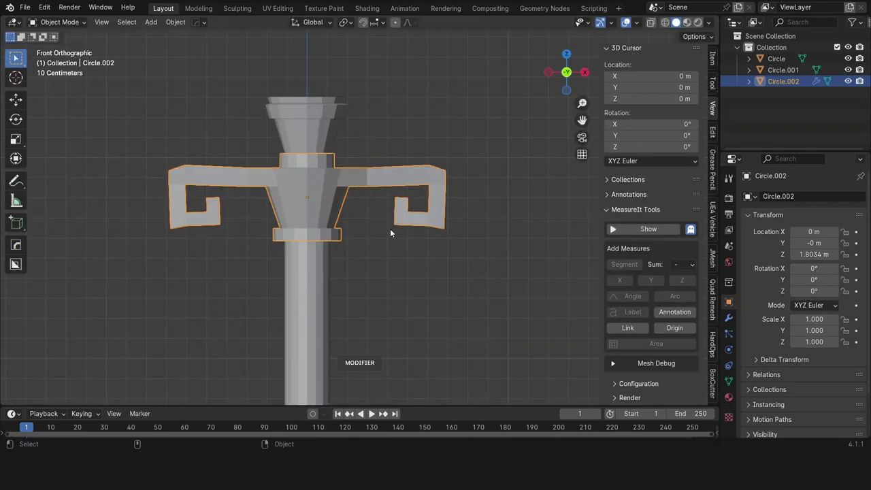
scroll(388, 224, up, 1)
scroll(409, 245, up, 1)
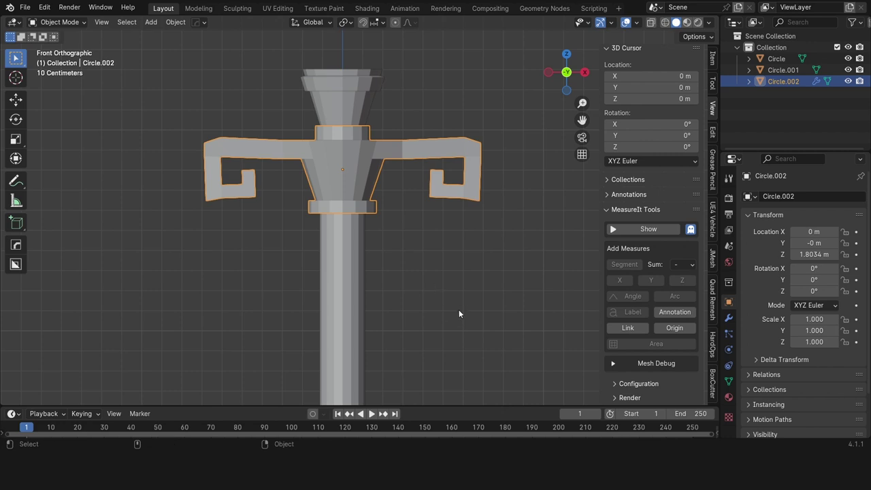
In Edit Mode, select and move a corner edge of the hook.
key(Tab)
middle_drag(471, 154, 467, 163)
key(2)
click(463, 162)
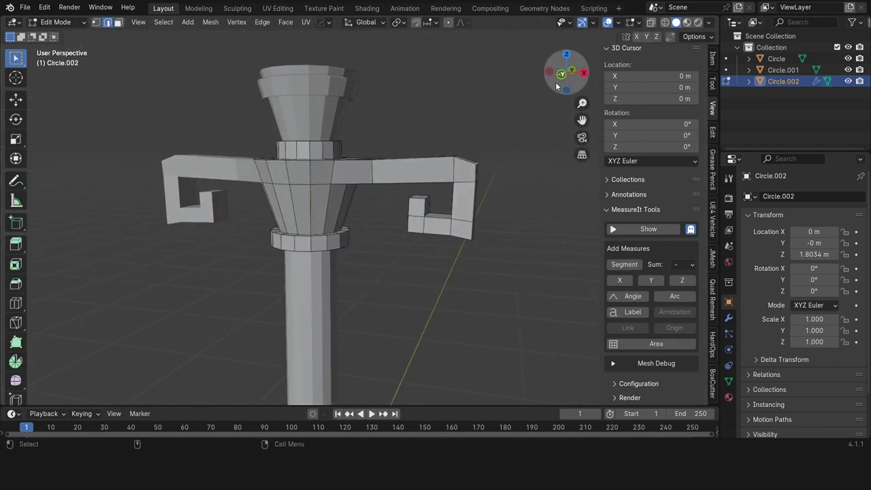
key(KP_1)
scroll(488, 177, up, 2)
key(g)
click(521, 171)
Undo that move and place the corner edge slightly higher instead.
middle_drag(521, 172, 504, 163)
key(ctrl+z)
key(KP_1)
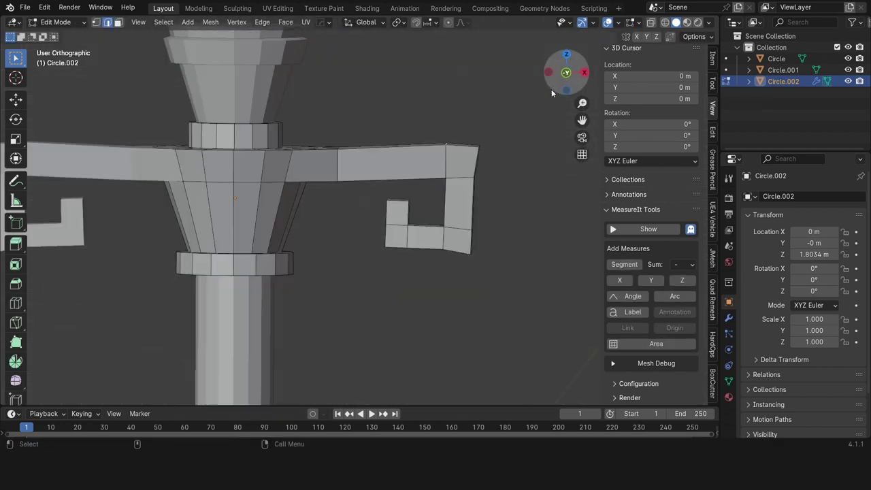
key(g)
click(488, 137)
scroll(487, 138, down, 3)
Slide part of the hook horizontally along X into place, then leave Edit Mode.
key(shift+space)
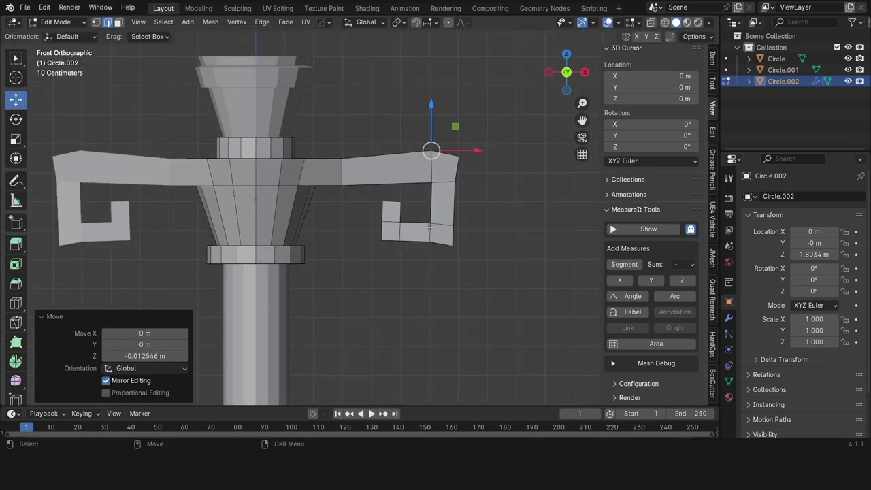
scroll(444, 181, up, 3)
drag(444, 181, 376, 235)
click(389, 198)
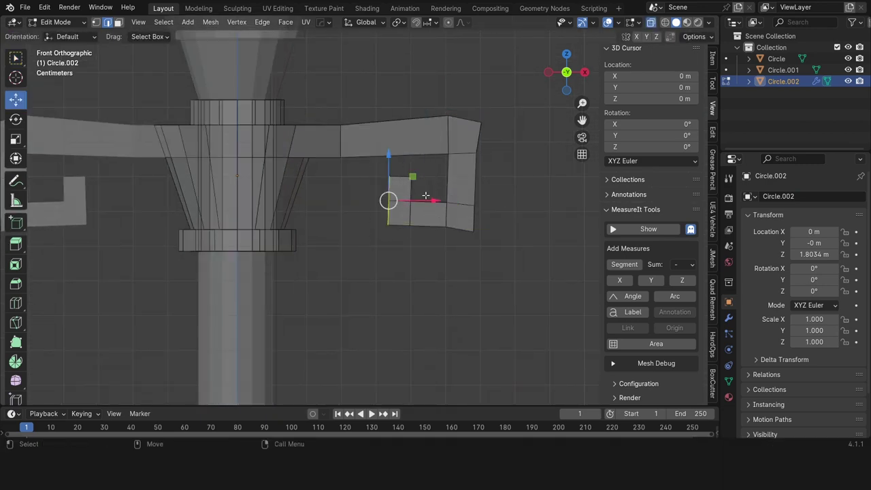
key(g)
key(x)
click(457, 180)
key(Tab)
Add a new mesh cube to the scene.
scroll(457, 179, down, 3)
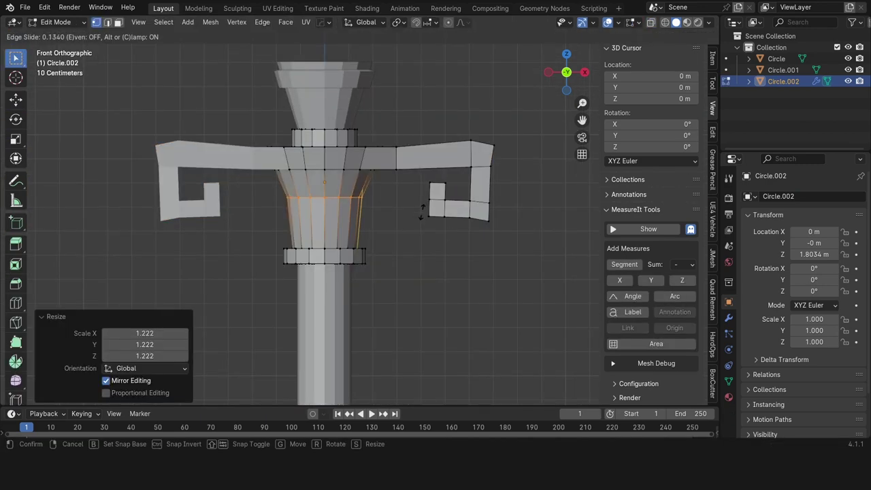
key(shift+a)
click(324, 238)
Scale the new cube down into a thinner, shorter block.
key(s)
key(shift+z)
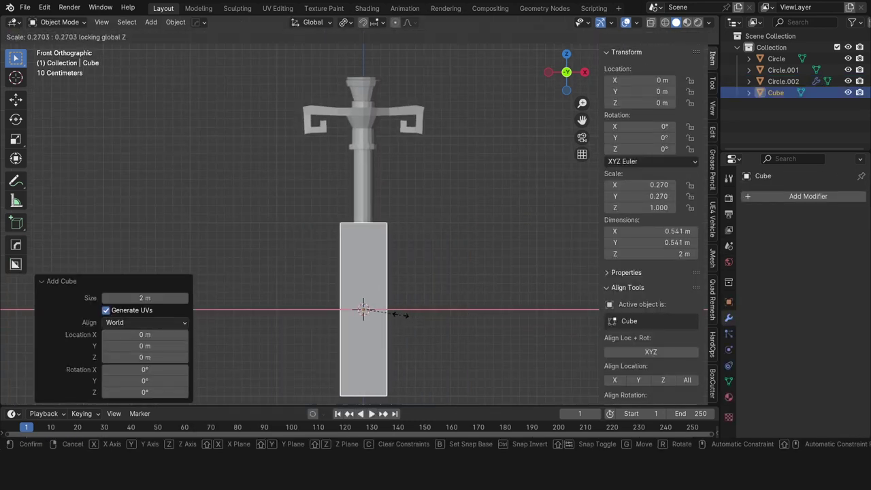
click(399, 309)
key(s)
click(399, 305)
key(s)
key(shift+z)
click(422, 310)
key(s)
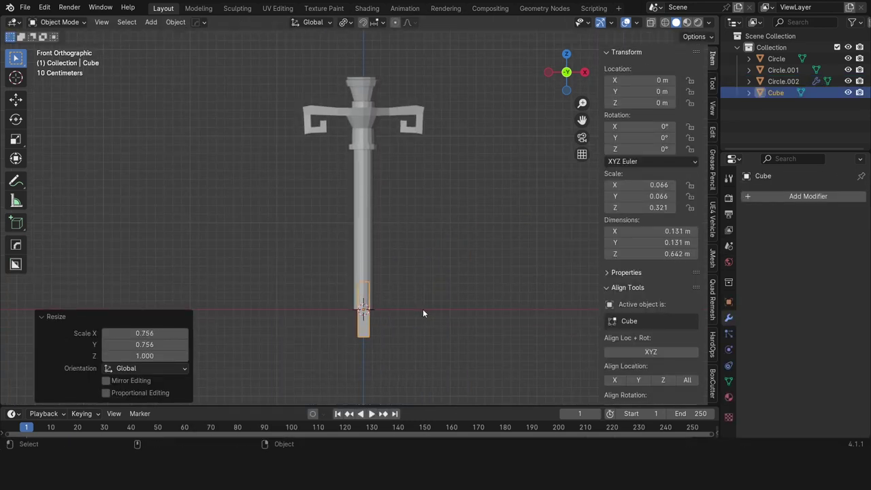
key(z)
click(405, 308)
Move the cube sideways and in depth beside the pole base, then narrow it.
key(g)
key(x)
click(412, 312)
middle_drag(412, 312, 416, 286)
key(g)
key(y)
click(412, 279)
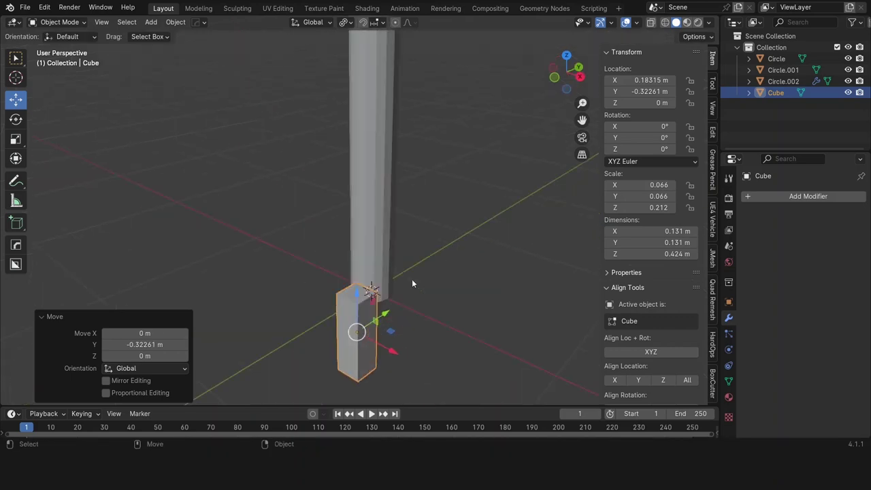
key(s)
key(shift+z)
click(427, 234)
In front view, raise the cube, nudge it sideways and thin it into a slab.
click(550, 76)
key(g)
key(z)
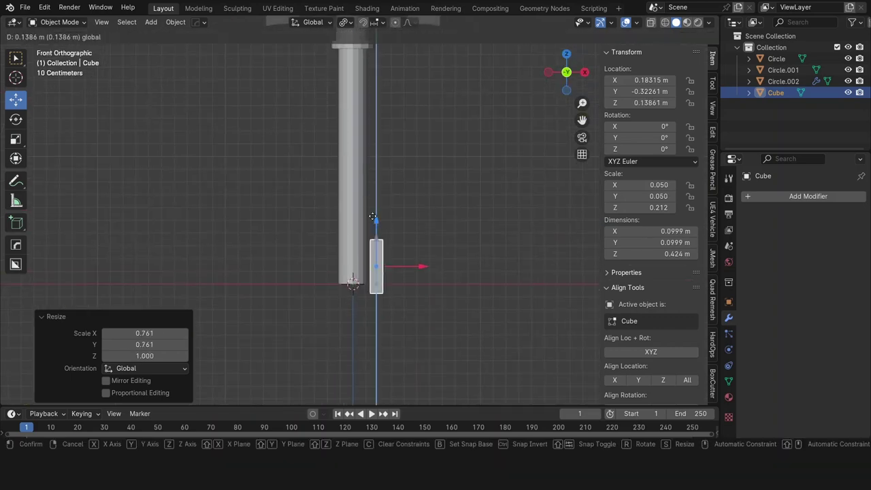
click(374, 209)
scroll(374, 209, up, 2)
key(g)
key(x)
click(477, 283)
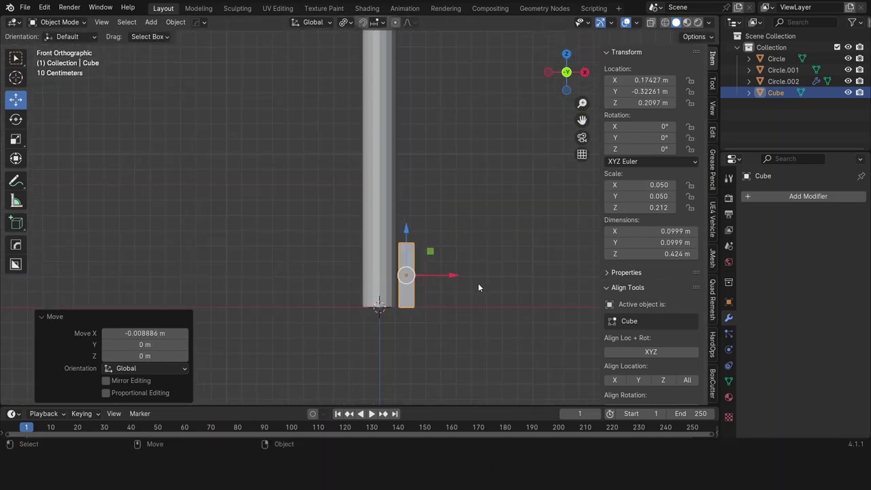
key(s)
key(shift+z)
click(465, 277)
scroll(463, 277, down, 3)
Reselect the slab and move it up against the pole in side view.
click(438, 278)
scroll(438, 278, up, 3)
click(407, 279)
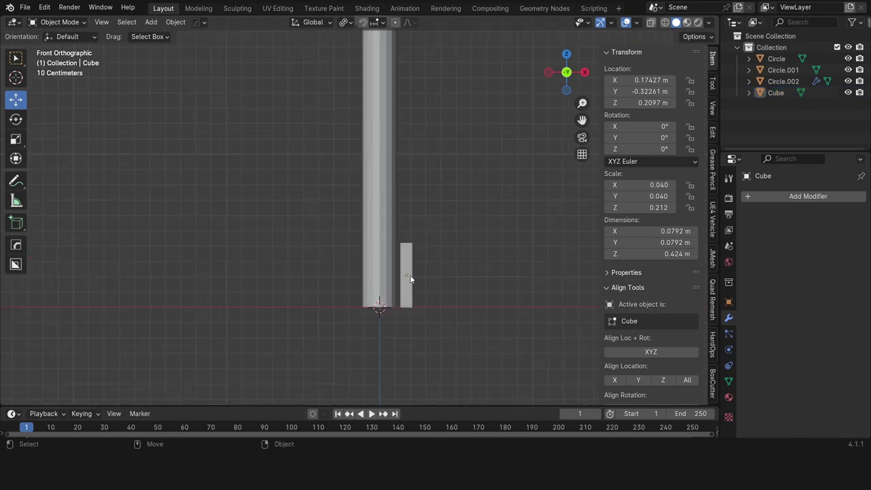
mouse_move(407, 279)
middle_down()
mouse_move(304, 292)
mouse_move(383, 277)
middle_up()
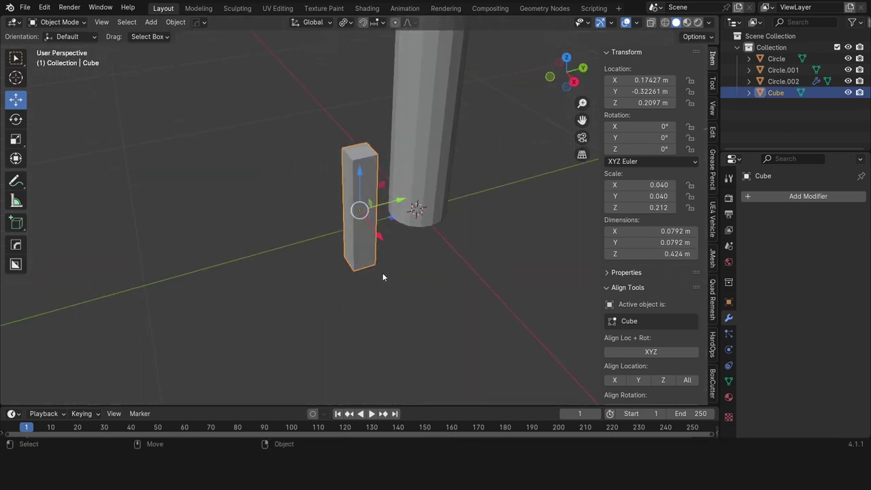
click(420, 168)
click(574, 81)
click(368, 212)
drag(388, 212, 495, 206)
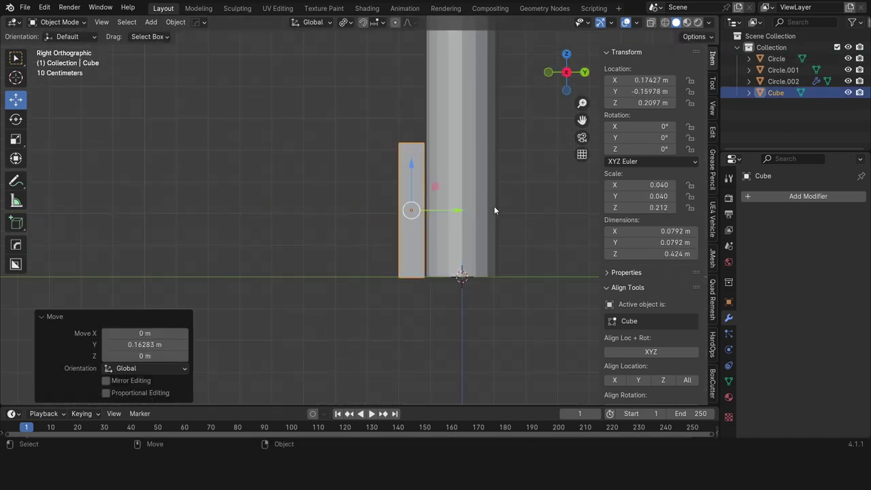
Tilt the slab about 17° toward the pole and add the pole to the selection.
key(r)
click(529, 208)
mouse_move(529, 208)
middle_down()
mouse_move(326, 222)
mouse_move(404, 200)
middle_up()
key(KP_3)
key(r)
key(Return)
key(w)
click(403, 200)
Mirror the slab across the pole with HardOps, then re-angle and reposition the slab.
key(alt+x)
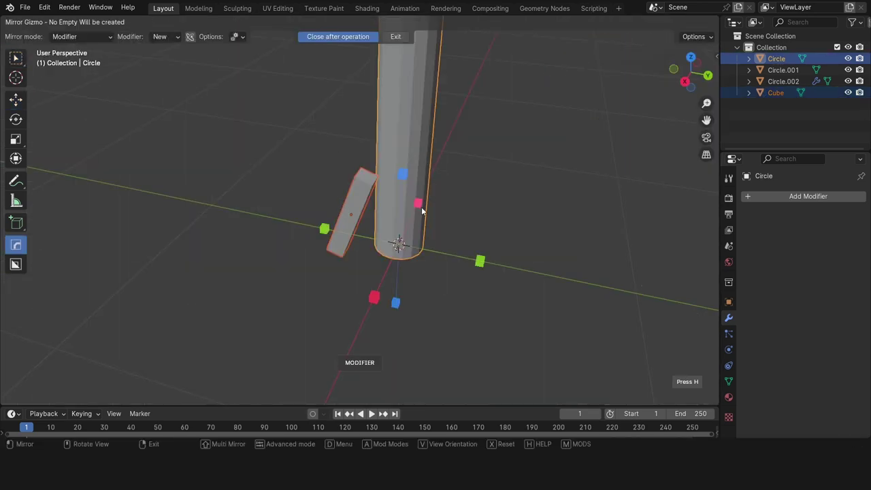
click(374, 298)
mouse_move(359, 292)
middle_down()
mouse_move(459, 282)
mouse_move(442, 296)
middle_up()
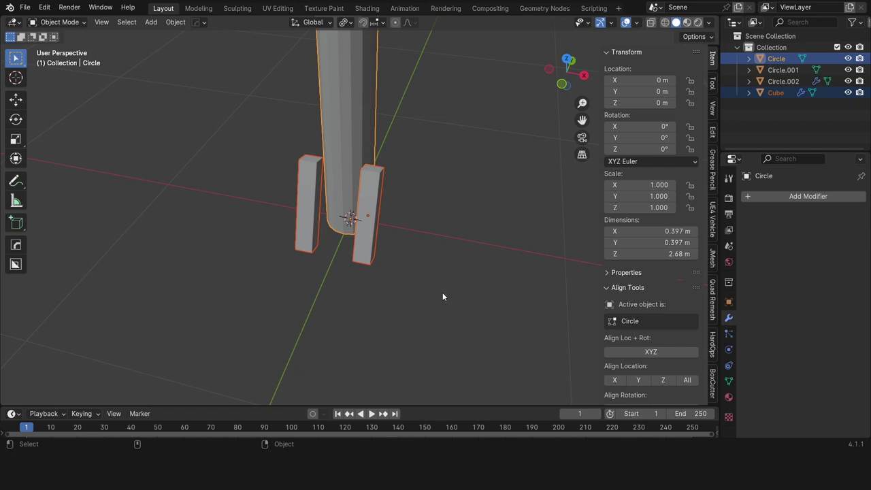
click(562, 85)
click(369, 204)
key(r)
click(529, 164)
middle_drag(529, 163, 409, 205)
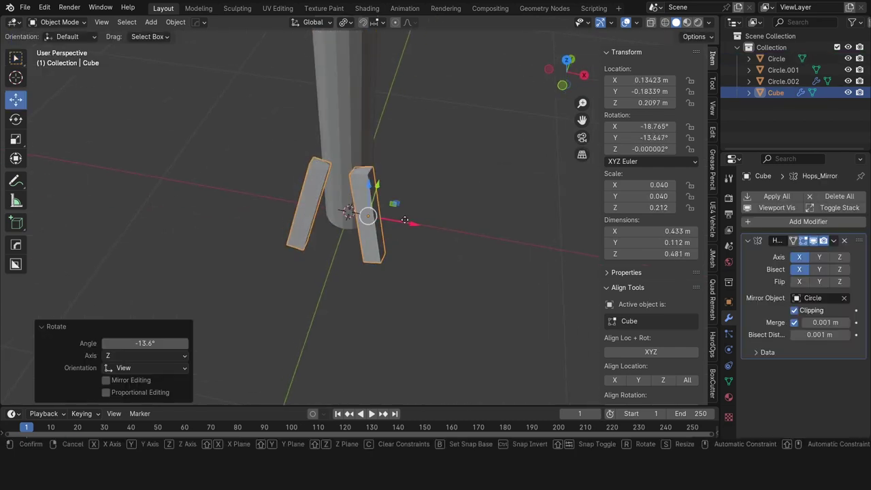
drag(382, 205, 429, 209)
mouse_move(430, 208)
middle_down()
mouse_move(397, 261)
mouse_move(273, 178)
mouse_move(327, 235)
middle_up()
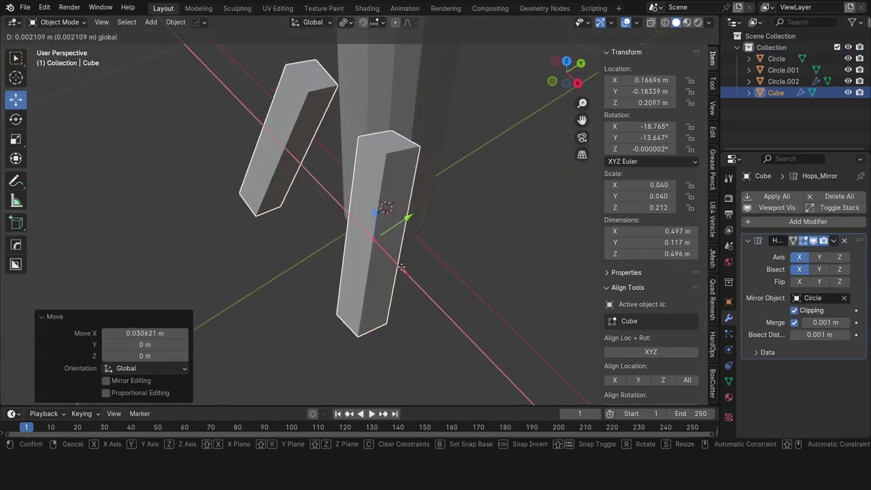
drag(327, 235, 332, 238)
middle_drag(332, 238, 362, 221)
Add an edge loop near the slab's top and apply its scale and rotation.
key(ctrl+Tab)
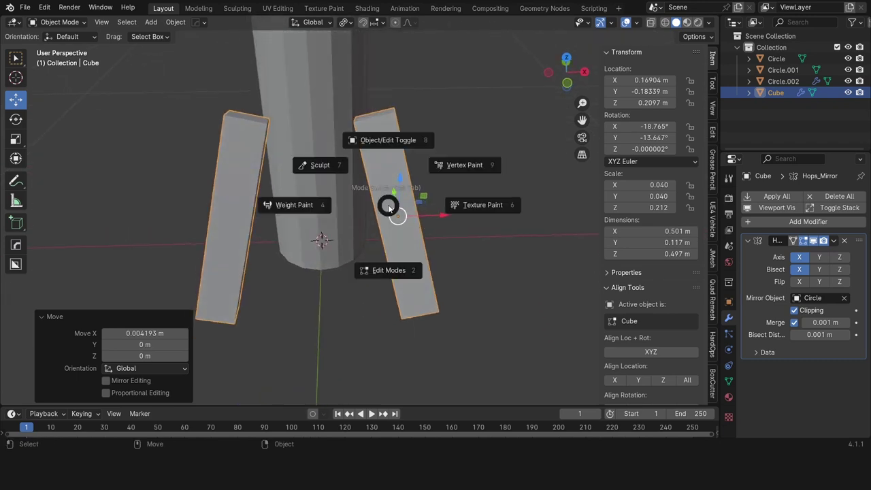
click(389, 268)
middle_drag(389, 268, 381, 204)
click(16, 302)
drag(381, 177, 385, 151)
middle_drag(385, 151, 436, 136)
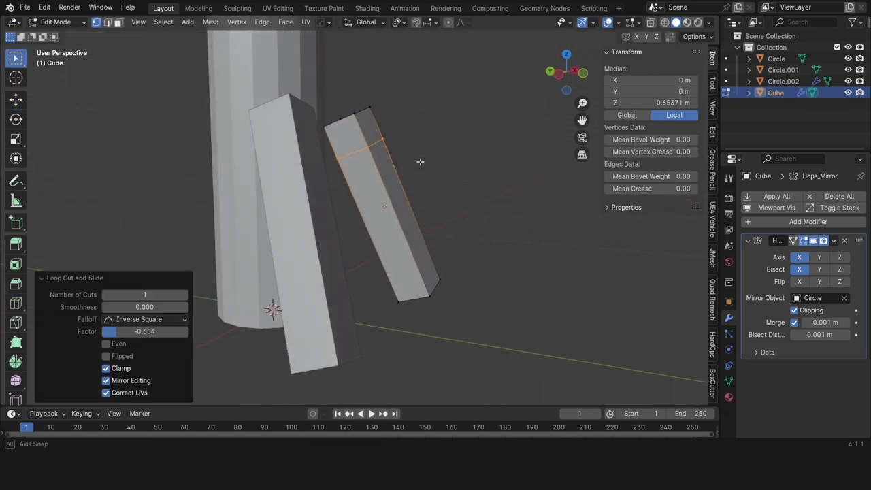
key(Tab)
key(ctrl+a)
click(483, 128)
key(ctrl+a)
Inset the leg's upper face and extrude it into a strut toward the post, raising it vertically.
click(470, 114)
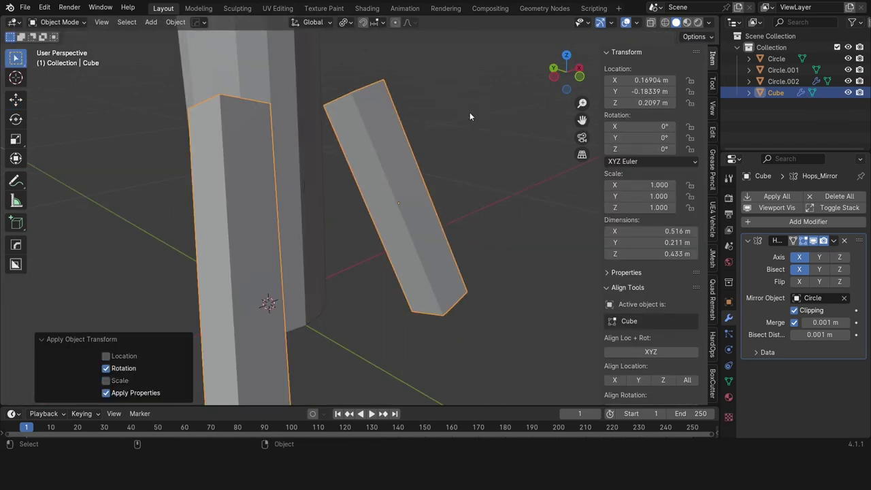
key(Tab)
click(348, 121)
drag(347, 121, 541, 190)
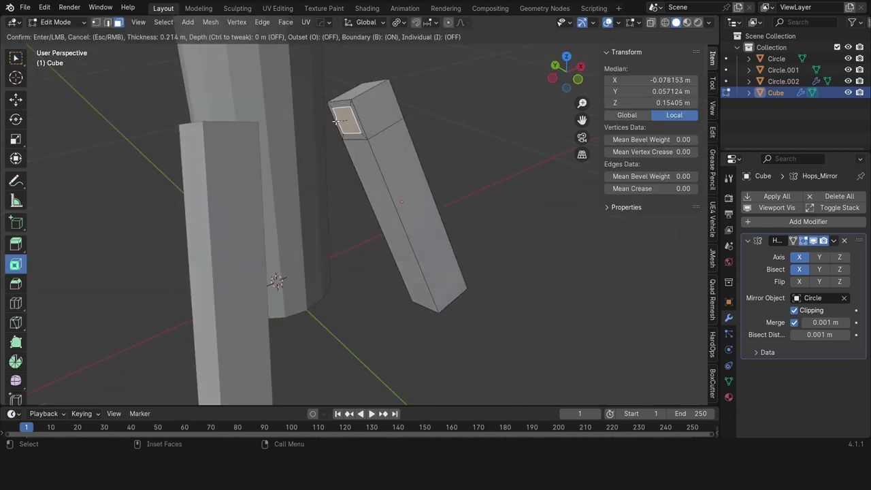
click(477, 212)
middle_drag(461, 198, 421, 196)
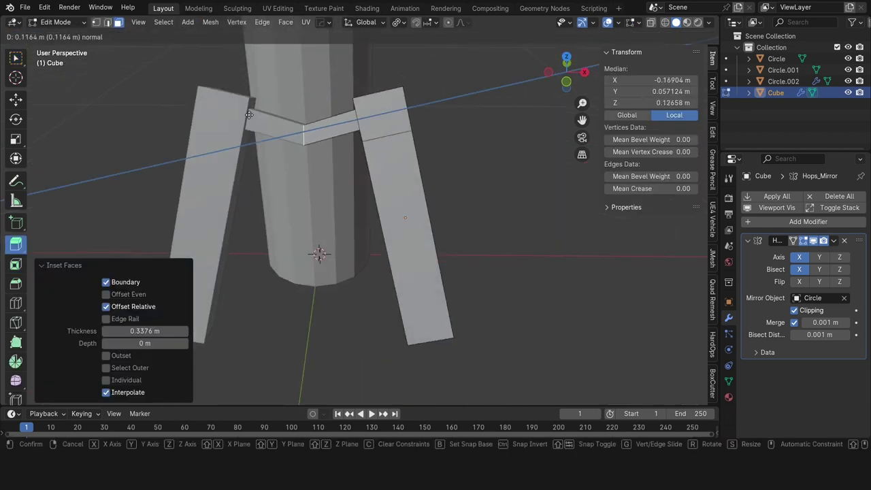
key(e)
click(421, 197)
click(582, 79)
key(g)
key(z)
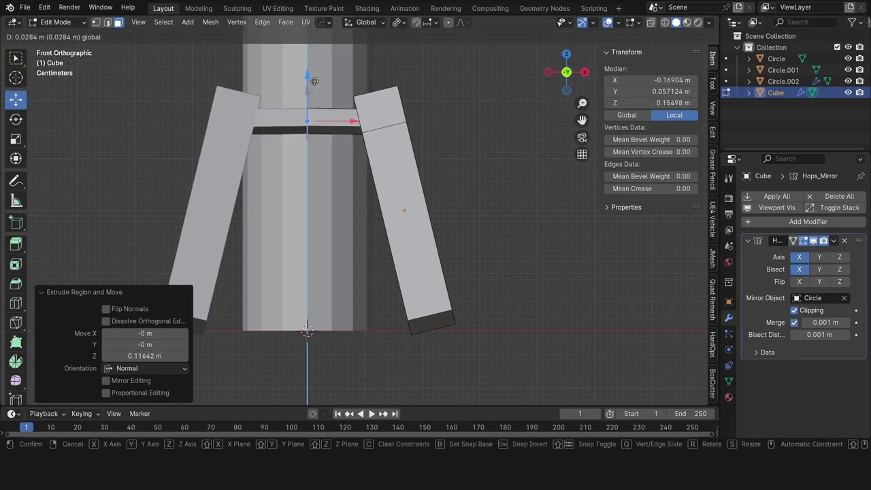
click(356, 120)
middle_drag(356, 120, 364, 187)
Mirror the legs across the other axis to get four legs around the post.
key(ctrl+Tab)
click(367, 173)
shift+click(403, 174)
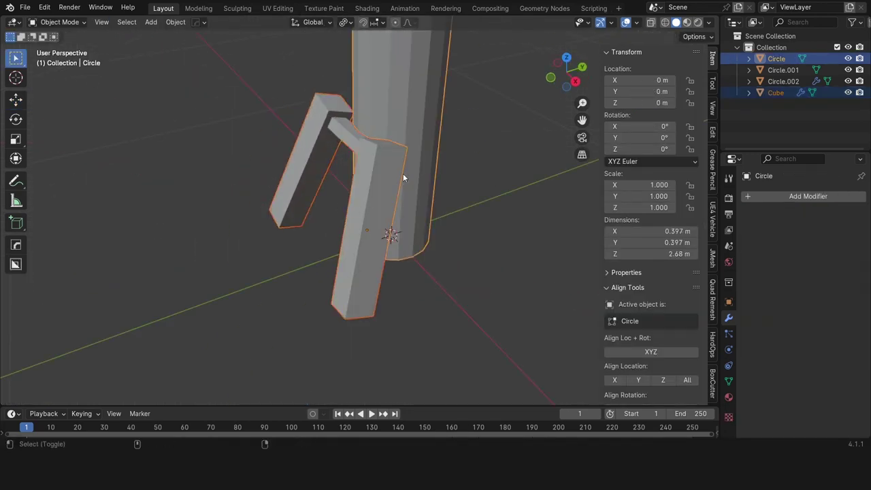
key(alt+x)
click(455, 263)
click(487, 286)
middle_drag(486, 286, 430, 271)
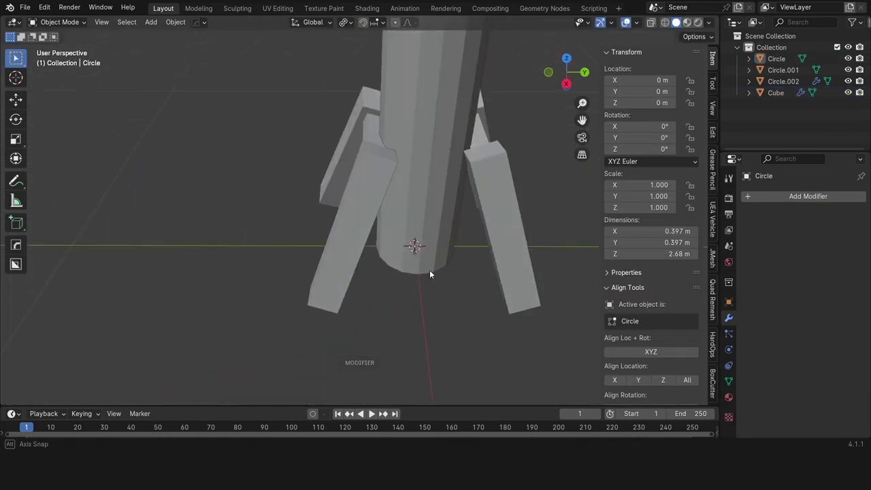
Inset and extrude a second leg face into an upper strut matching the first.
click(361, 209)
key(Tab)
middle_drag(361, 209, 333, 146)
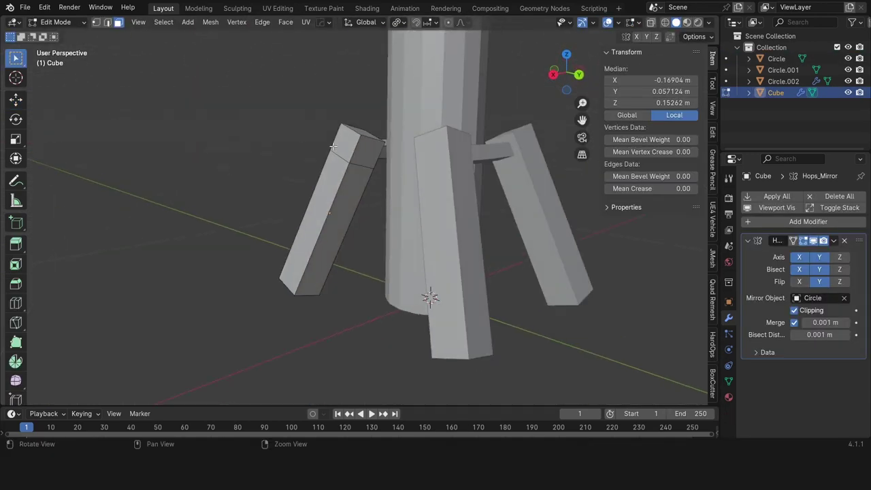
click(567, 282)
key(e)
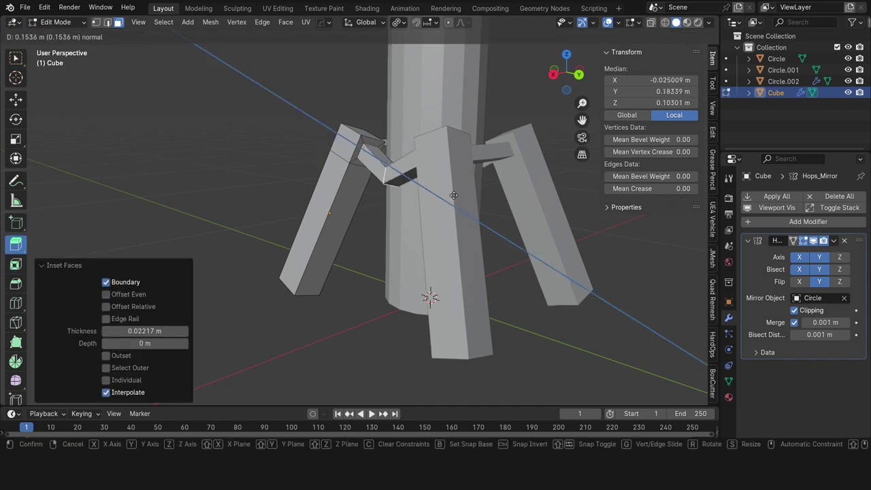
click(436, 150)
key(KP_3)
drag(451, 109, 454, 89)
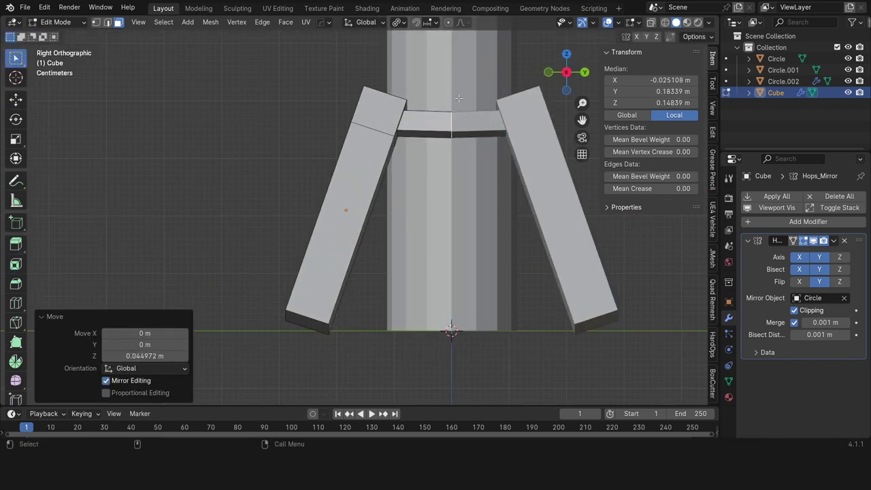
scroll(454, 89, down, 2)
mouse_move(454, 89)
middle_down()
mouse_move(514, 217)
mouse_move(402, 116)
mouse_move(333, 122)
mouse_move(407, 224)
mouse_move(385, 214)
middle_up()
key(g)
key(x)
click(388, 109)
key(shift+space)
key(g)
Loop-cut the leg lower down and extrude an inset face into a lower strut.
key(ctrl+r)
click(418, 235)
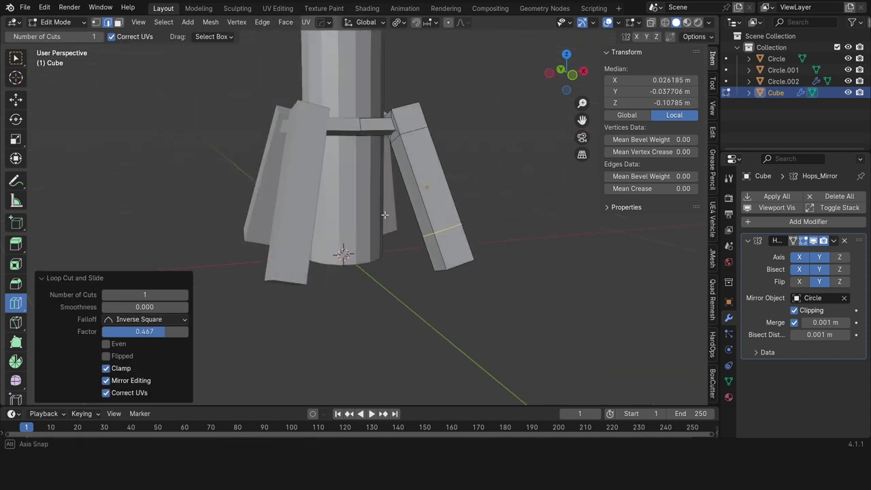
click(448, 255)
key(3)
middle_drag(447, 255, 482, 260)
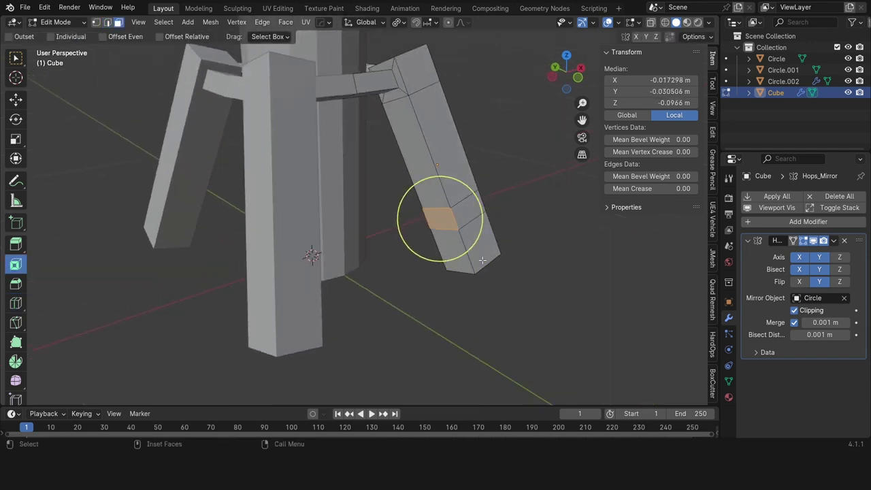
click(539, 257)
key(KP_1)
key(e)
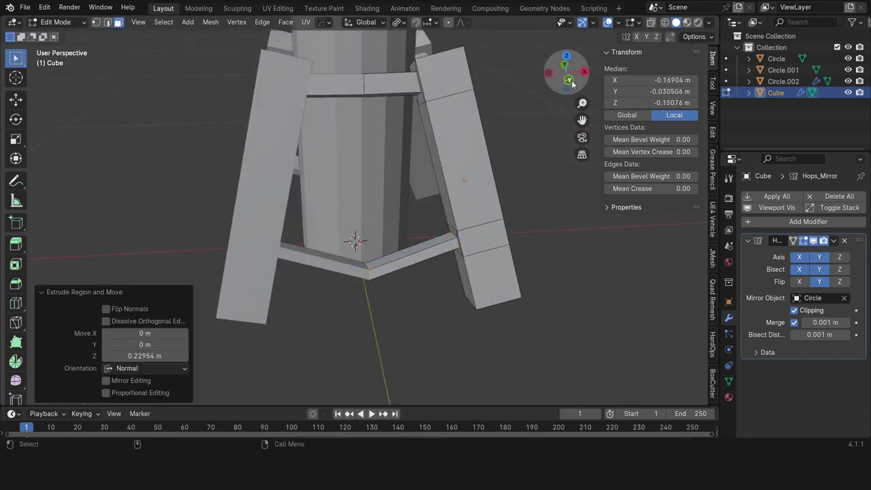
click(362, 202)
mouse_move(361, 202)
middle_down()
mouse_move(424, 263)
mouse_move(278, 243)
mouse_move(294, 301)
mouse_move(351, 281)
middle_up()
Extrude another leg's lower face into a second lower strut and align it.
click(278, 243)
click(311, 261)
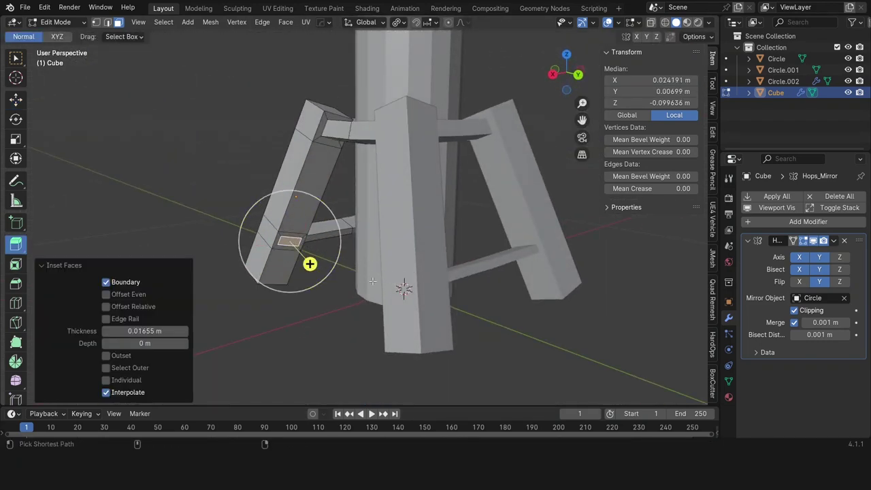
key(e)
click(366, 306)
drag(335, 257, 334, 235)
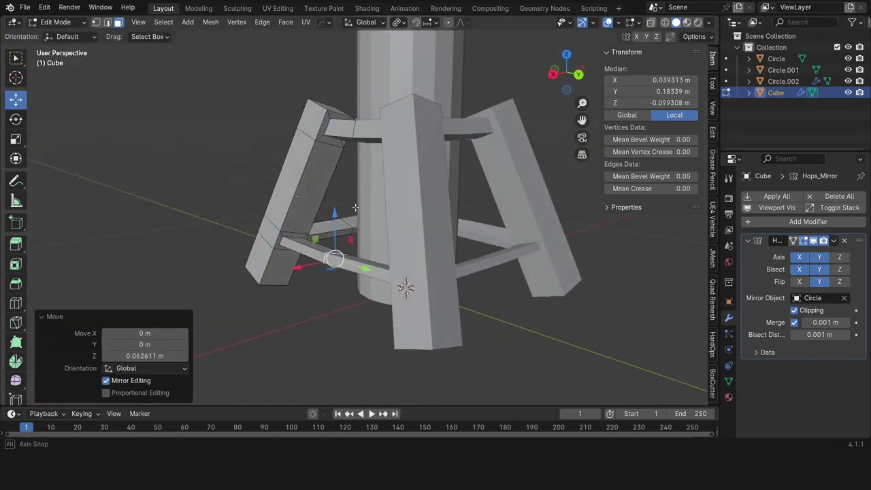
key(KP_3)
middle_drag(441, 233, 513, 228)
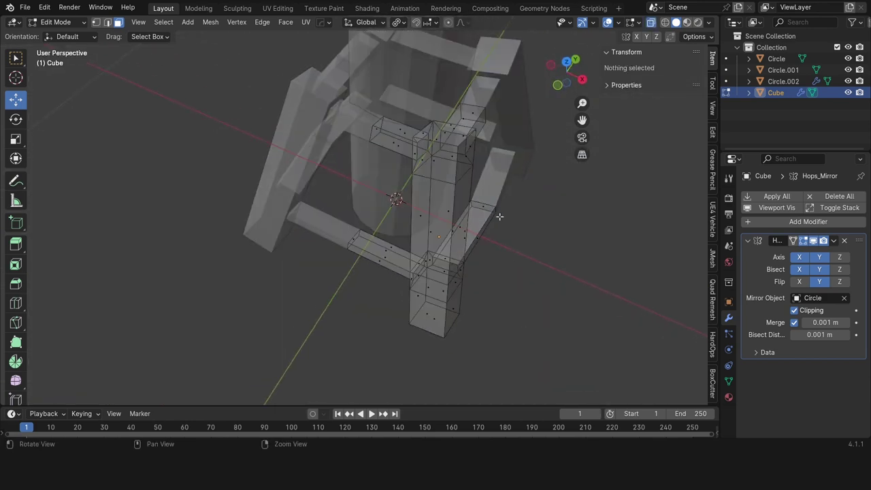
drag(498, 216, 486, 206)
mouse_move(486, 206)
middle_down()
mouse_move(487, 239)
mouse_move(225, 190)
middle_up()
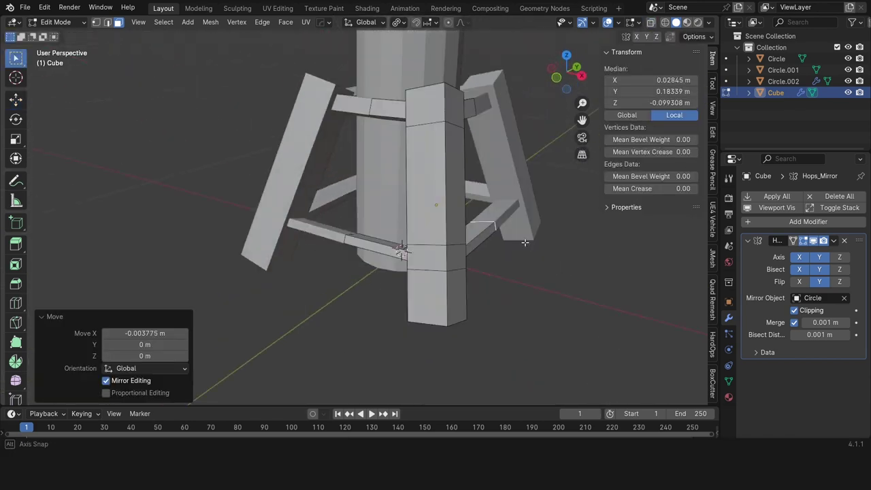
Add a new 12-vertex, 1 m circle mesh around the base.
key(Tab)
key(shift+a)
click(343, 222)
Give the circle 12 vertices, scale it down and fill it with a face.
key(Return)
scroll(487, 301, down, 5)
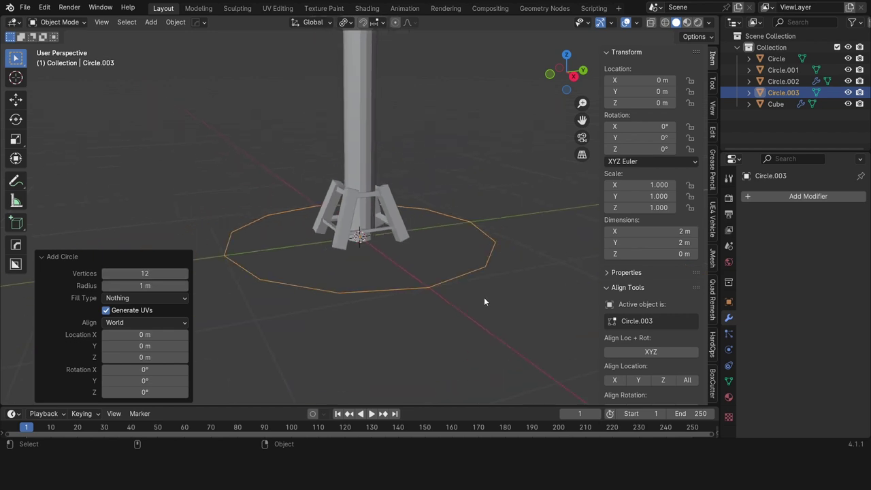
key(s)
click(395, 272)
key(ctrl+Tab)
key(Tab)
Shrink the disc to a small profile, move it toward the leg, and frame it in front orthographic view.
middle_drag(390, 243, 422, 286)
key(g)
key(x)
click(440, 318)
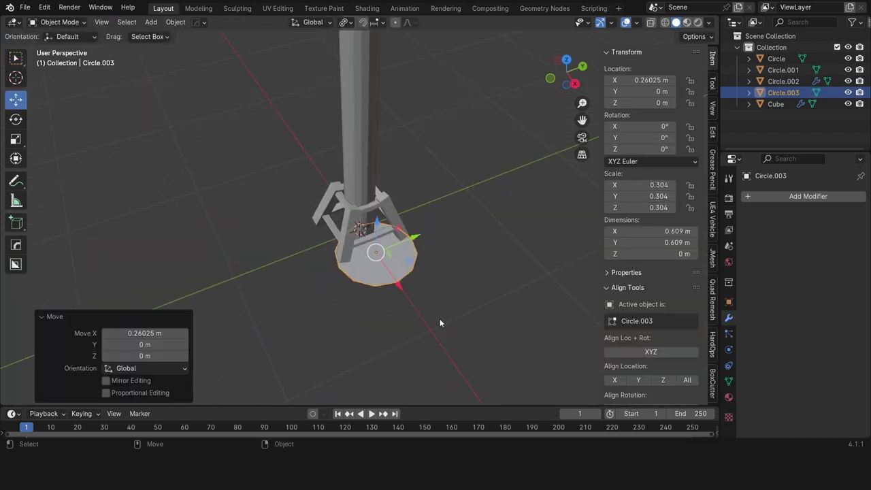
key(s)
key(KP_Decimal)
key(KP_5)
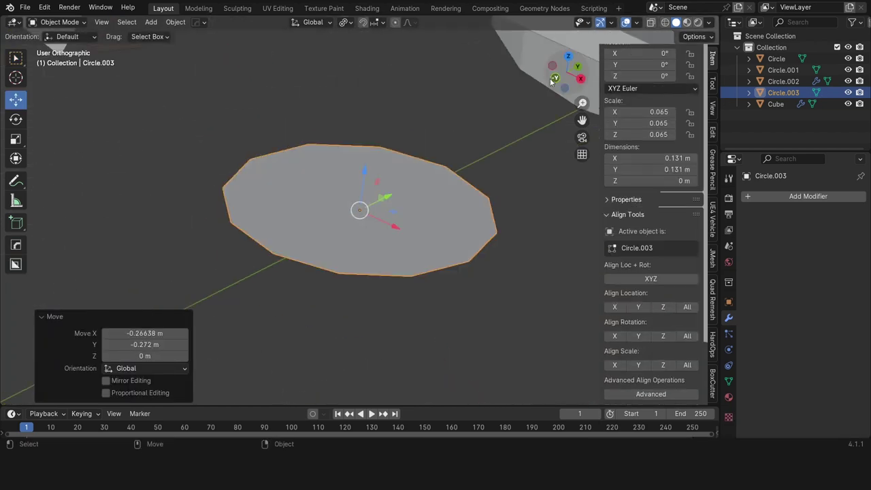
key(KP_1)
Extrude the disc into a short cylinder and scale it down.
key(Tab)
scroll(414, 300, down, 2)
key(e)
click(443, 300)
key(Tab)
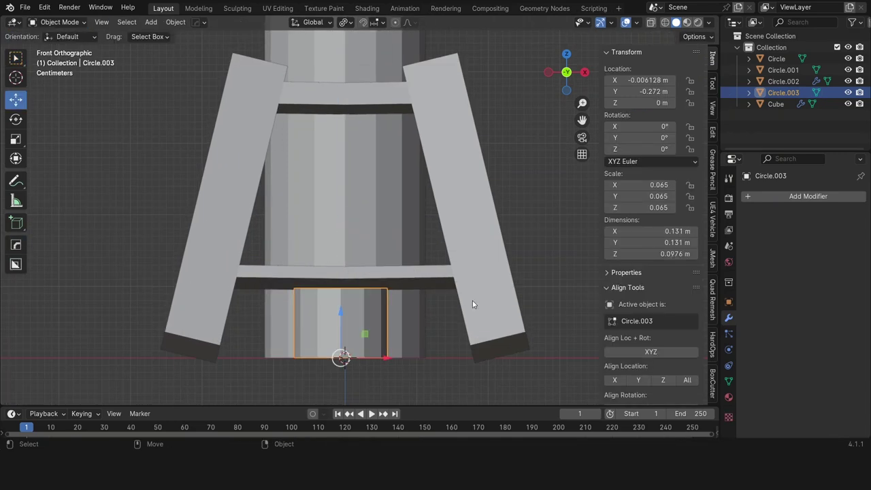
key(s)
click(392, 339)
Tilt the cylinder diagonally and stretch it along its length into a thin rod.
key(g)
click(457, 196)
key(s)
key(z)
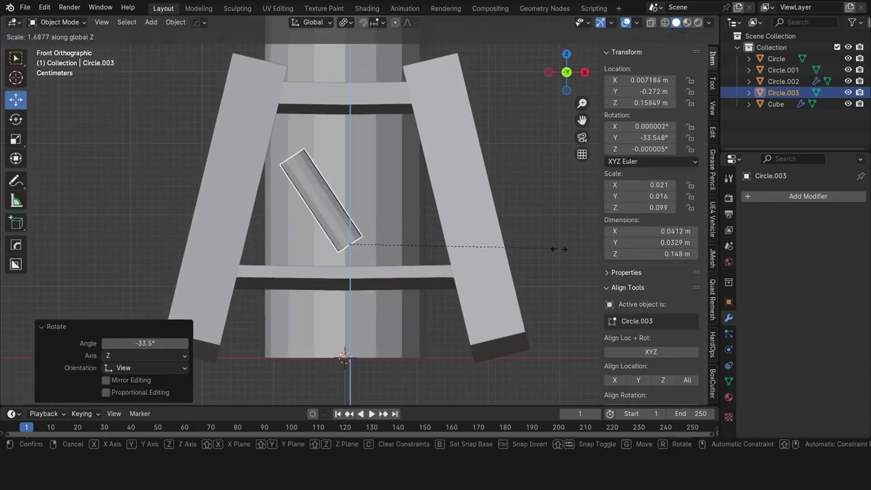
click(369, 238)
key(g)
click(416, 253)
key(r)
click(427, 247)
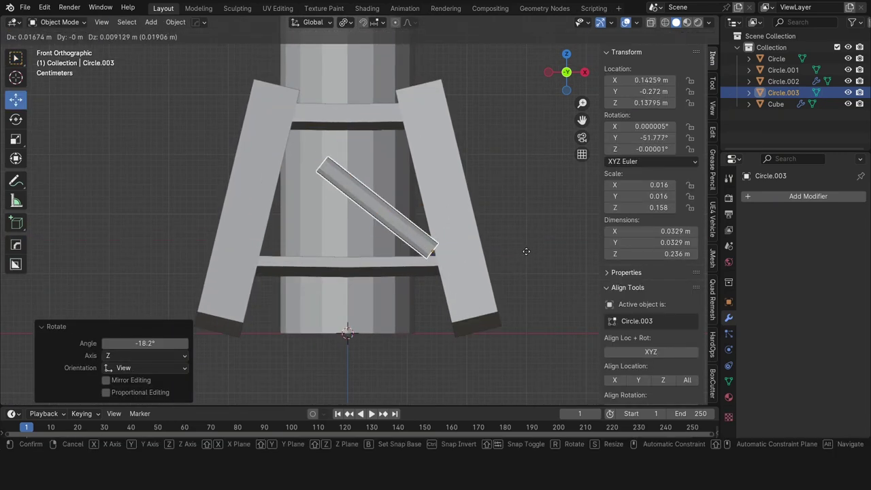
key(s)
click(459, 292)
Lengthen the rod along Z, then shift it sideways and forward into the leg frame's front.
key(s)
key(z)
key(z)
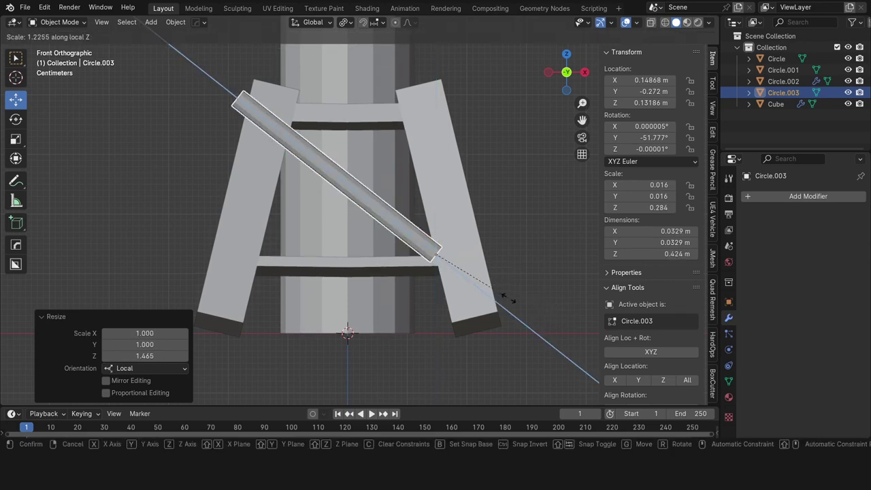
click(491, 292)
key(g)
key(x)
click(468, 235)
middle_drag(468, 234, 430, 272)
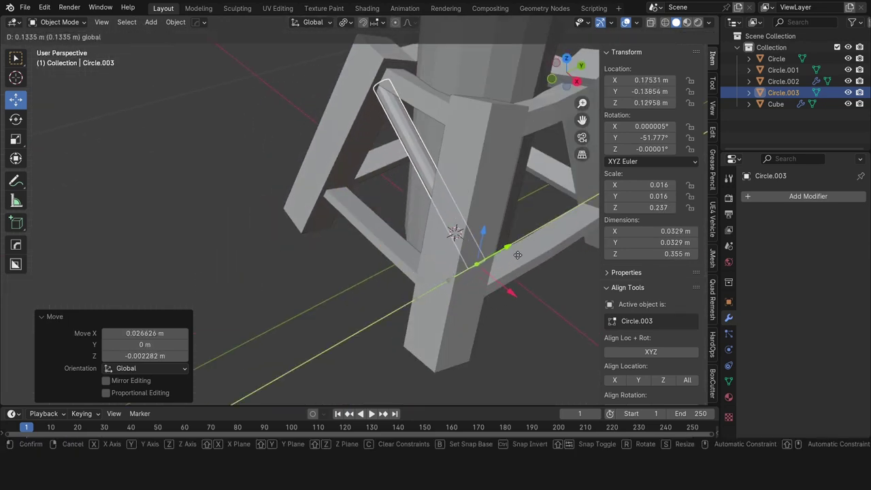
key(g)
key(y)
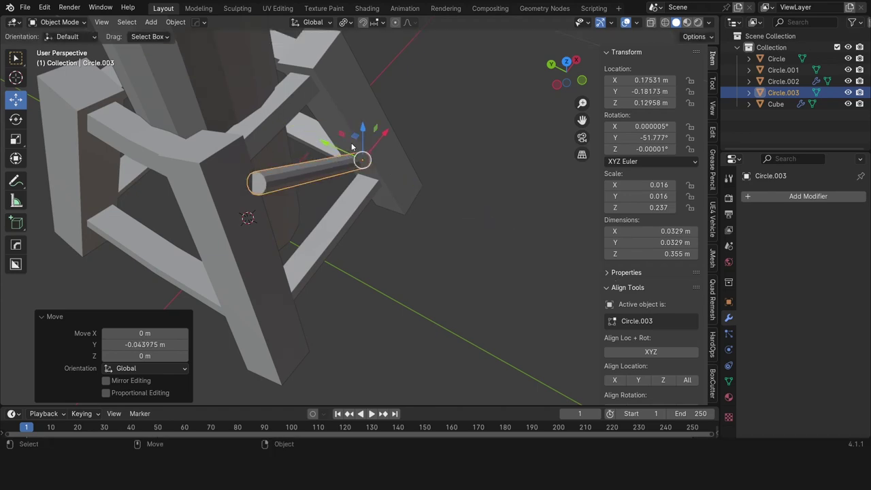
click(584, 348)
Rotate the rod slightly, lengthen it along Z and turn it around the vertical axis.
key(KP_1)
middle_drag(584, 347, 496, 131)
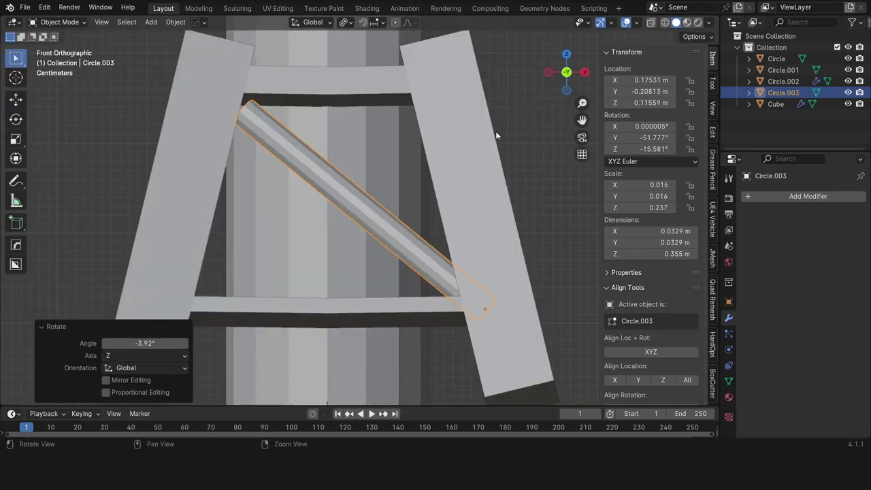
key(r)
click(538, 194)
key(s)
key(z)
key(z)
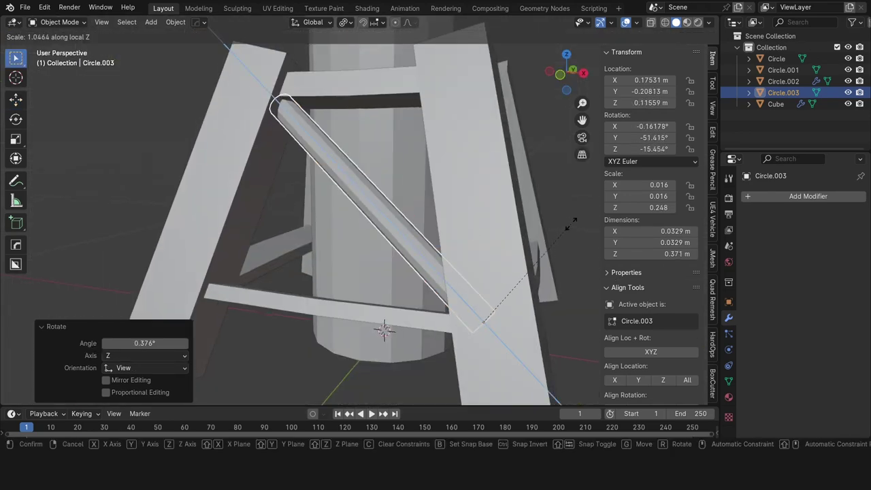
click(574, 221)
middle_drag(574, 221, 504, 192)
key(r)
key(z)
click(488, 220)
Fit the rod between the two crossbars at a 2.2° tilt, then duplicate it and rotate the copy.
middle_drag(488, 220, 613, 276)
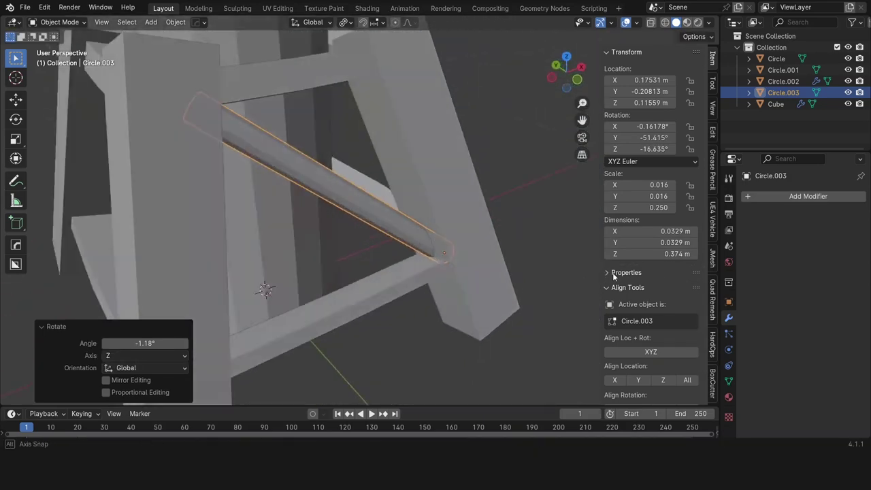
middle_drag(545, 269, 455, 259)
key(KP_1)
key(g)
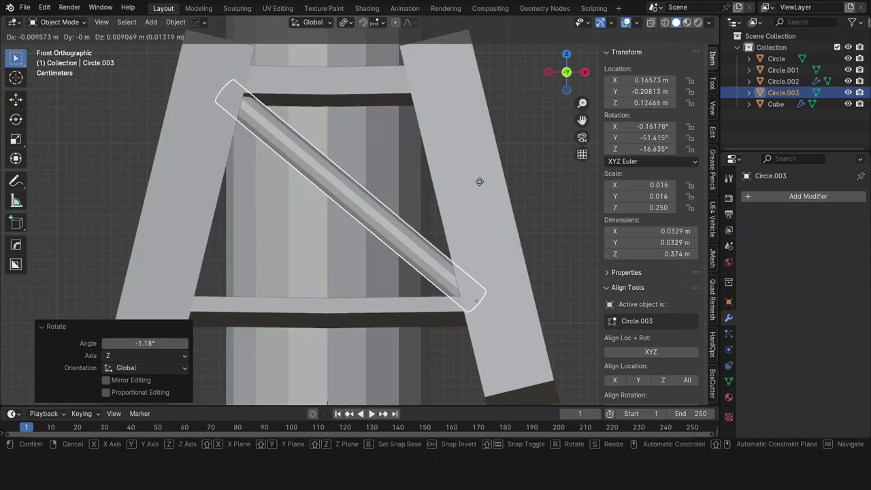
click(479, 181)
mouse_move(482, 181)
middle_down()
mouse_move(413, 161)
mouse_move(581, 233)
middle_up()
key(KP_1)
key(r)
key(y)
click(514, 260)
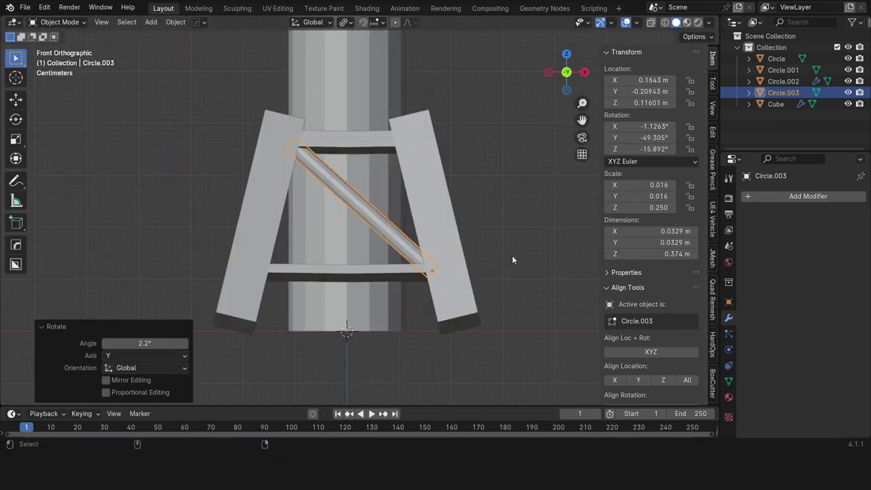
key(shift+d)
key(r)
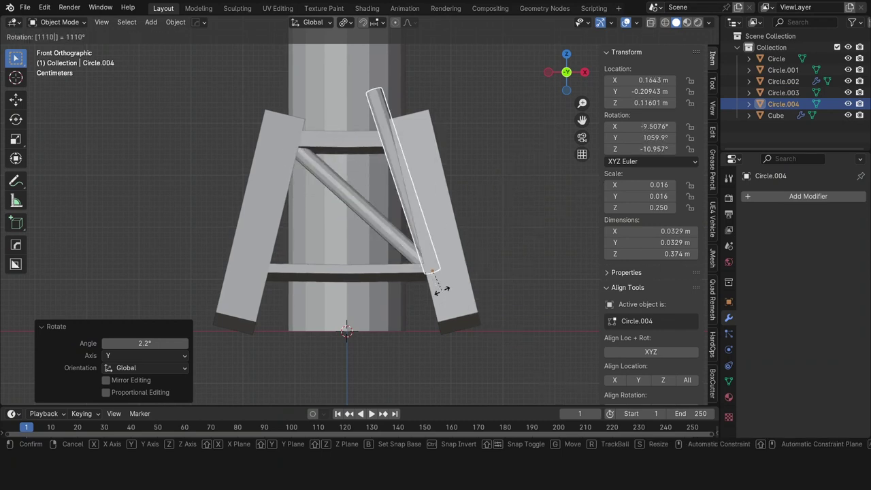
Tilt the duplicate rod to -11.5° and turn it slightly around the vertical axis.
key(Return)
key(g)
key(Return)
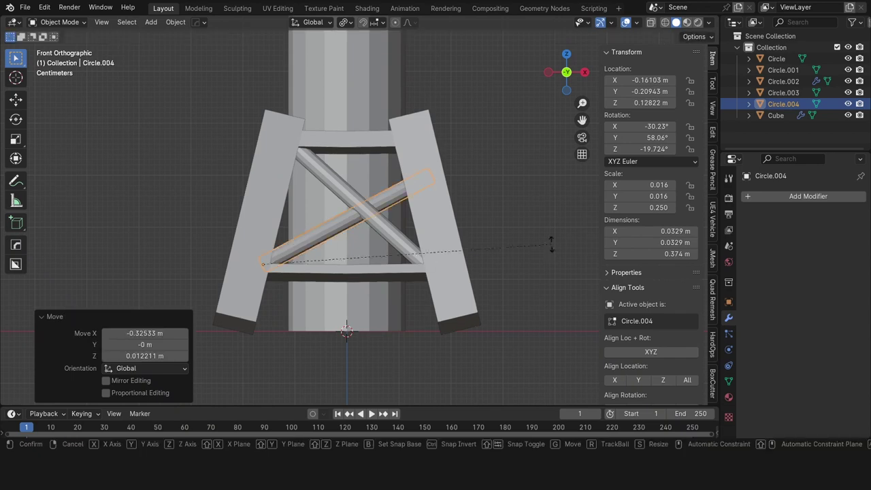
key(r)
click(478, 220)
mouse_move(478, 219)
middle_down()
mouse_move(554, 226)
mouse_move(426, 266)
middle_up()
key(r)
key(z)
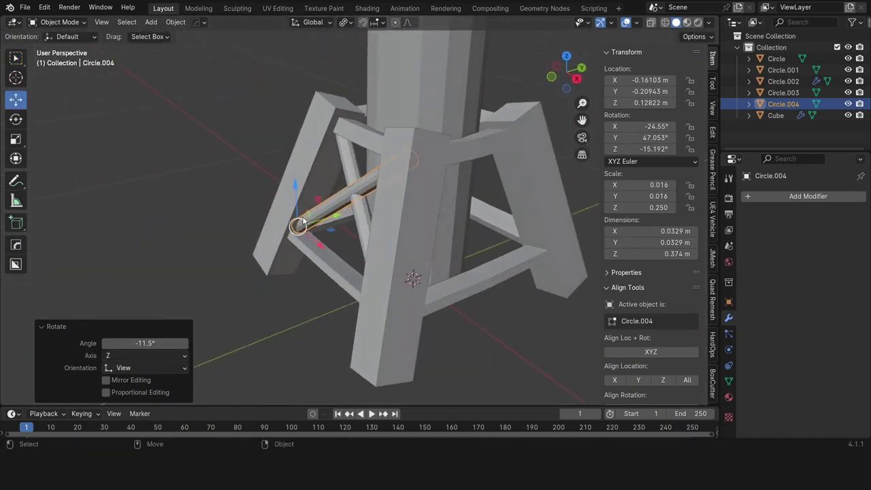
click(375, 239)
Set both rods' origins to geometry and HardOps-mirror them across the pillar along Y.
shift+click(375, 240)
key(ctrl+alt+x)
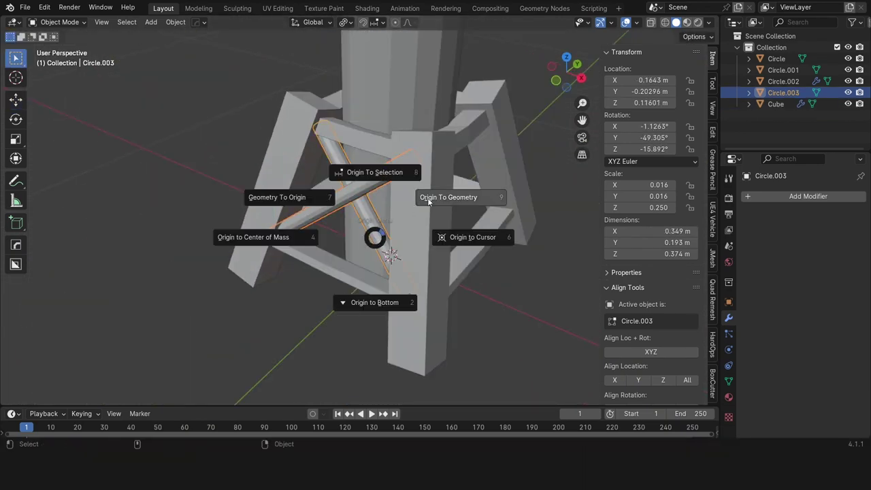
click(461, 196)
scroll(373, 192, down, 3)
shift+click(419, 166)
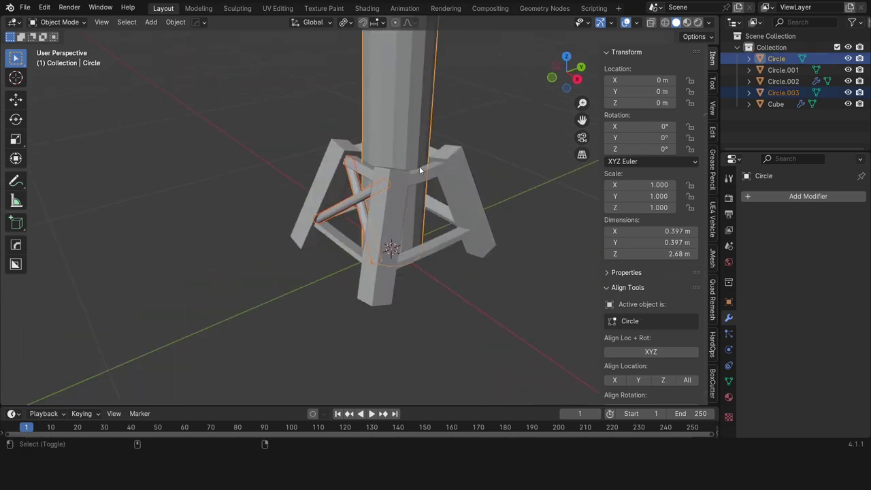
key(q)
click(420, 166)
click(348, 272)
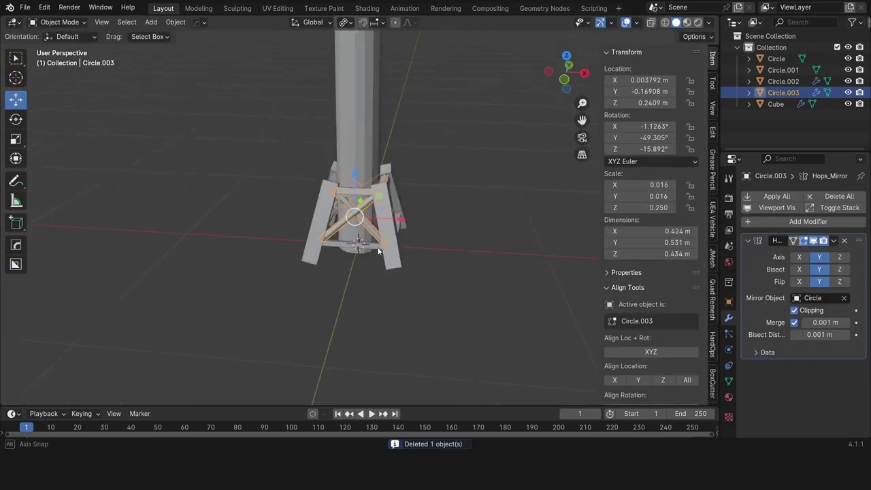
Duplicate the rod's mesh, separate it as Circle.004 and set its origin to geometry.
key(Tab)
scroll(374, 250, up, 5)
key(shift+d)
right_click(375, 368)
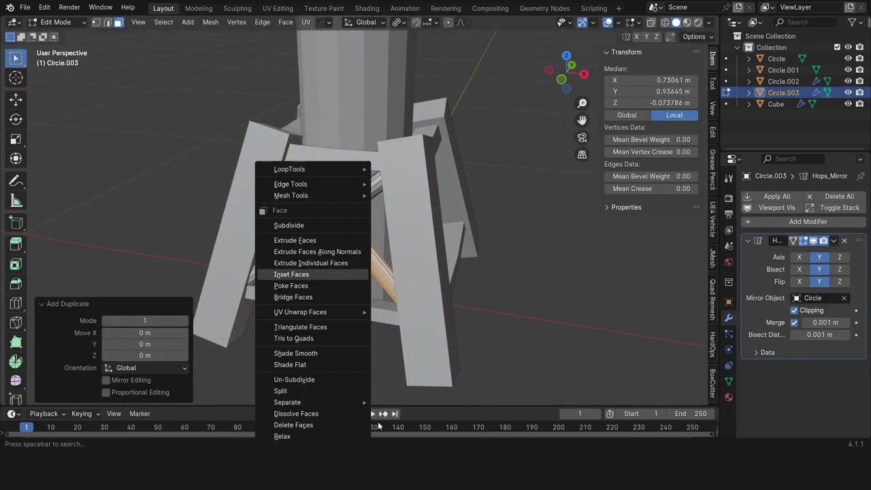
click(399, 379)
key(Tab)
click(364, 237)
key(ctrl+alt+x)
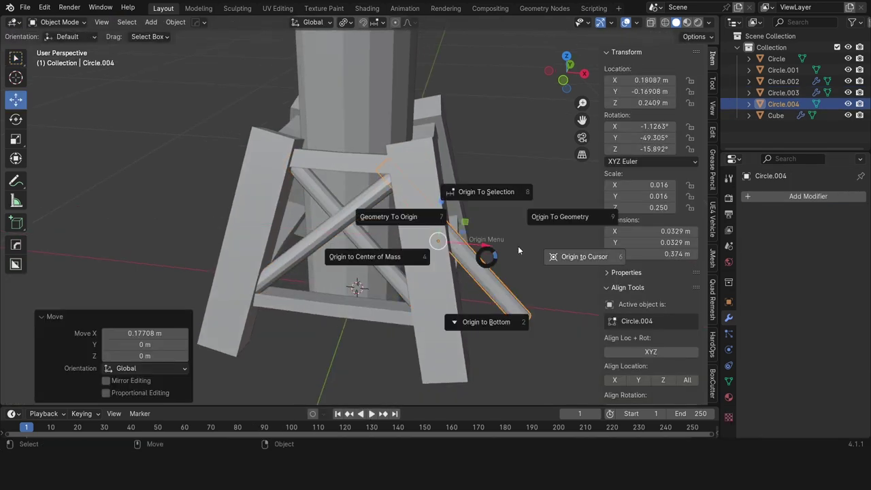
click(560, 214)
Move the new rod across along Y and rotate it around the vertical into place.
key(g)
key(y)
click(517, 263)
click(566, 80)
key(r)
key(z)
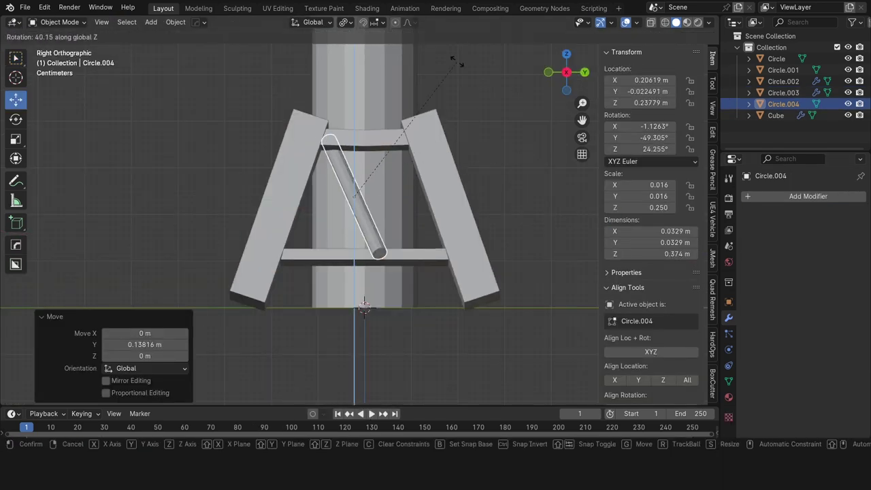
click(313, 116)
key(g)
click(402, 166)
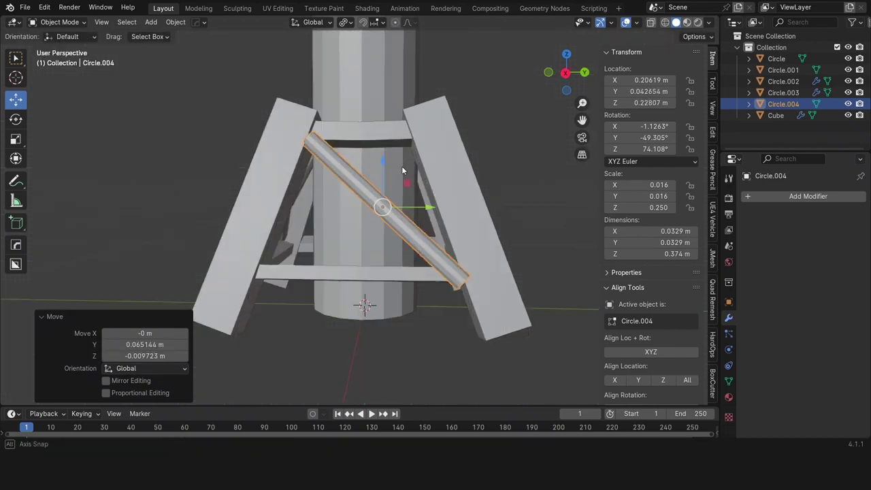
Fine-tune the rod's position between the legs and adjust its vertical rotation.
middle_drag(402, 167, 374, 247)
key(g)
click(324, 257)
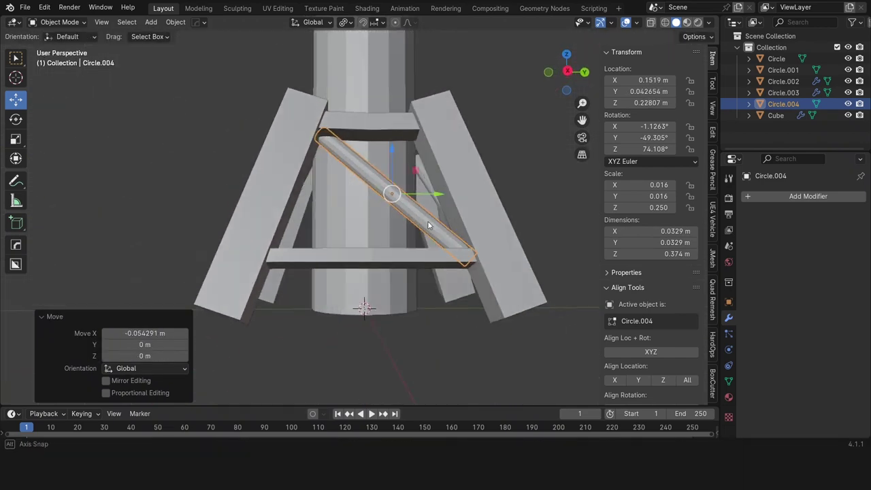
middle_drag(324, 257, 362, 289)
key(g)
click(442, 254)
middle_drag(442, 254, 365, 195)
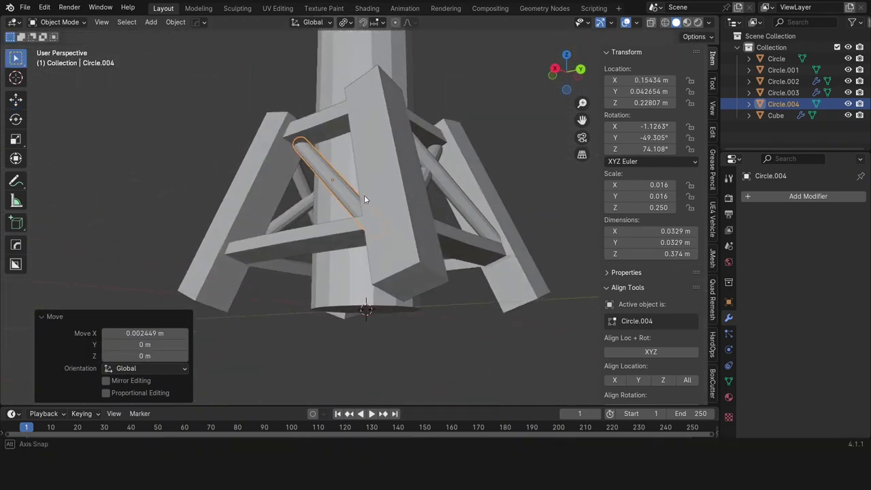
key(r)
key(z)
click(508, 197)
middle_drag(508, 197, 454, 226)
Duplicate the brace rod and rotate the copy 28.5° around Z to cross the first, forming an X.
key(shift+d)
key(r)
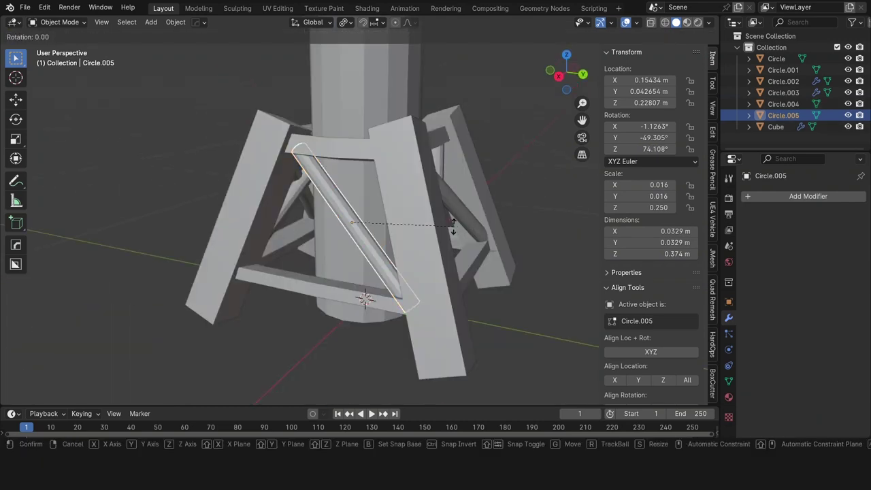
key(z)
text(901)
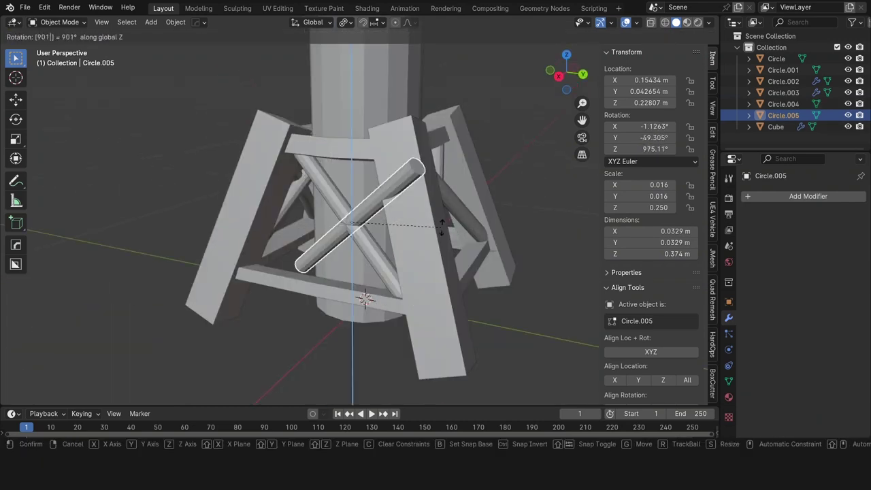
click(442, 224)
key(r)
key(z)
click(488, 167)
key(g)
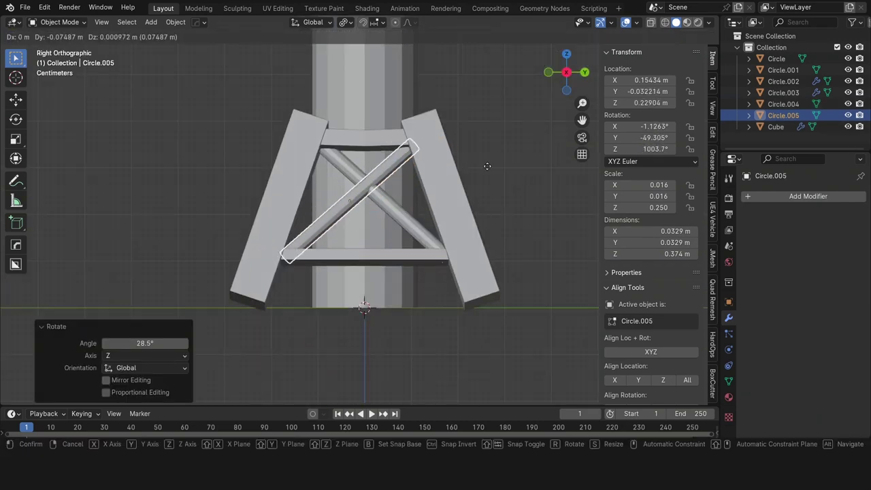
click(487, 166)
mouse_move(456, 219)
middle_down()
mouse_move(292, 271)
mouse_move(388, 220)
mouse_move(386, 289)
middle_up()
Recentre both rods' origins and mirror the X brace around the pillar to the other sides.
shift+click(405, 218)
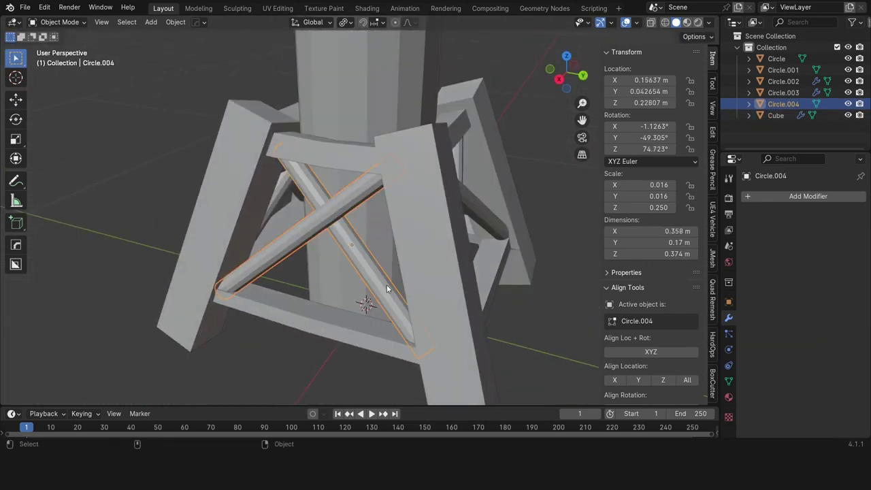
key(ctrl+alt+shift+c)
shift+click(366, 173)
key(alt+x)
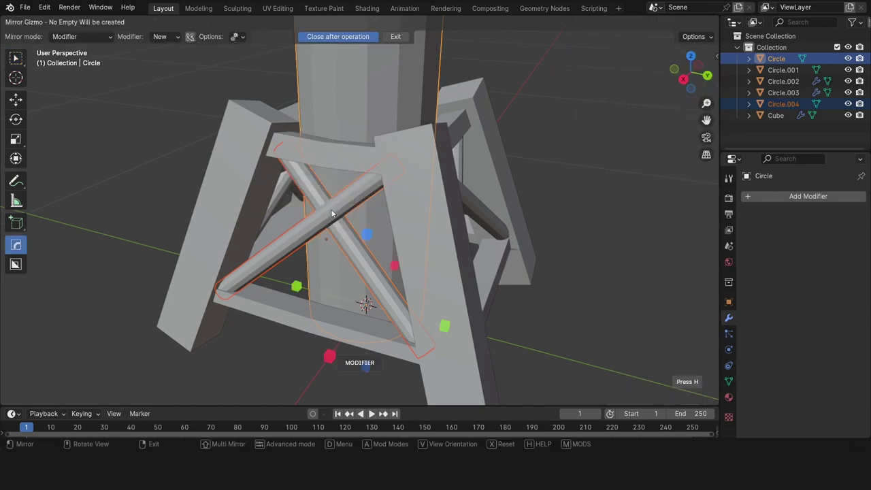
click(333, 354)
key(n)
scroll(463, 324, down, 5)
scroll(248, 281, down, 5)
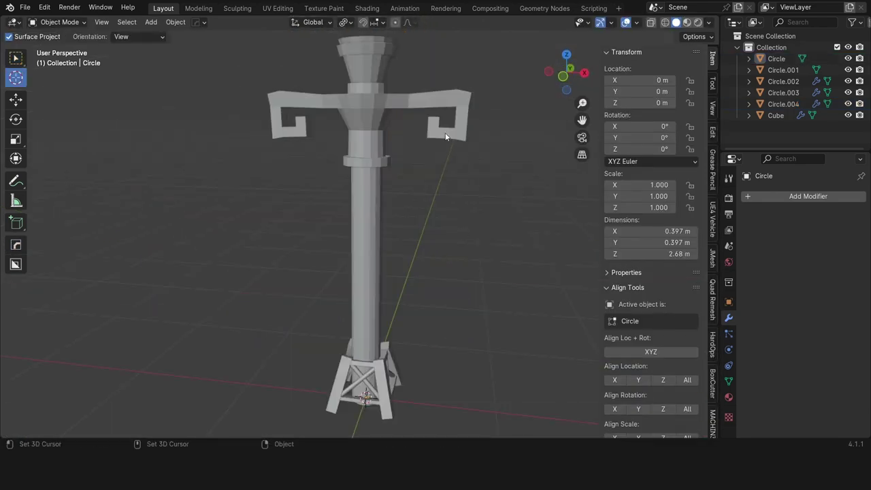
Add a small cube and lower it beneath the lamp's right arm in front view.
key(w)
key(shift+a)
click(422, 134)
key(s)
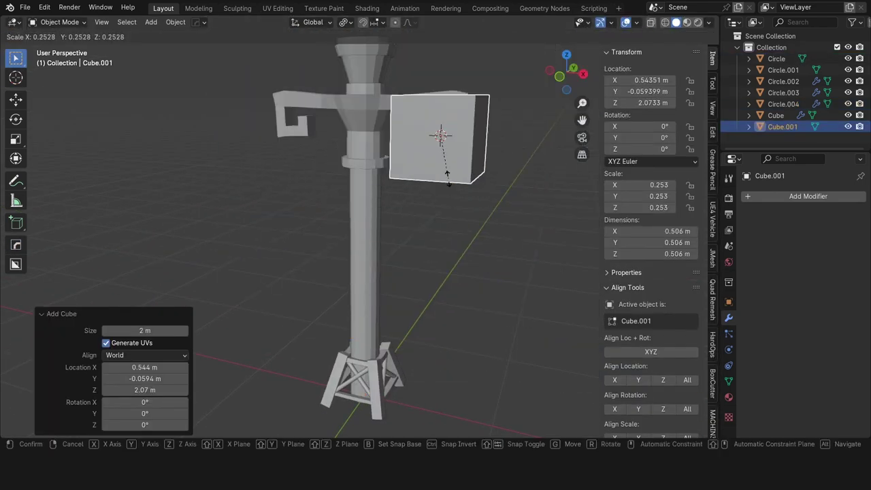
click(546, 85)
key(KP_1)
key(g)
key(z)
click(551, 225)
key(s)
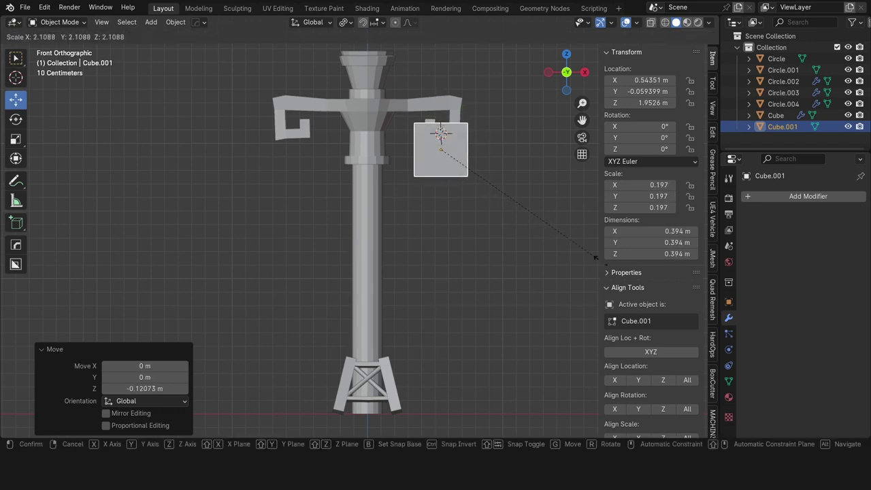
click(602, 262)
drag(442, 111, 443, 134)
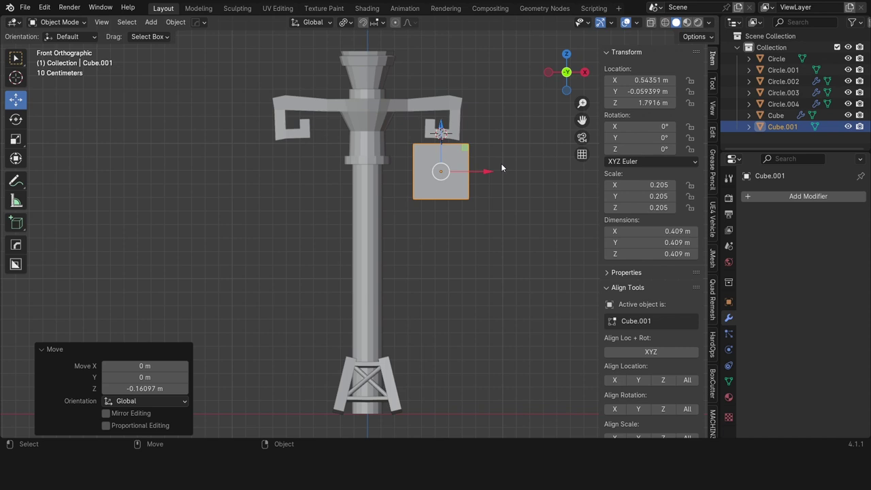
Reposition the cube lower and shift it sideways along X under the arm.
key(w)
key(g)
key(z)
click(493, 185)
key(g)
key(x)
click(563, 202)
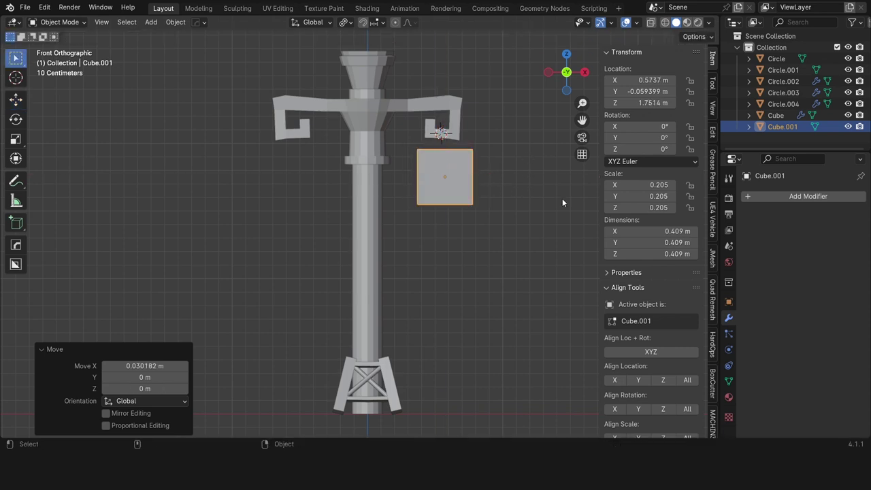
Thin the cube into a slim vertical post, keeping its height, and shift it along X.
key(s)
key(shift+z)
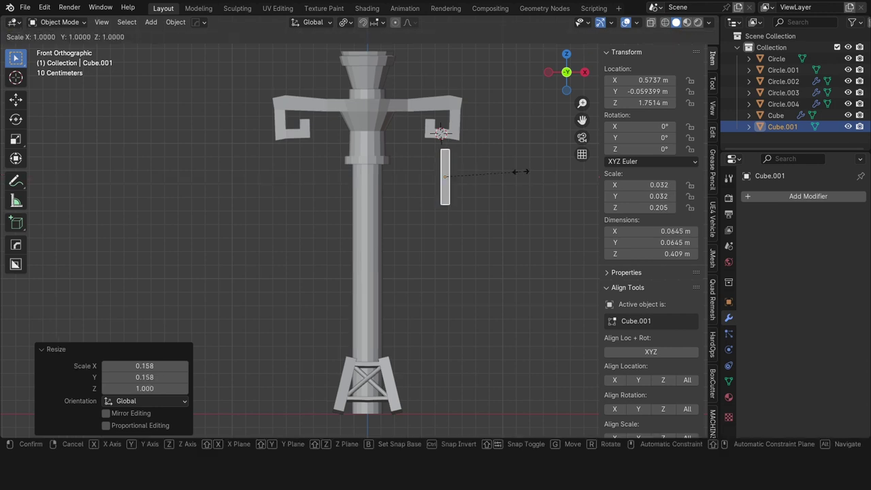
click(519, 174)
key(g)
key(x)
click(479, 175)
middle_drag(479, 175, 561, 80)
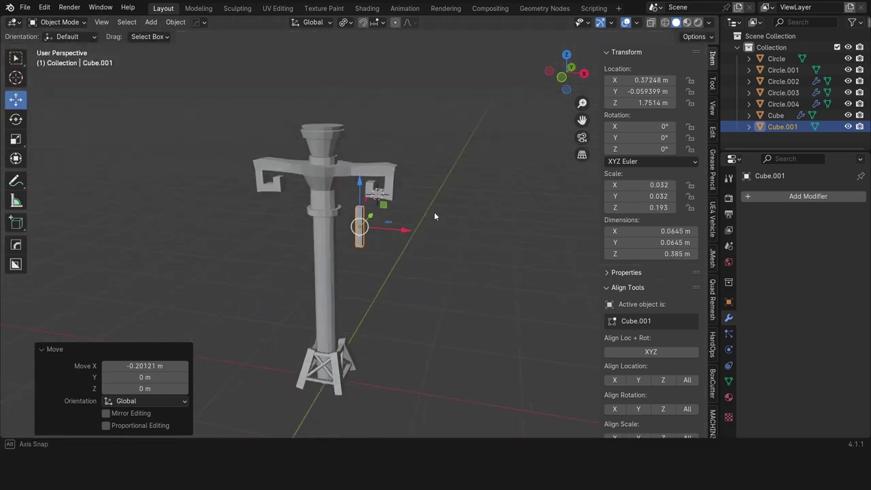
click(561, 77)
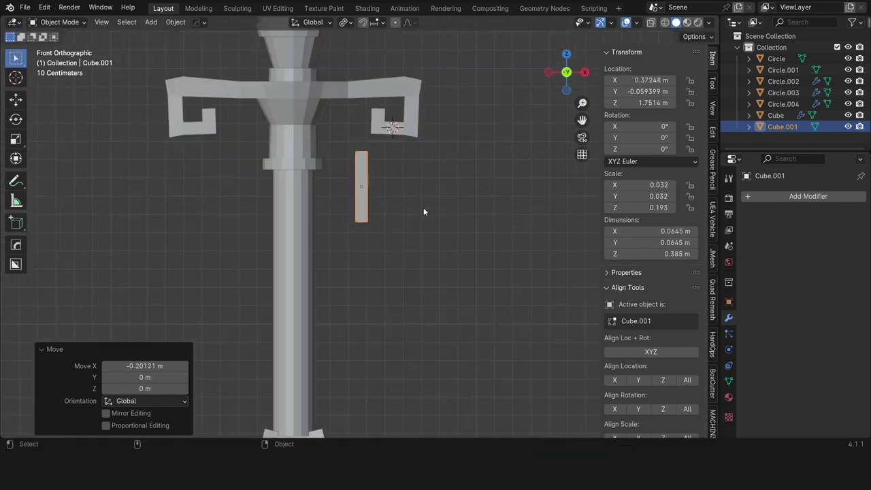
Duplicate the post and rotate the copy 90° into a horizontal bar on top of it.
key(shift+d)
key(z)
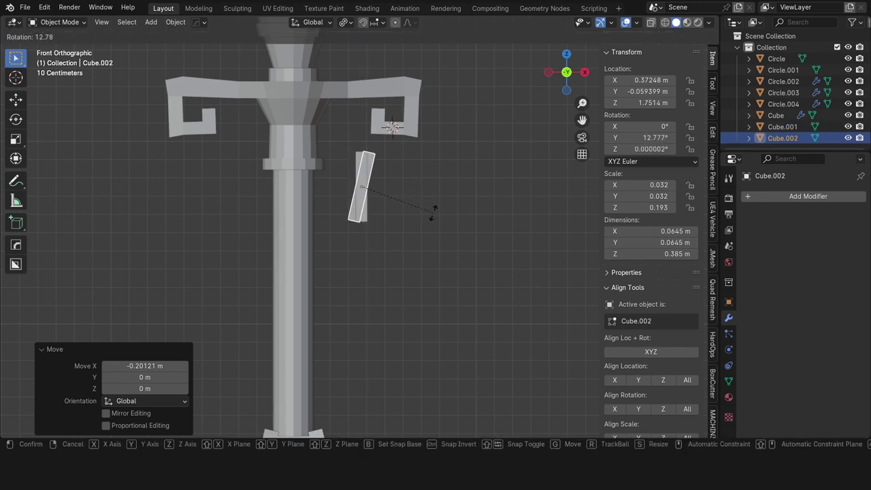
key(9)
key(0)
key(Return)
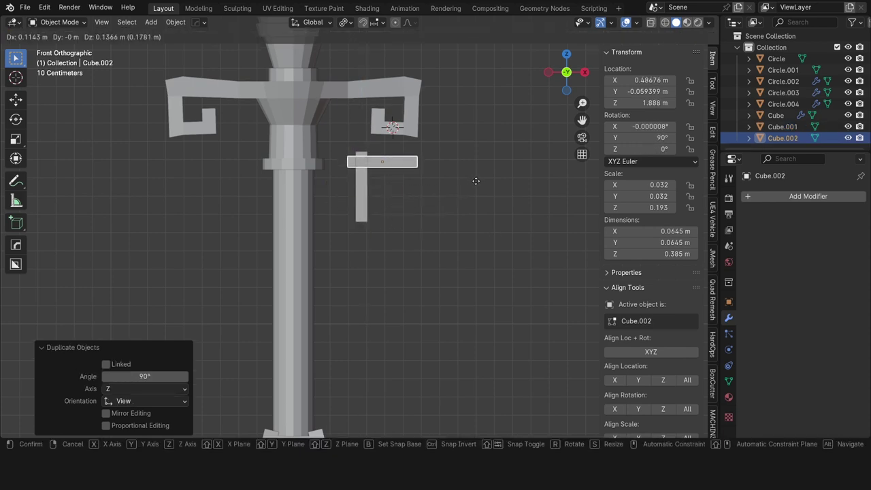
click(476, 180)
Lengthen the bar sideways in Edit Mode and set its origin to geometry.
key(Tab)
key(g)
key(x)
click(429, 188)
key(ctrl+Tab)
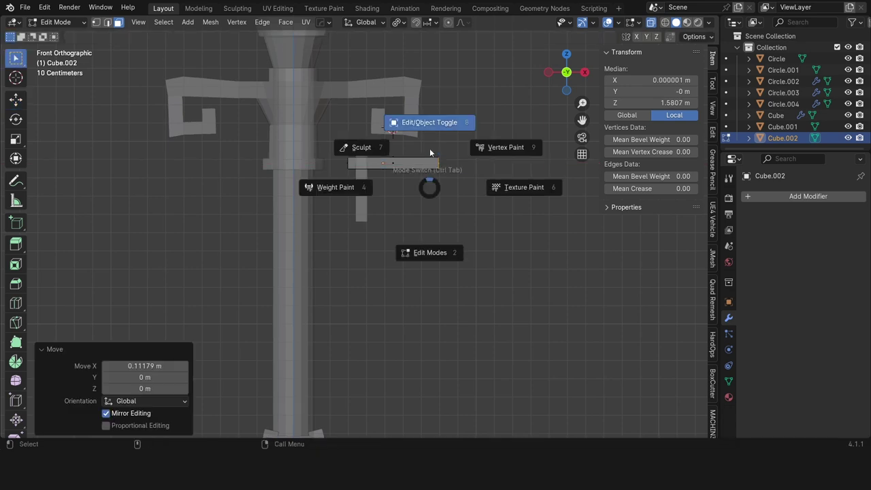
click(430, 153)
key(ctrl+alt+x)
click(486, 142)
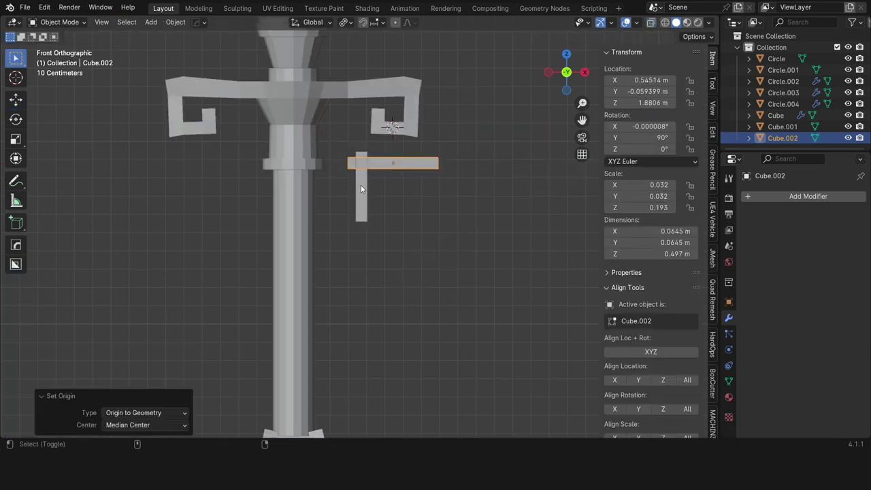
Mirror the post across the bar to its other end with HardOps.
shift+click(362, 194)
key(q)
click(411, 169)
middle_drag(320, 168, 417, 215)
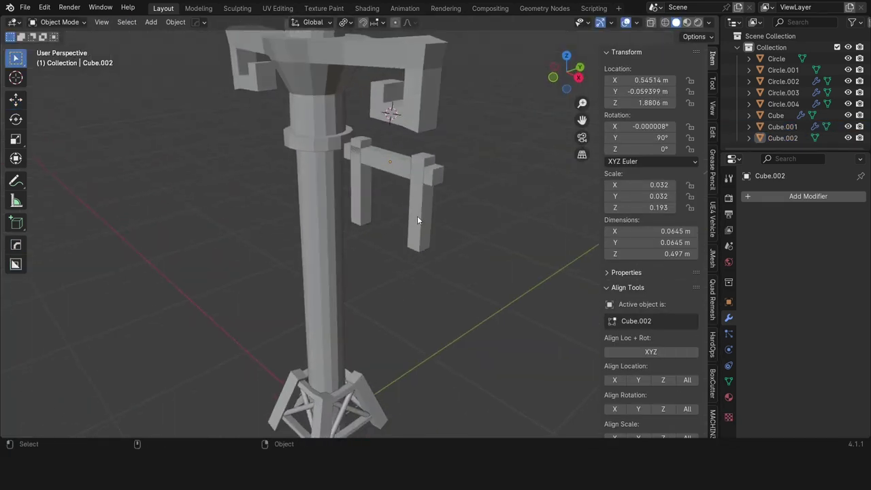
Scale the Cube.002 crossbar thinner along Y.
click(419, 212)
click(393, 170)
middle_drag(395, 171, 469, 173)
key(s)
key(x)
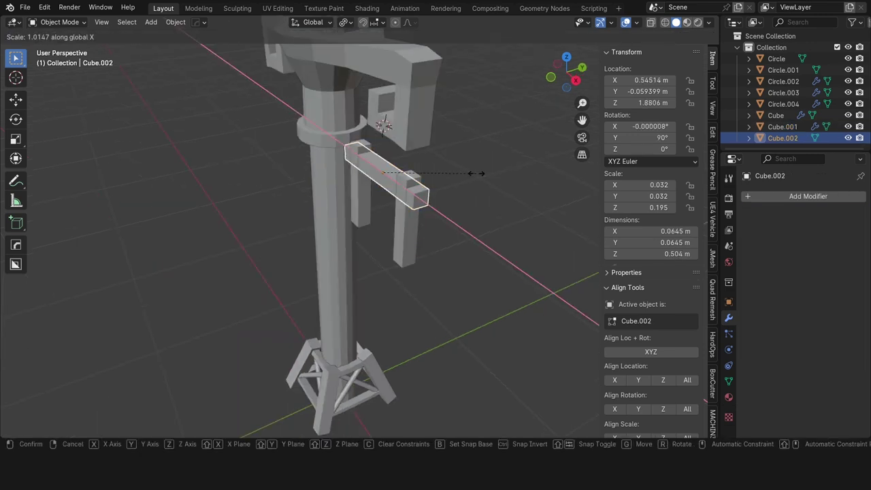
key(Escape)
key(s)
key(y)
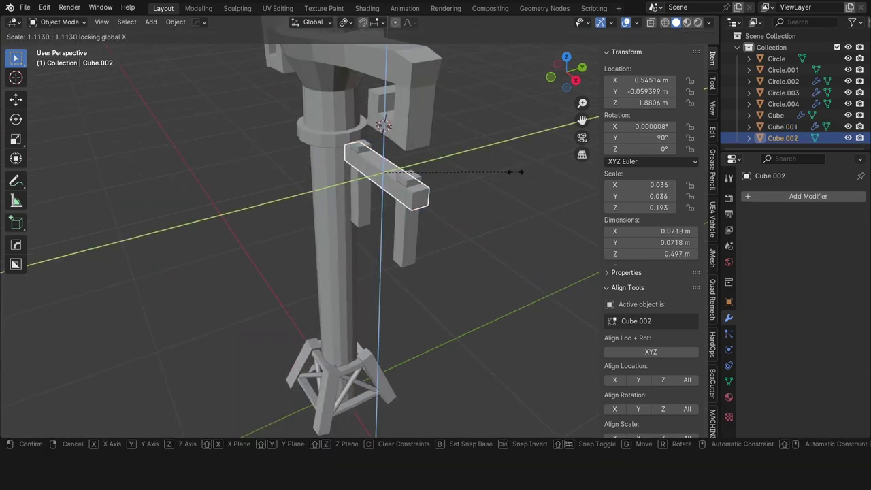
key(Escape)
key(s)
key(y)
click(455, 197)
Scale the vertical posts thinner along Y.
middle_drag(455, 197, 367, 225)
click(367, 225)
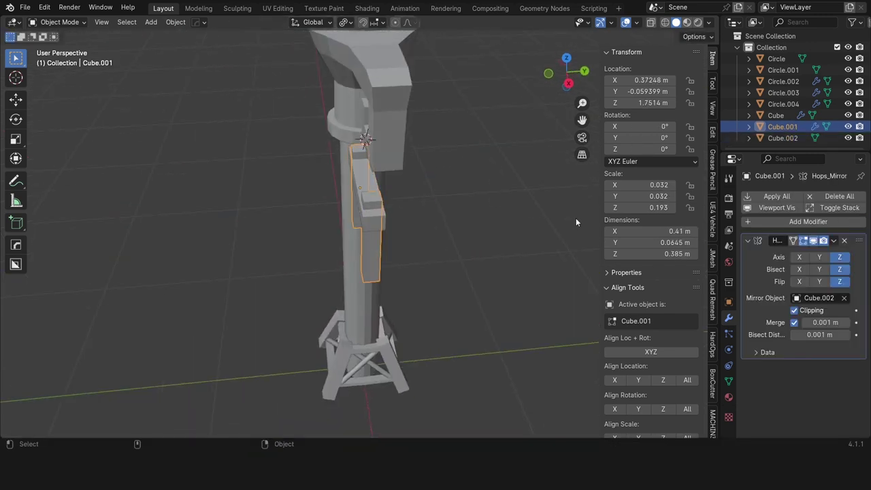
key(s)
key(y)
click(563, 220)
middle_drag(562, 220, 481, 203)
key(KP_1)
scroll(470, 159, up, 2)
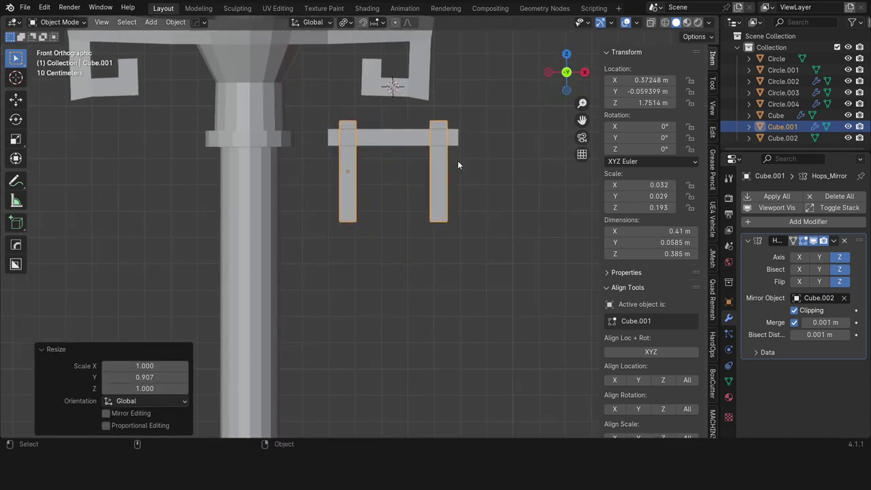
HardOps-mirror the crossbar across the posts to create a matching bottom crossbar.
click(458, 161)
shift+click(352, 192)
key(q)
click(425, 159)
click(502, 160)
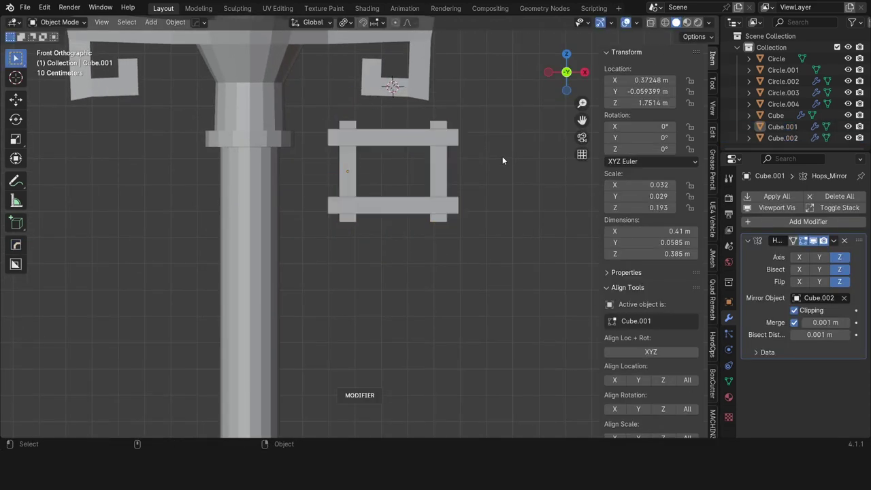
Shorten the crossbars by trimming their end vertices, recentring the origin, and scaling along X.
click(443, 169)
click(410, 143)
key(s)
key(x)
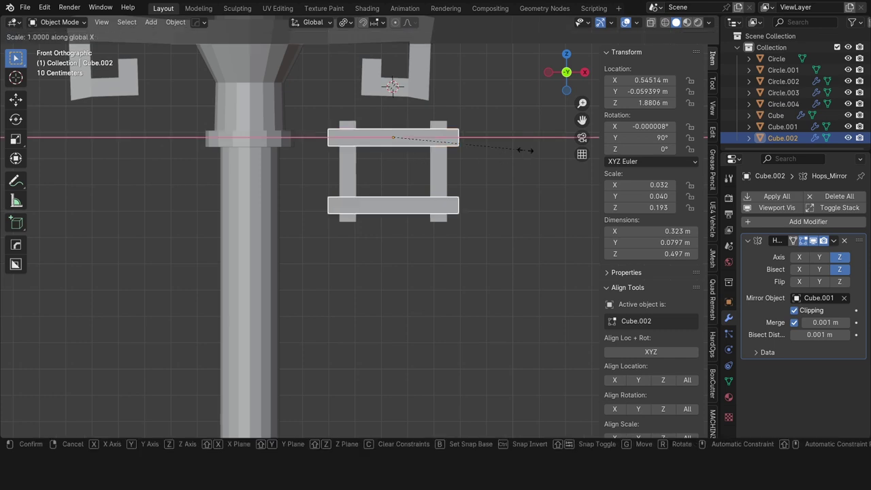
click(515, 151)
key(Tab)
drag(480, 139, 476, 139)
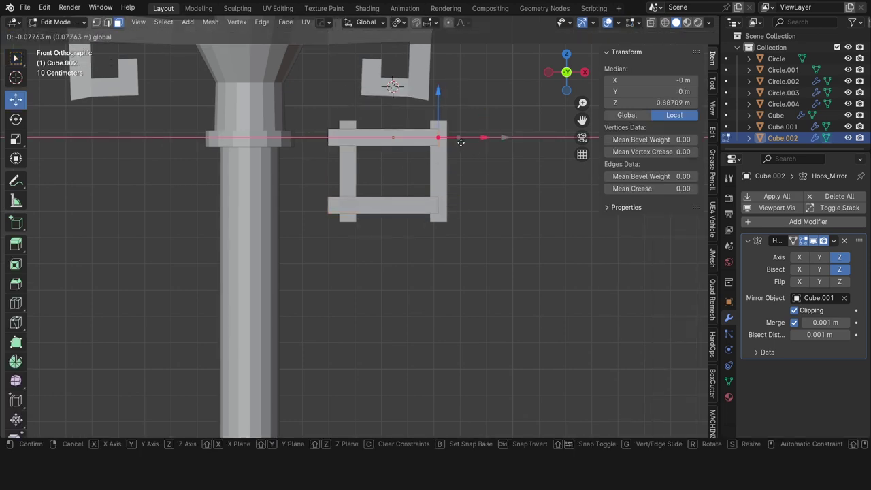
click(460, 141)
click(473, 142)
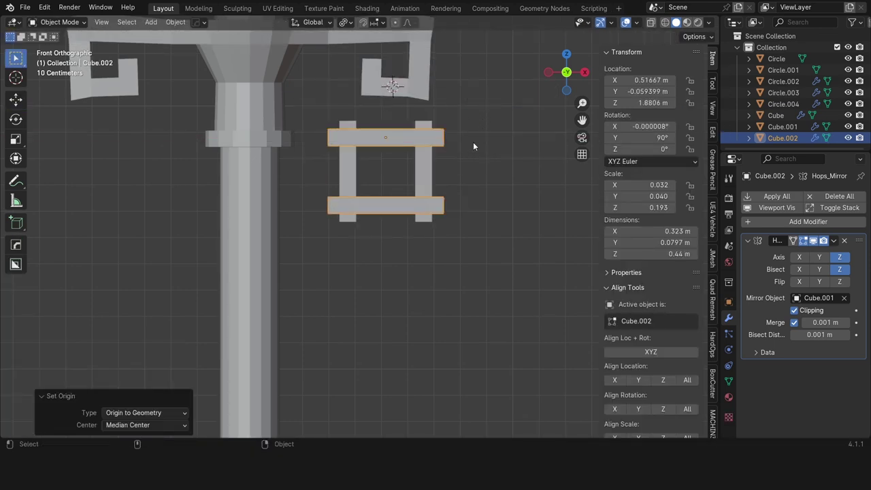
key(s)
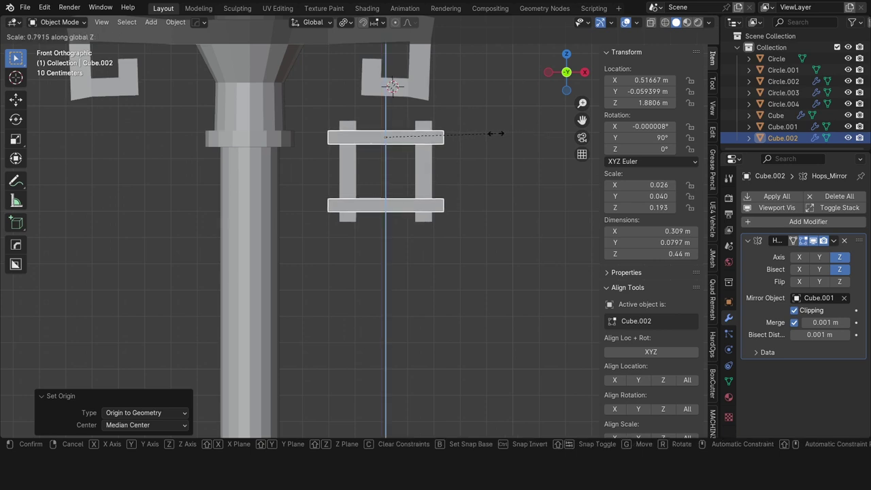
click(495, 133)
Scale the Cube.001 posts inward along X by 0.827 to tighten the frame.
click(334, 160)
key(s)
key(x)
click(470, 144)
middle_drag(469, 144, 550, 124)
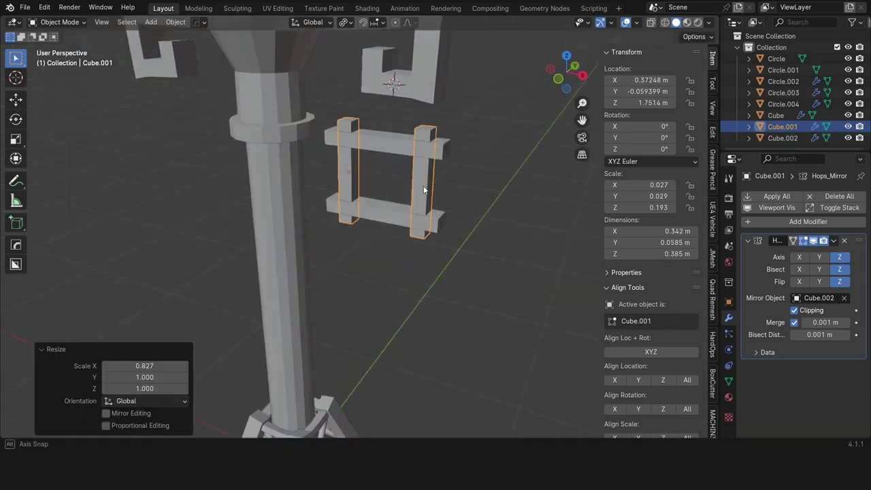
key(KP_1)
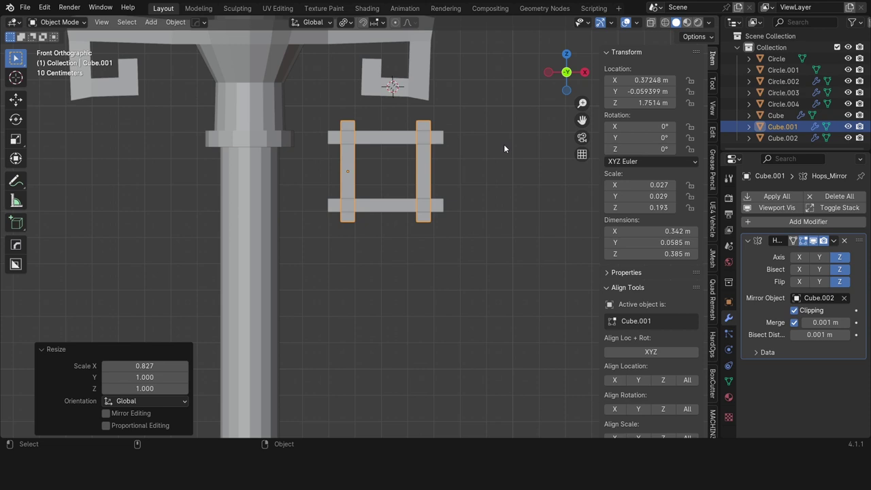
Select the posts and crossbars together and isolate the frame in local view.
middle_drag(505, 144, 431, 202)
shift+click(431, 201)
key(KP_Divide)
In Top view, duplicate the side frame and move the copy 0.3258 m along Y.
middle_drag(480, 141, 437, 204)
key(grave)
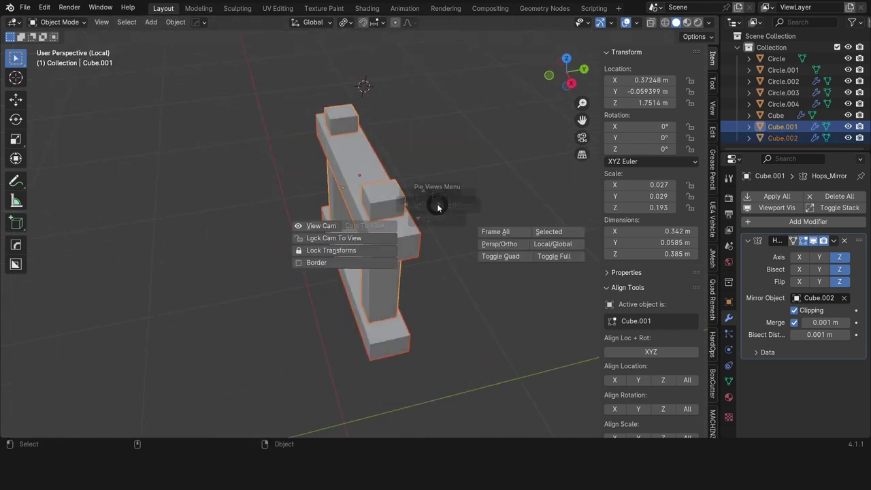
key(KP_7)
key(shift+d)
key(y)
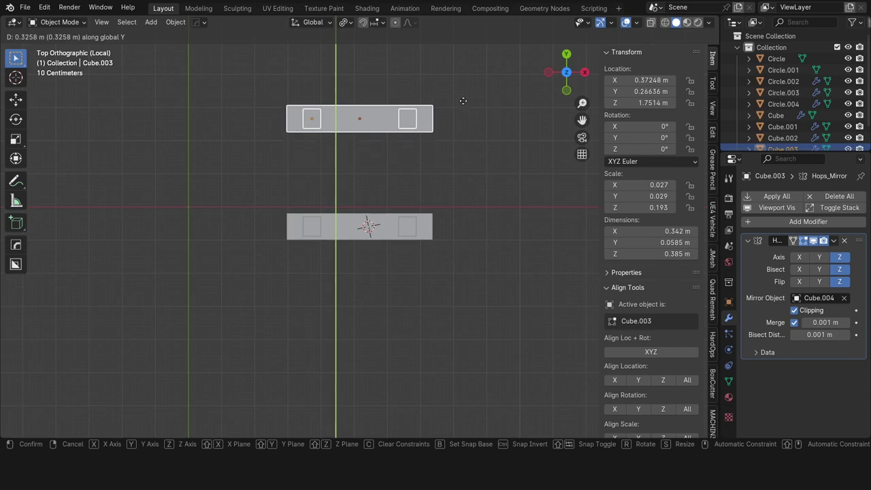
click(463, 101)
Restore the full lamp and move both frames along Y to centre them on the arm.
middle_drag(463, 100, 411, 135)
key(KP_Divide)
key(KP_1)
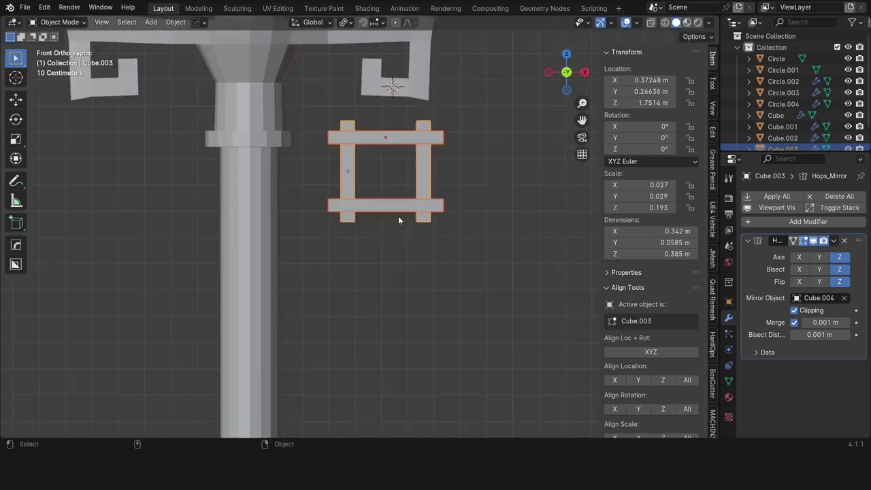
middle_drag(399, 216, 449, 156)
key(KP_7)
key(g)
key(y)
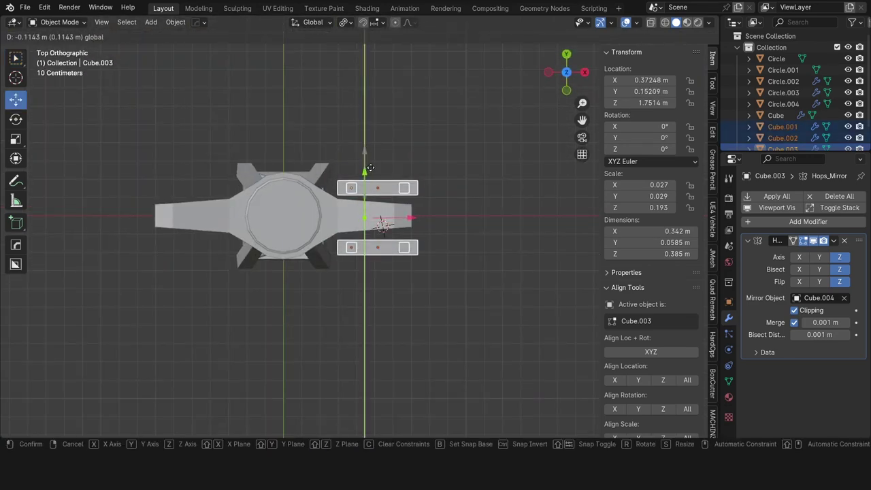
click(370, 167)
Shift both frames 0.075 m along X so they sit under the hook.
middle_drag(446, 208, 476, 170)
click(565, 107)
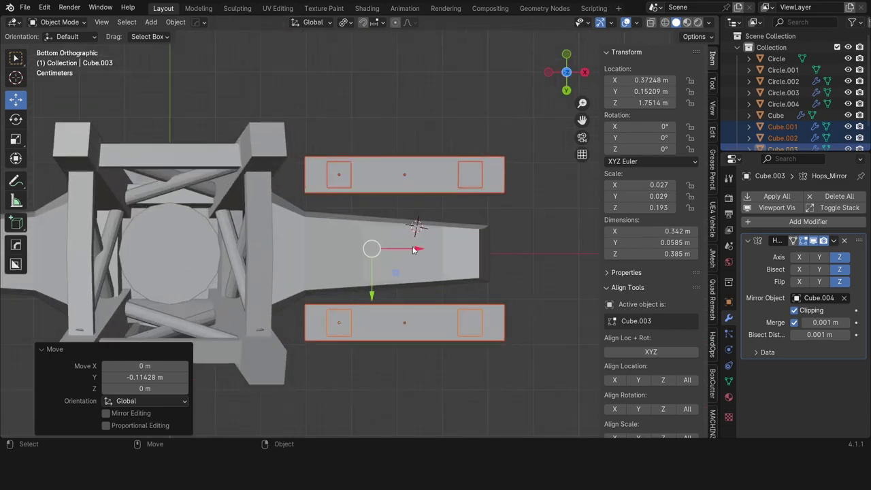
drag(414, 251, 451, 249)
middle_drag(452, 249, 461, 258)
key(KP_1)
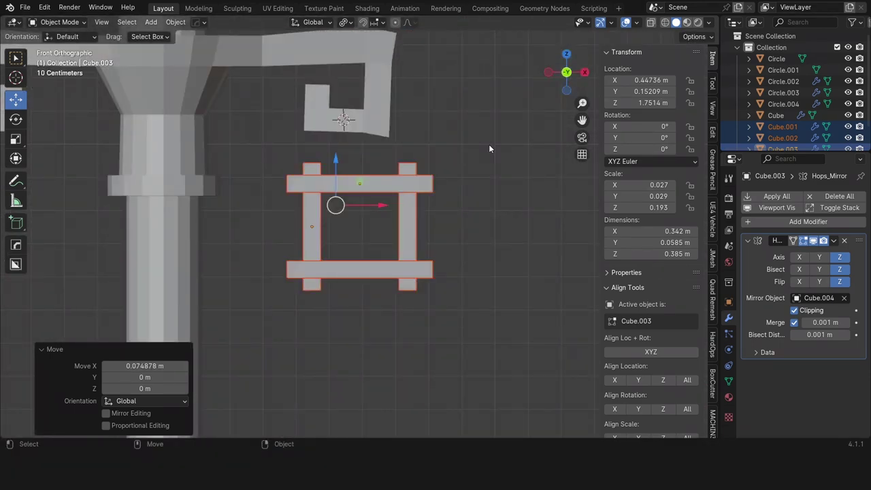
click(331, 179)
middle_drag(331, 178, 357, 195)
Raise the top face of the Cube.001 posts to lengthen them slightly.
key(Tab)
click(297, 185)
key(g)
click(295, 154)
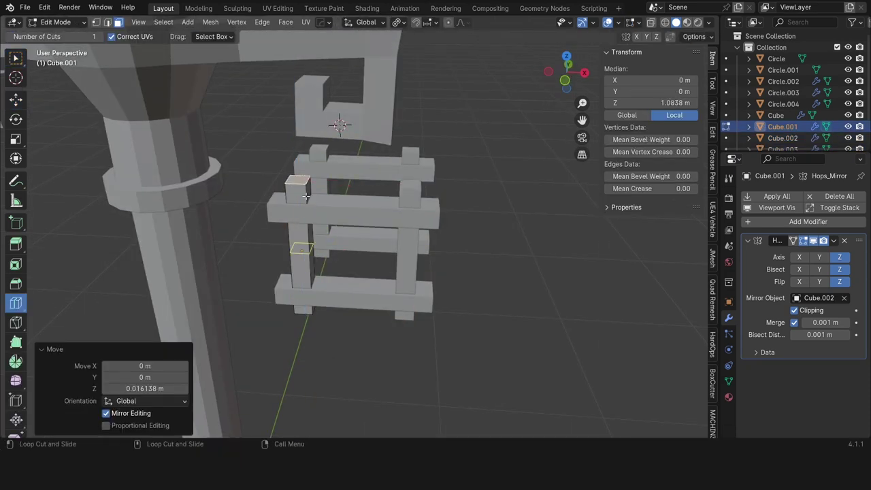
key(alt+a)
Add a loop cut near the post ends and scale those end sections up 1.089 into caps.
click(426, 170)
middle_drag(425, 170, 340, 117)
click(311, 273)
click(311, 272)
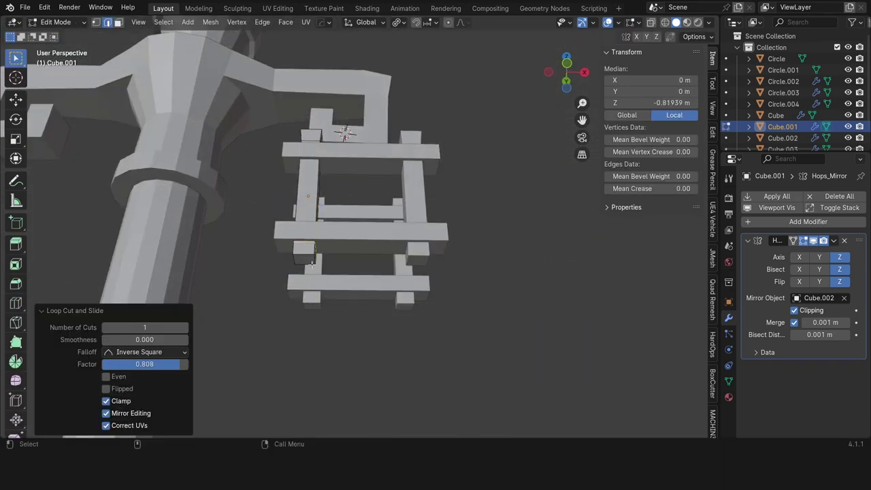
key(s)
click(399, 254)
mouse_move(399, 254)
middle_down()
mouse_move(341, 116)
mouse_move(349, 257)
middle_up()
key(Tab)
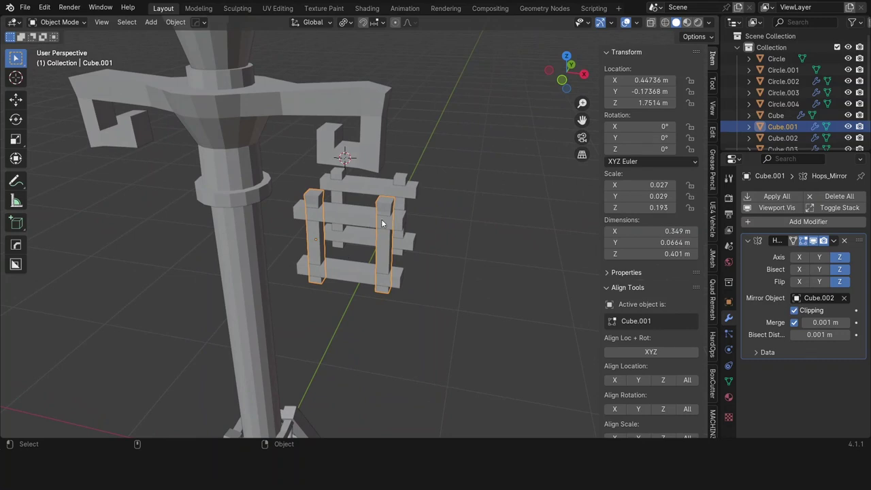
Isolate the lantern, turn the copied crossbar 90°, and thin it into a slat (X scale 0.625).
key(KP_Divide)
key(KP_7)
click(361, 274)
text(r)
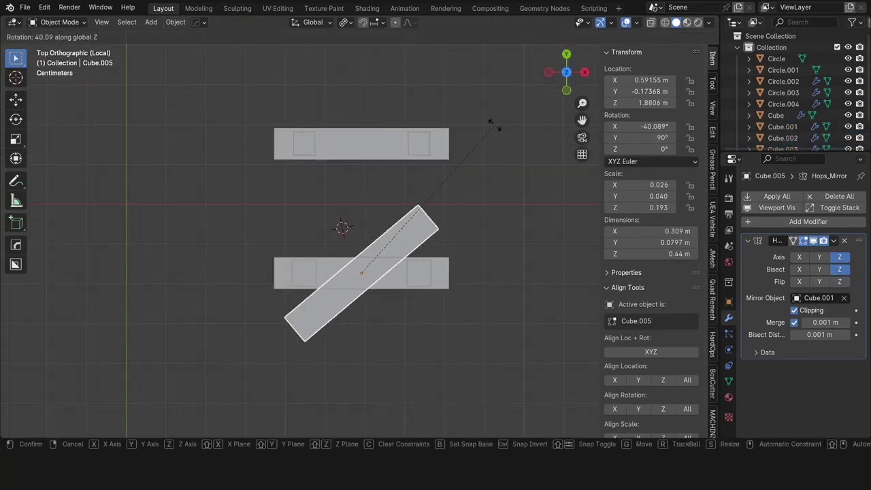
text(90)
key(Return)
middle_drag(490, 78, 465, 116)
text(sx)
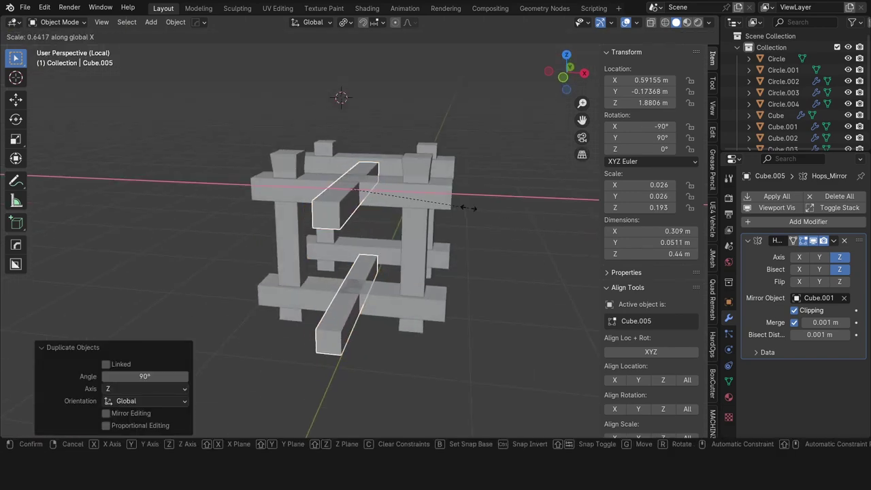
text(.625)
key(Return)
key(s)
click(428, 203)
Move the slat to the frame's left edge and shorten it along Y.
key(KP_7)
key(g)
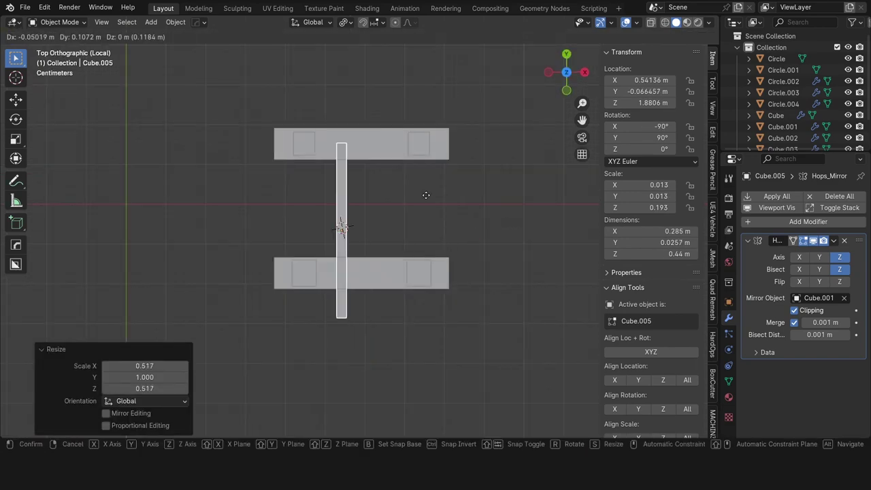
click(389, 182)
key(s)
key(y)
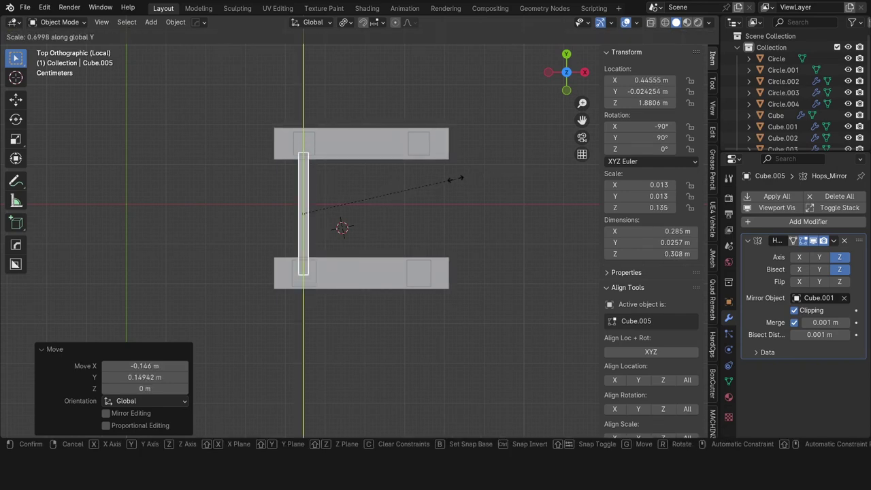
click(455, 179)
Apply the slat's scale and rotation, then nudge it slightly along X.
key(ctrl+a)
click(373, 178)
key(ctrl+a)
click(387, 177)
mouse_move(387, 177)
middle_down()
mouse_move(354, 135)
mouse_move(370, 144)
middle_up()
key(g)
key(x)
click(371, 144)
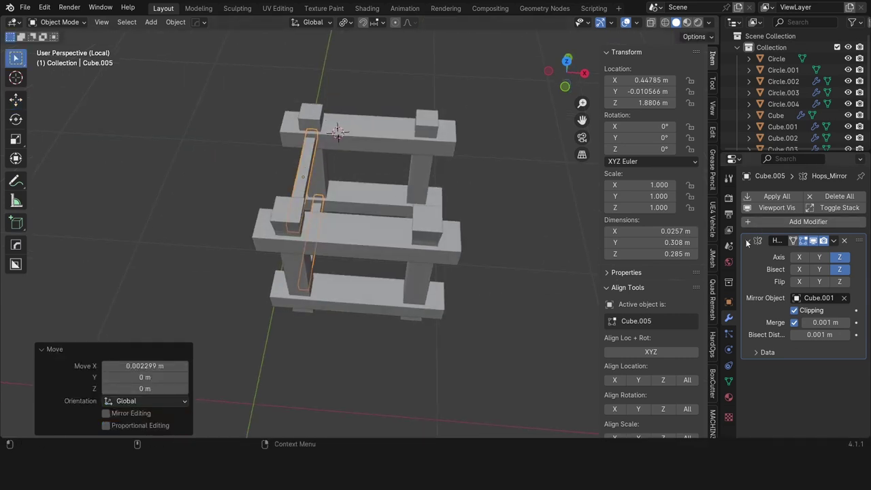
Add an Array modifier to the slat and tighten the copies to a 2.810 offset.
click(809, 222)
click(640, 233)
click(748, 240)
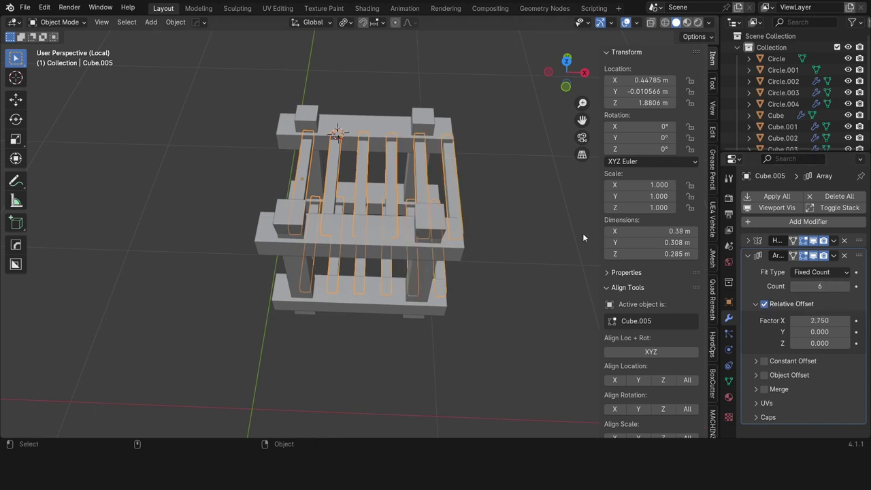
drag(820, 321, 798, 321)
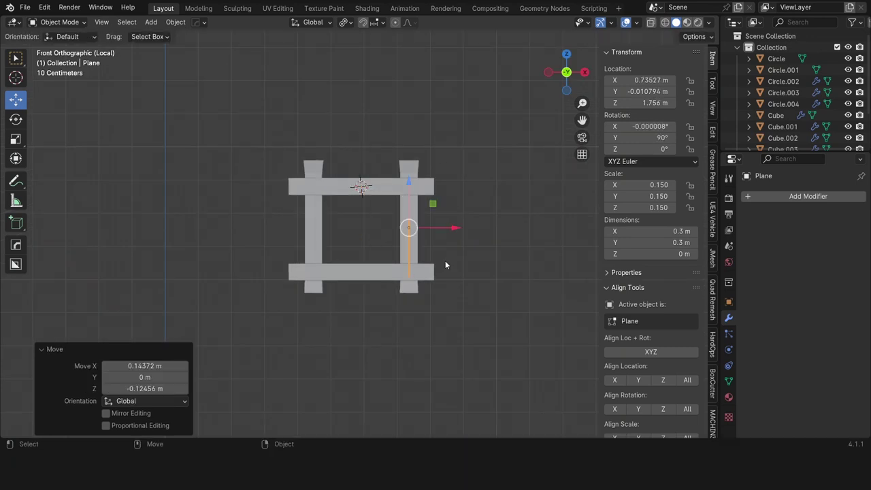
Shrink the plane and stretch it along Y and Z to fill the side frame.
middle_drag(446, 265, 490, 238)
key(s)
click(496, 233)
key(KP_3)
key(s)
key(y)
click(538, 188)
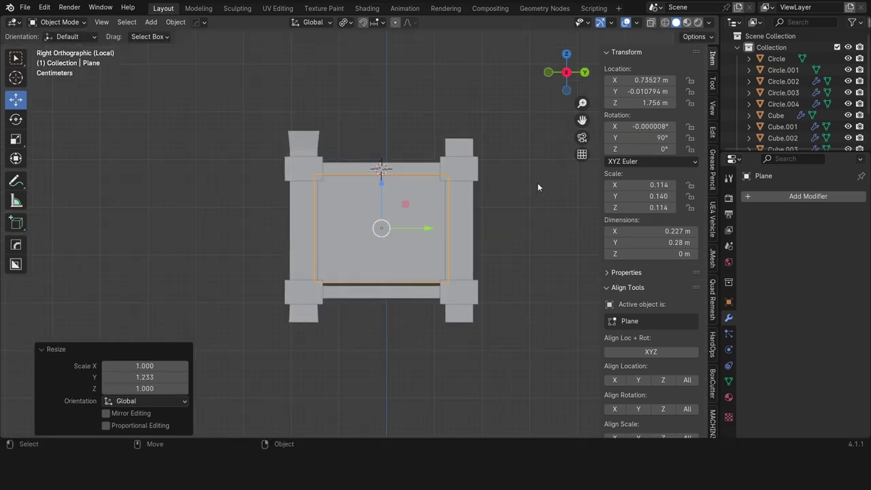
scroll(538, 187, up, 3)
key(s)
key(z)
click(396, 188)
key(s)
key(Escape)
Shift the panel along X, apply its rotation, and mirror it across the top crossbar.
middle_drag(565, 195, 426, 234)
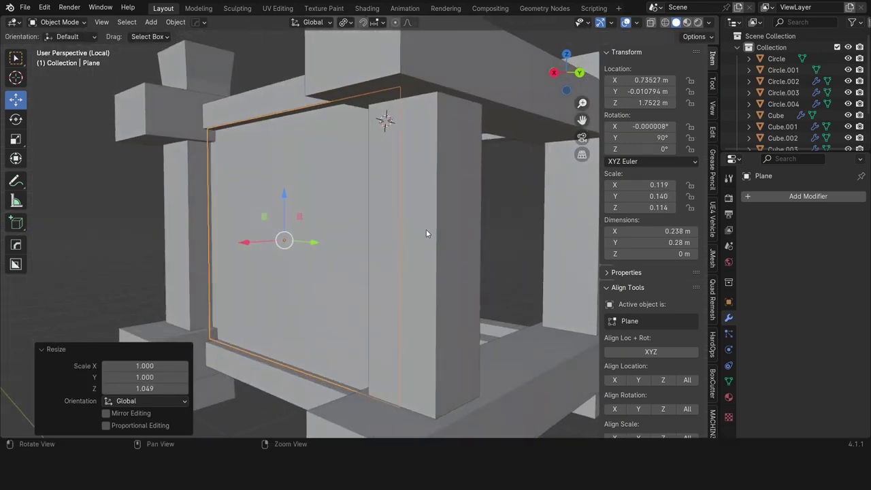
key(g)
key(x)
click(322, 265)
key(ctrl+a)
click(366, 211)
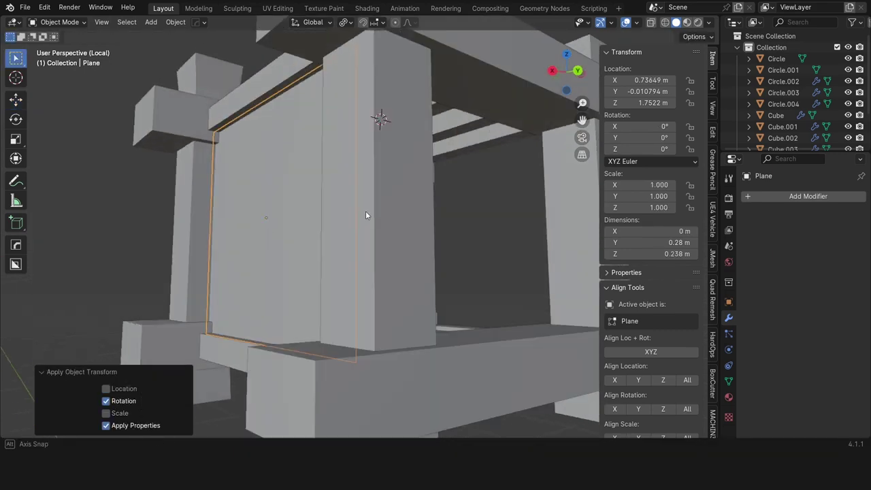
mouse_move(366, 211)
middle_down()
mouse_move(301, 239)
mouse_move(504, 255)
mouse_move(423, 251)
mouse_move(401, 266)
middle_up()
click(369, 202)
key(alt+x)
click(423, 194)
Duplicate the plane in place, rotate the copy, and remove its mirror modifier.
click(402, 271)
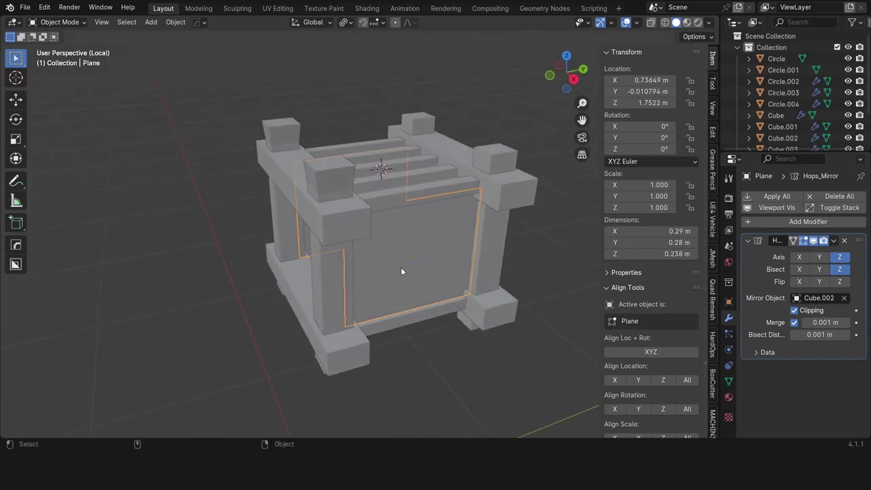
key(KP_7)
key(shift+d)
right_click(505, 212)
key(r)
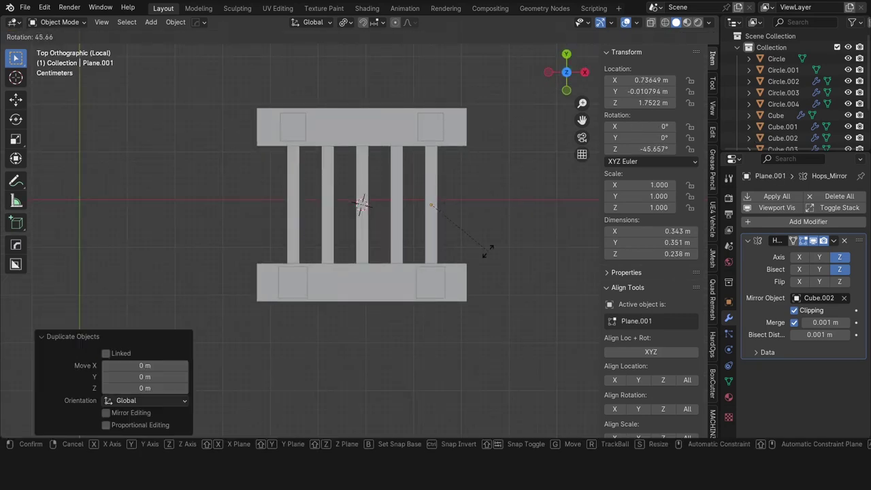
click(487, 250)
key(g)
click(428, 253)
Slide the copy into the front frame and widen it along X to 1.132.
key(KP_1)
drag(480, 228, 491, 229)
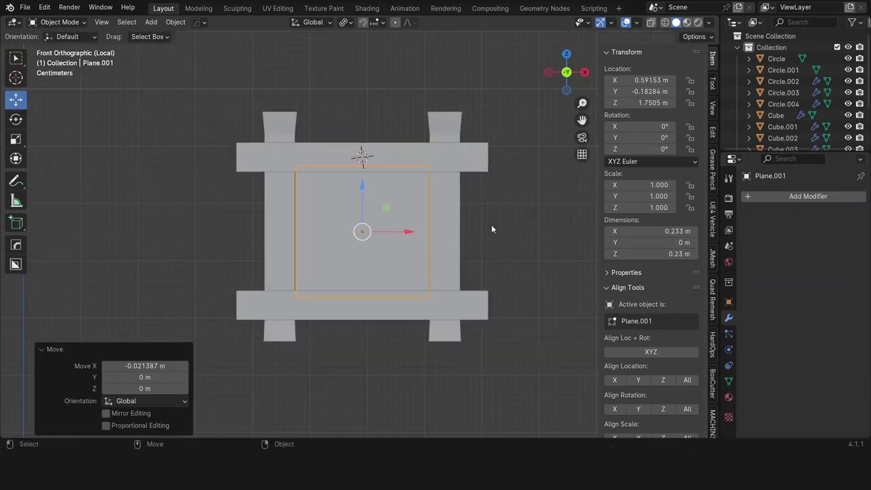
key(s)
key(x)
click(463, 223)
drag(408, 233, 406, 232)
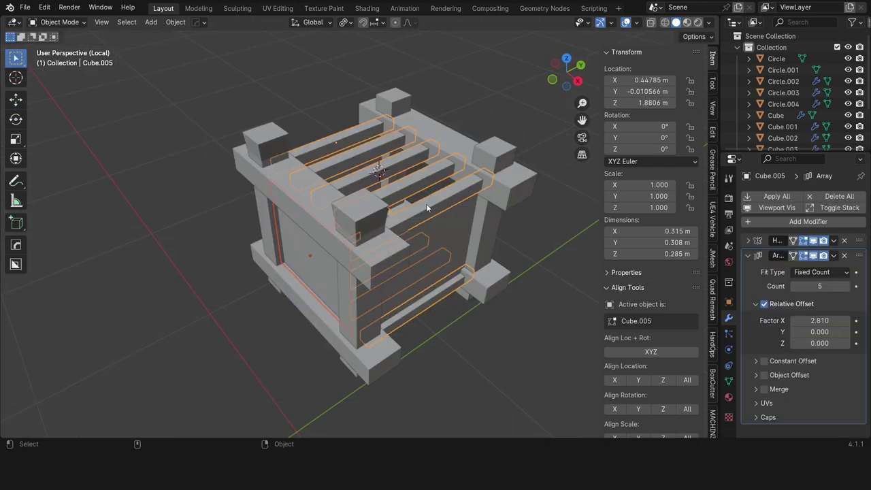
Exit local view and save lampost.blend.
key(q)
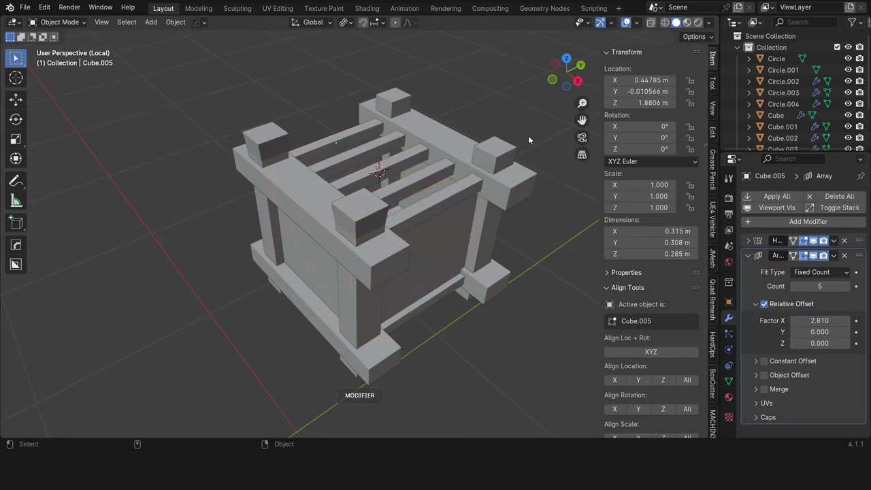
scroll(442, 221, down, 3)
key(KP_Divide)
middle_drag(469, 236, 491, 201)
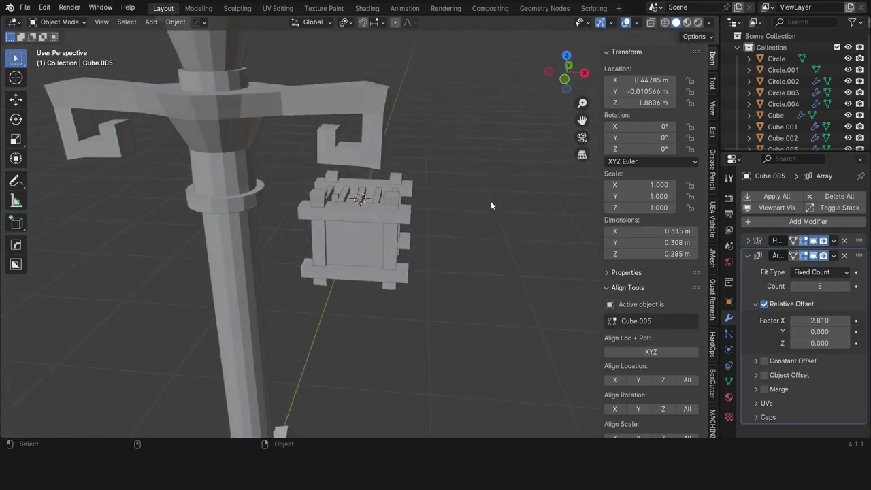
key(ctrl+s)
scroll(476, 177, down, 3)
key(KP_1)
scroll(435, 198, up, 2)
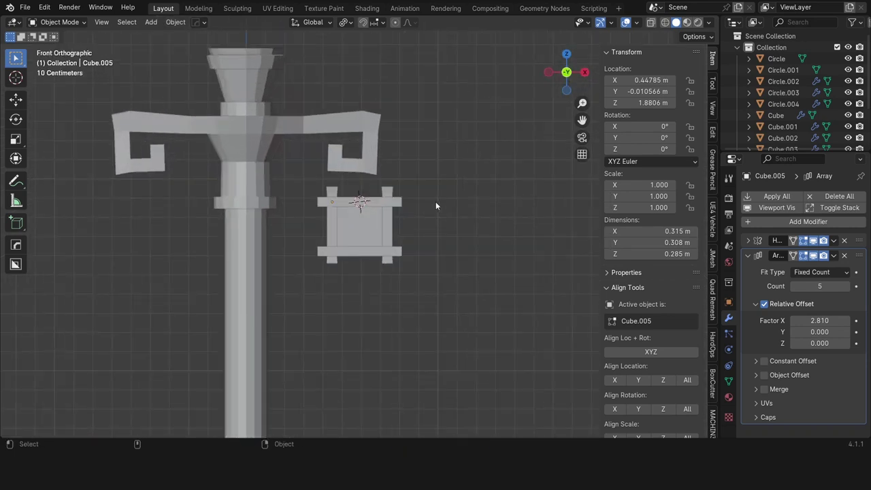
Box-select the lantern box parts and lower them slightly beneath the right arm.
click(747, 256)
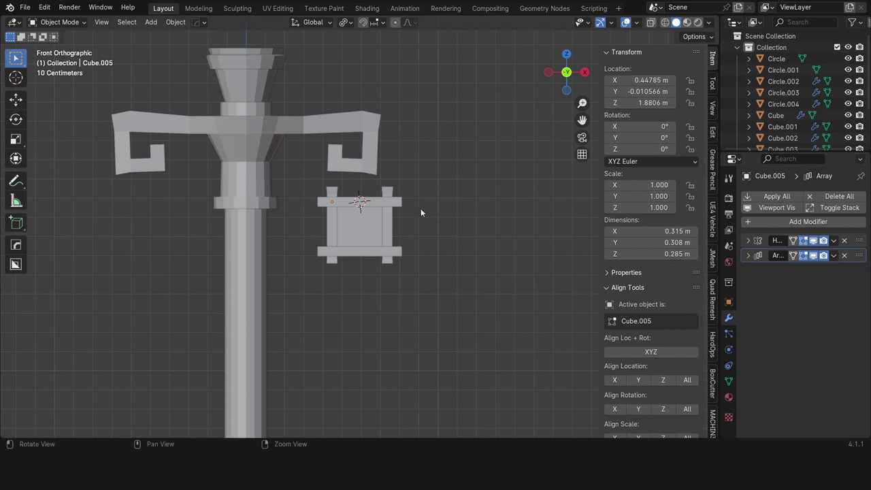
middle_drag(421, 209, 351, 271)
key(KP_1)
drag(304, 294, 470, 180)
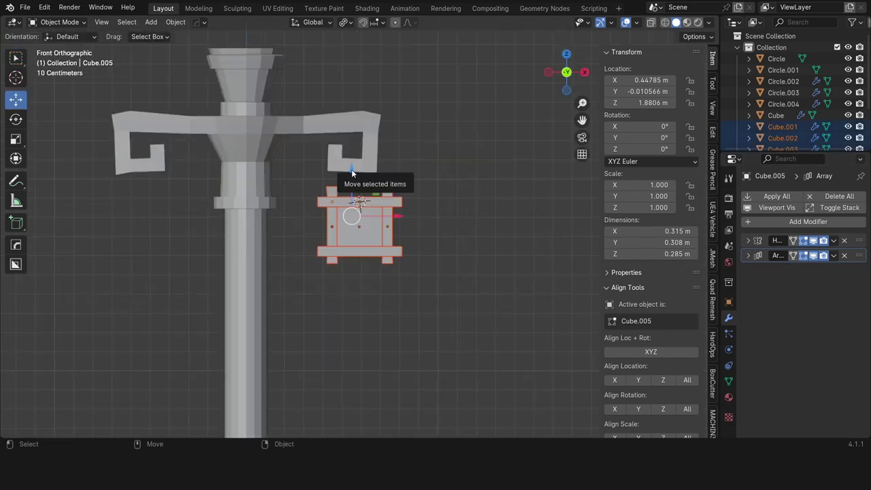
mouse_move(352, 173)
mouse_down()
mouse_move(401, 231)
mouse_move(398, 238)
mouse_up()
click(344, 22)
click(381, 50)
key(w)
click(417, 154)
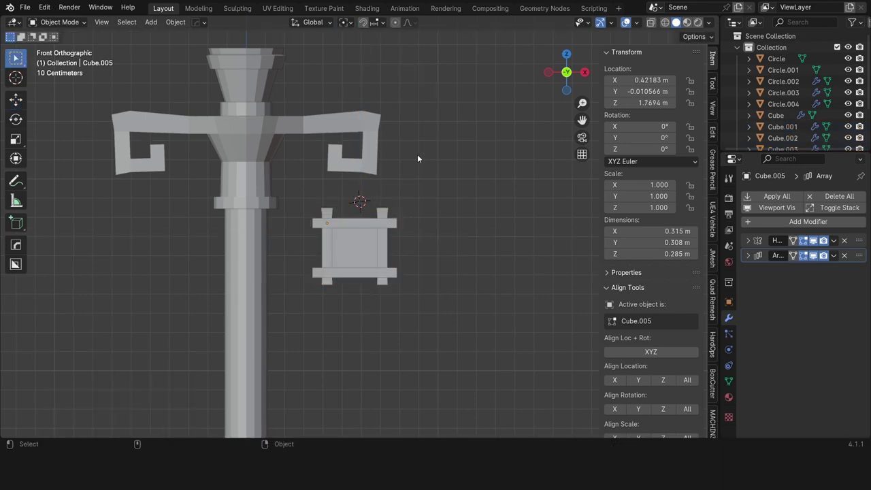
Place the 3D cursor at the right scroll arm's hook.
scroll(371, 162, up, 1)
key(shift+space)
key(space)
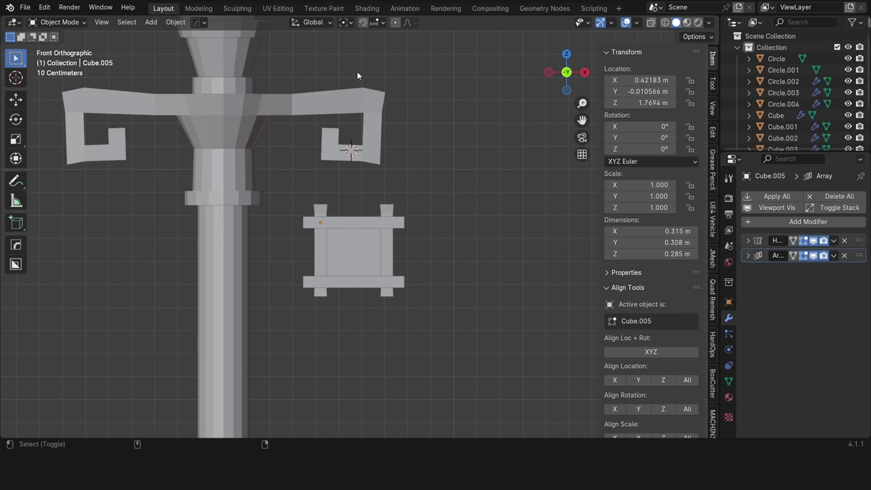
key(shift+a)
Add a 16-segment torus at the hook and shrink it to a small ring.
click(423, 162)
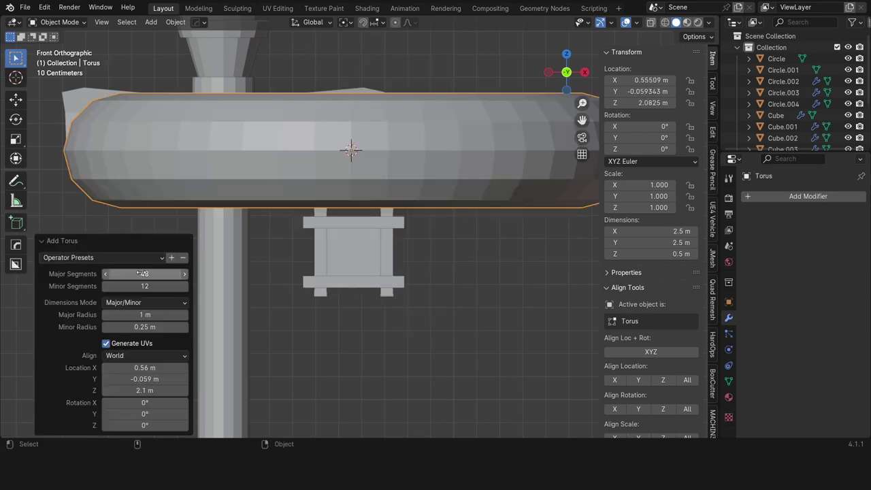
mouse_move(144, 274)
mouse_down()
mouse_move(116, 273)
mouse_move(125, 286)
mouse_move(212, 264)
mouse_up()
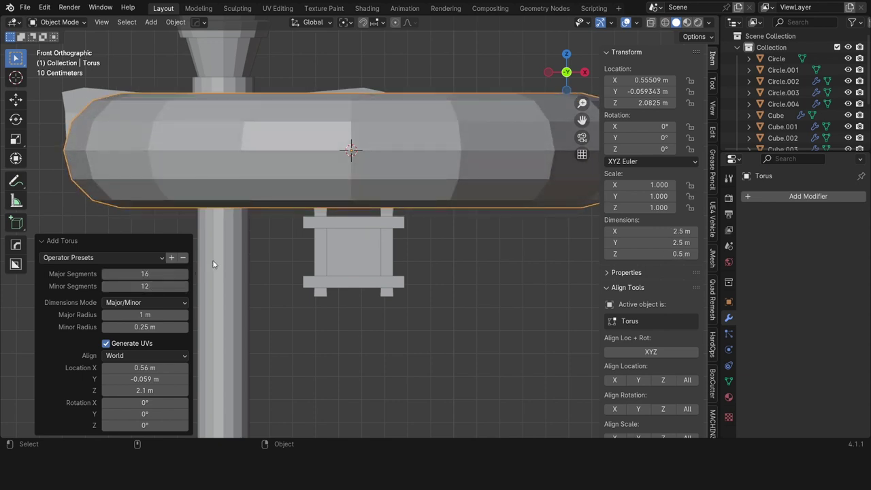
mouse_move(144, 314)
mouse_down()
mouse_move(102, 314)
mouse_move(116, 327)
mouse_up()
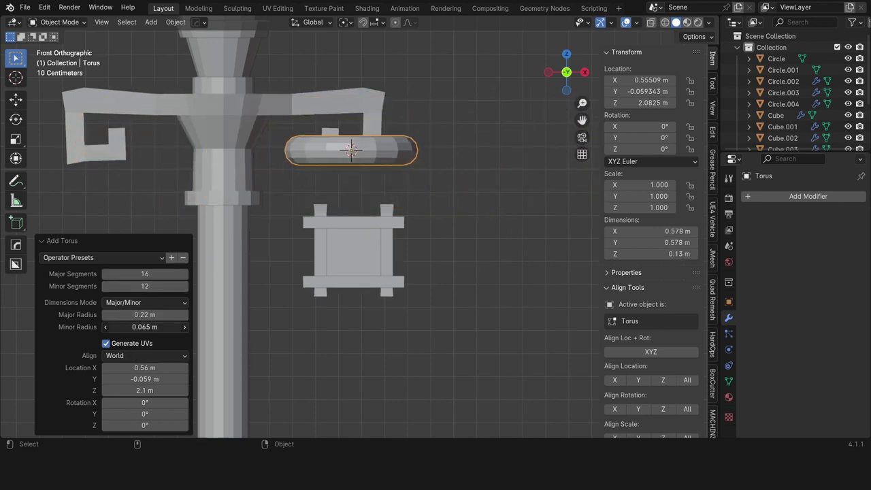
key(s)
click(446, 122)
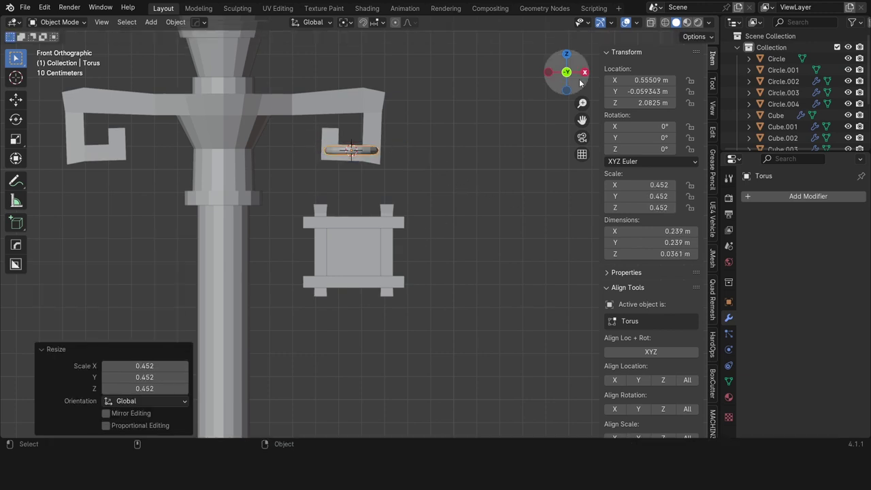
Stand the ring upright and turn it 90° around Z.
click(585, 71)
key(r)
key(Return)
mouse_move(426, 242)
middle_down()
mouse_move(409, 234)
mouse_move(519, 183)
middle_up()
text(rz90)
key(Return)
Lower the ring into the hook and shift it along Y.
click(550, 74)
key(g)
key(z)
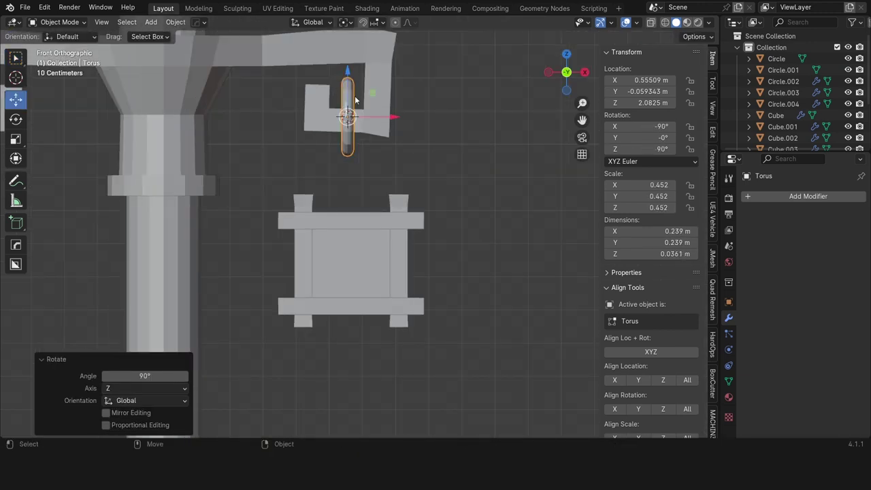
click(409, 156)
mouse_move(409, 156)
middle_down()
mouse_move(426, 164)
mouse_move(446, 196)
middle_up()
key(g)
key(y)
click(402, 145)
mouse_move(401, 146)
middle_down()
mouse_move(415, 158)
mouse_move(418, 184)
middle_up()
Scale the ring down to 0.421 in the right side view.
key(KP_3)
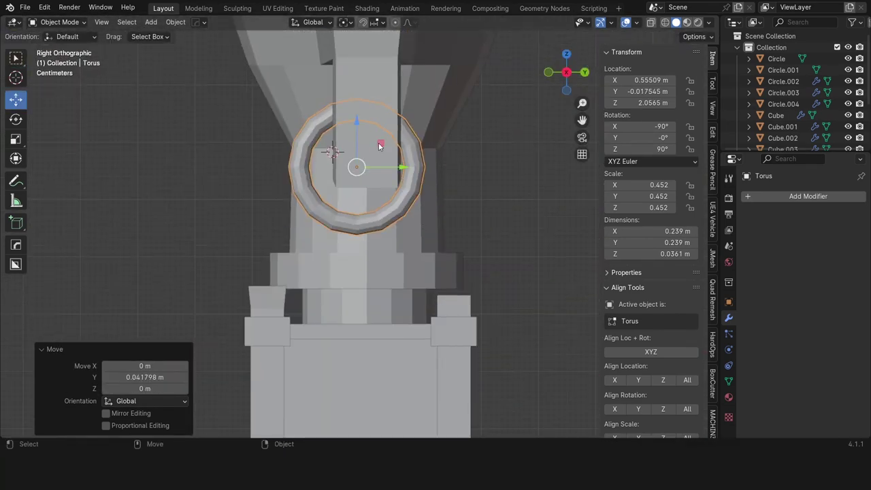
key(g)
key(y)
key(s)
click(476, 174)
Drop the ring lower inside the hook.
key(g)
key(z)
click(361, 163)
mouse_move(361, 163)
middle_down()
mouse_move(343, 227)
mouse_move(337, 163)
mouse_move(460, 157)
mouse_move(406, 208)
mouse_move(408, 230)
mouse_move(529, 132)
middle_up()
key(g)
key(z)
click(352, 157)
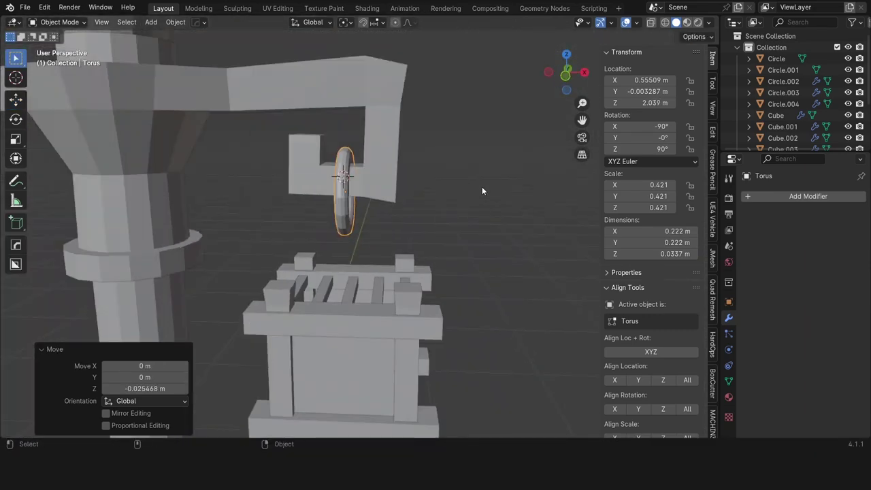
Fine-tune the ring's height in the hook and duplicate it as a second link.
click(564, 93)
key(s)
click(496, 156)
middle_drag(496, 156, 432, 146)
key(g)
key(z)
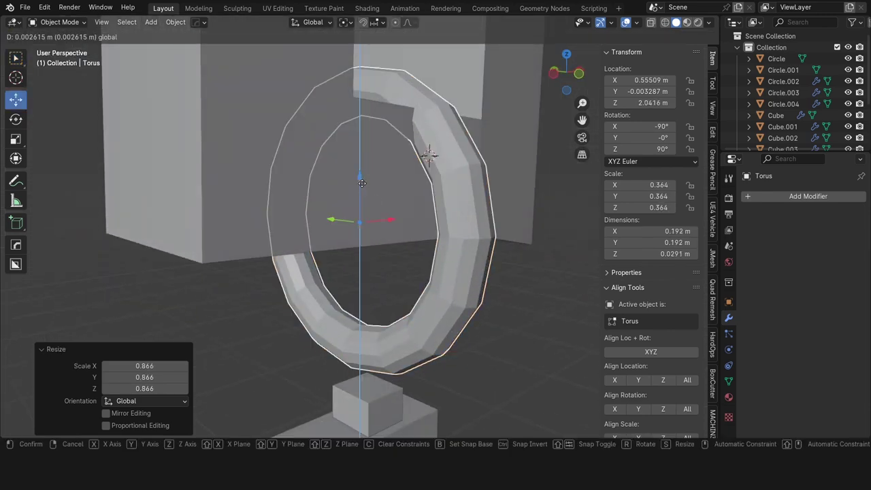
click(429, 154)
click(559, 95)
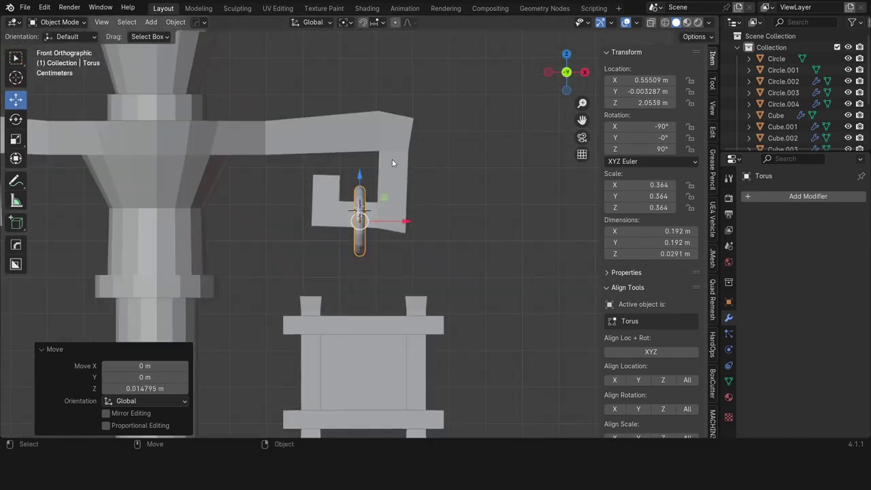
key(shift+d)
Finish turning the second ring 90° on Z, then apply scale on both tori.
text(z)
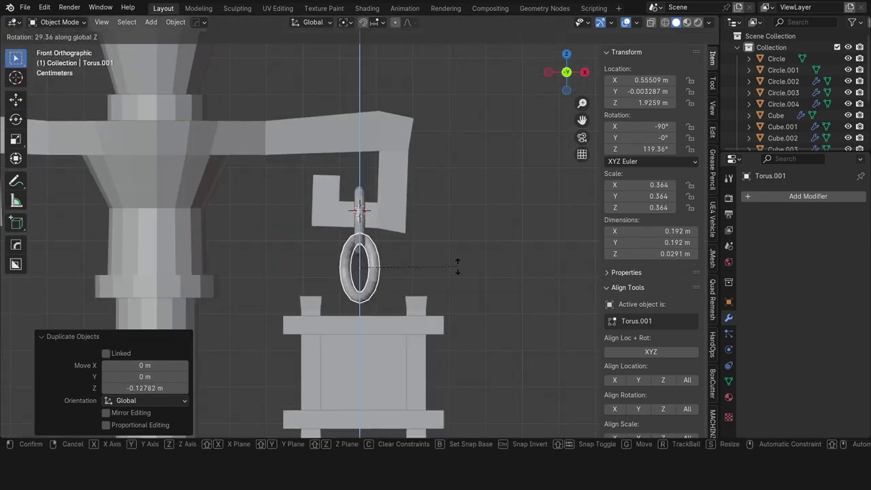
text(90)
key(Return)
key(ctrl+a)
click(359, 218)
key(ctrl+a)
click(420, 197)
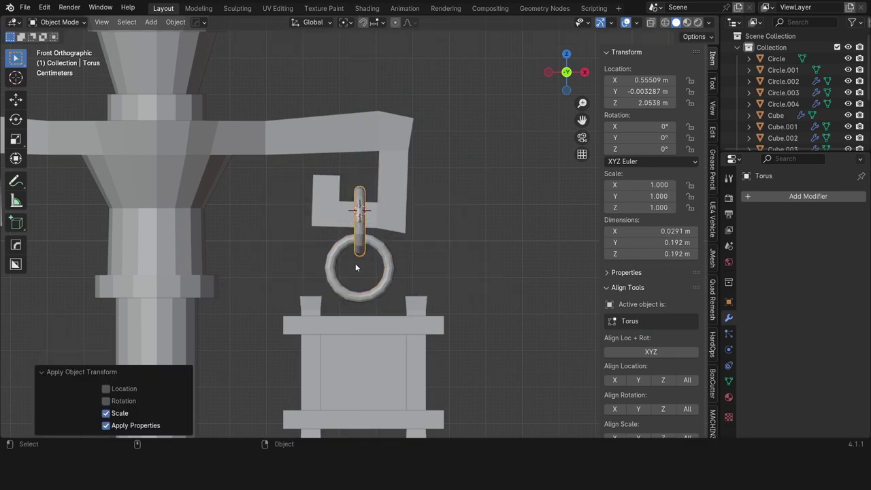
click(355, 264)
key(ctrl+a)
click(435, 242)
Scale Torus.001 to about 0.516 and move it down on Z beneath the first ring.
key(s)
key(g)
scroll(415, 262, up, 3)
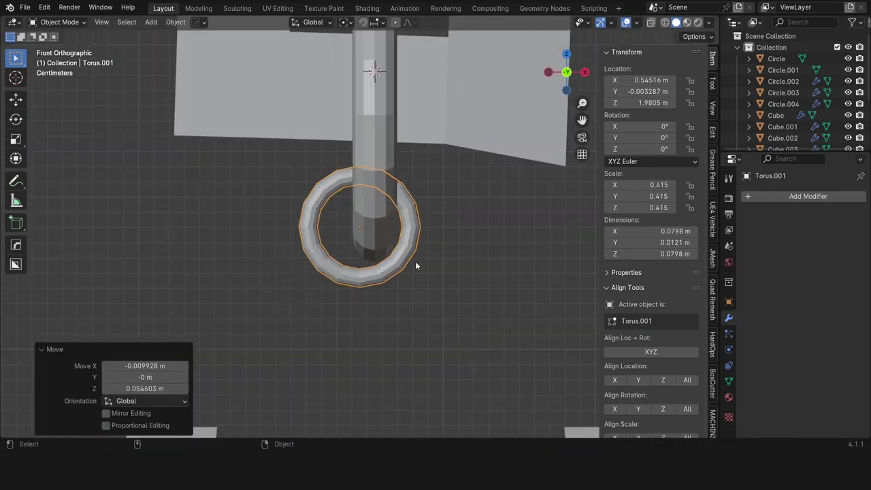
middle_drag(416, 261, 449, 218)
key(KP_1)
key(ctrl+z)
key(g)
key(z)
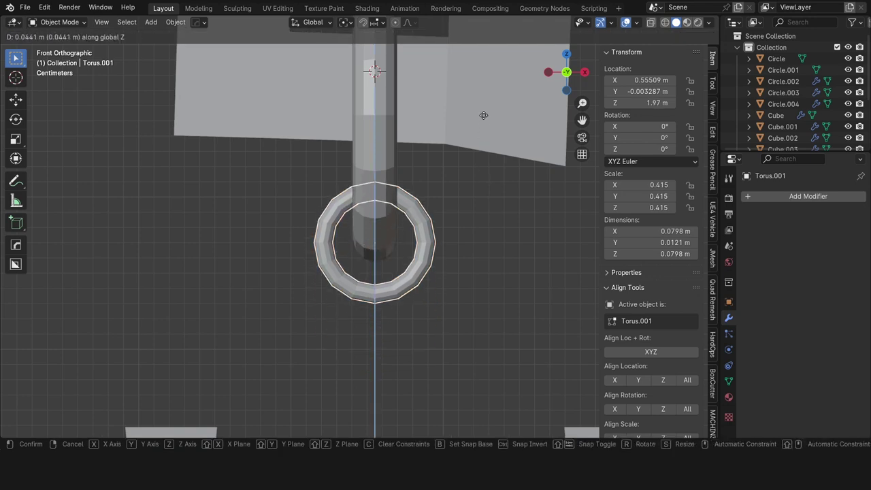
click(483, 115)
Select the lantern box parts in front view and lower them about 0.098 m.
middle_drag(524, 221, 442, 214)
scroll(447, 228, down, 3)
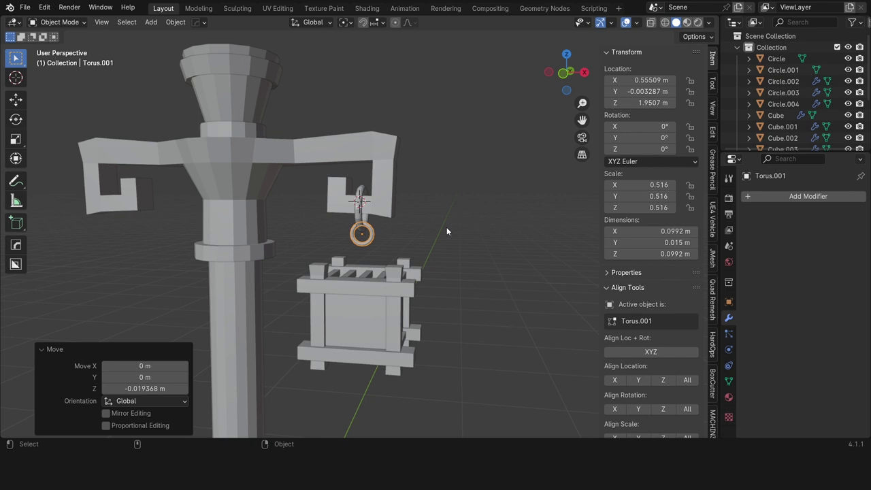
key(KP_1)
scroll(463, 239, down, 3)
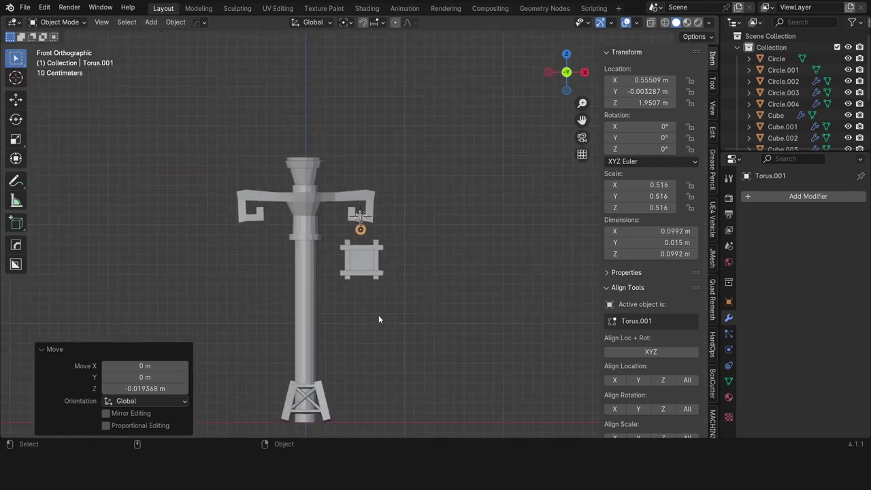
scroll(379, 315, up, 2)
drag(295, 331, 409, 238)
scroll(381, 286, up, 2)
drag(362, 221, 363, 274)
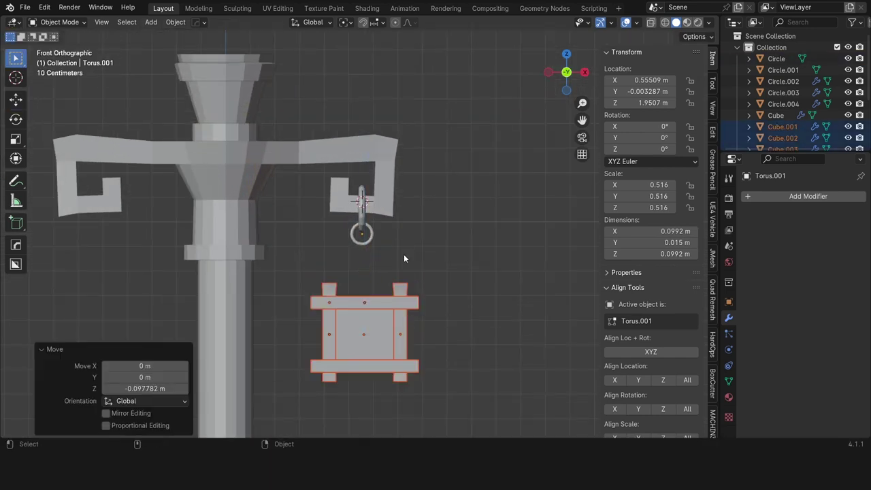
Confirm the lantern's lowered position and add a single-vertex object at the lower ring.
key(w)
click(365, 235)
key(shift+a)
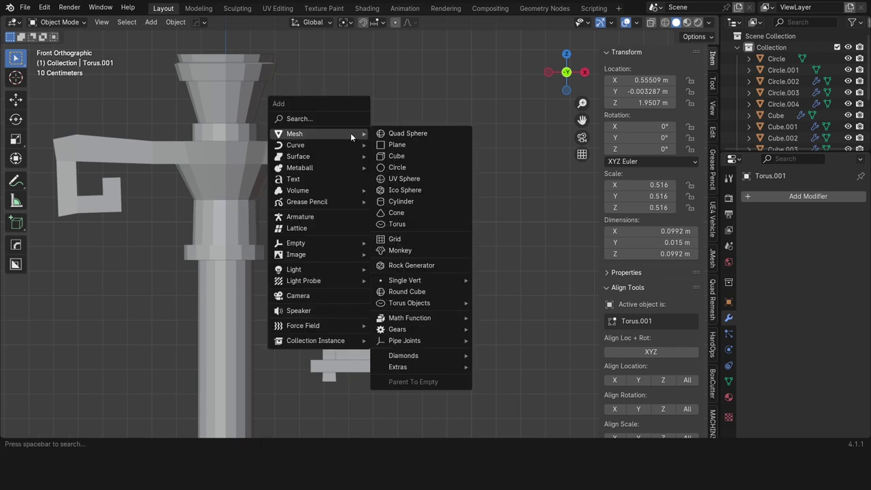
click(504, 281)
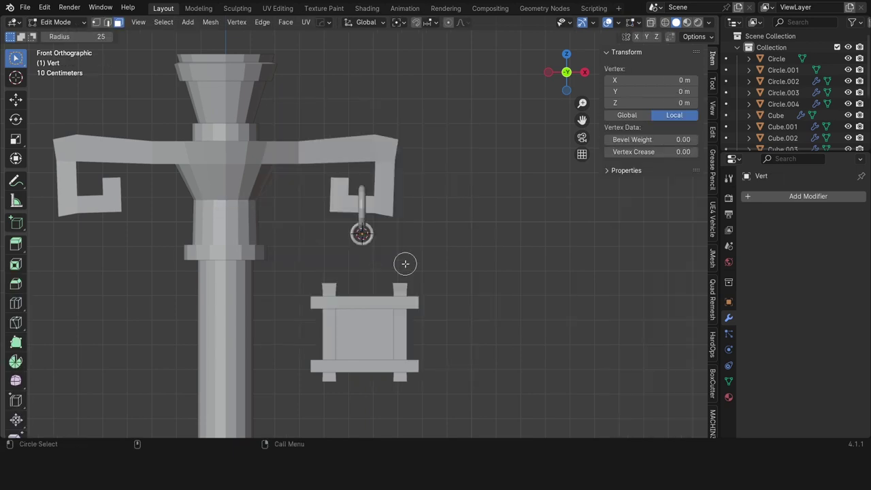
drag(412, 230, 402, 239)
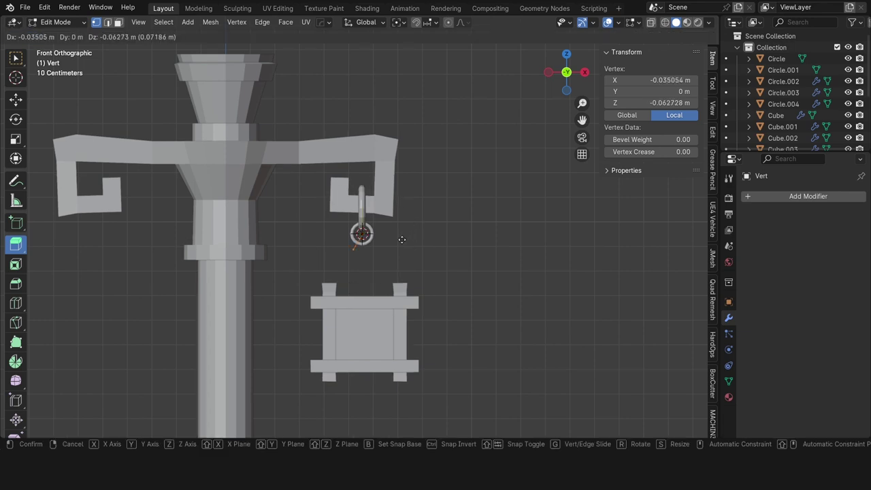
click(384, 273)
mouse_move(384, 273)
middle_down()
mouse_move(311, 312)
mouse_move(358, 228)
middle_up()
key(ctrl+z)
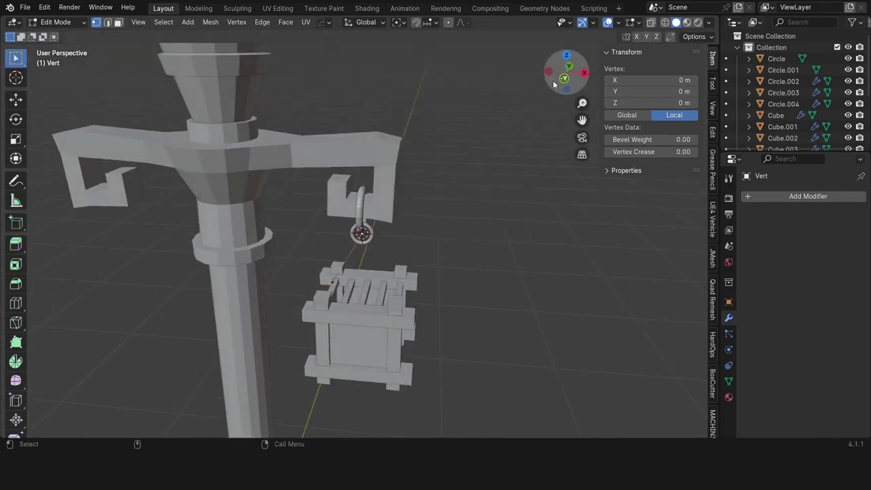
scroll(559, 83, up, 4)
In front view, extrude the wire from the ring vertex down to a lantern post.
click(563, 79)
scroll(396, 170, up, 3)
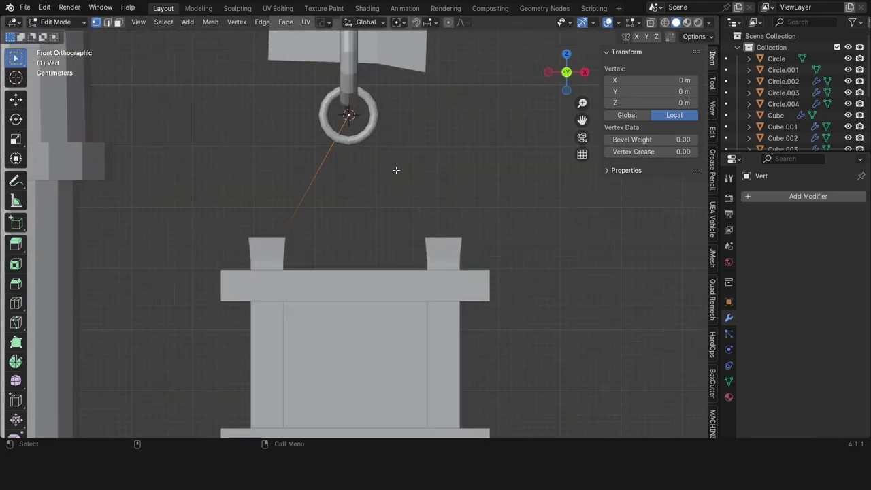
key(e)
click(414, 132)
drag(425, 133, 432, 138)
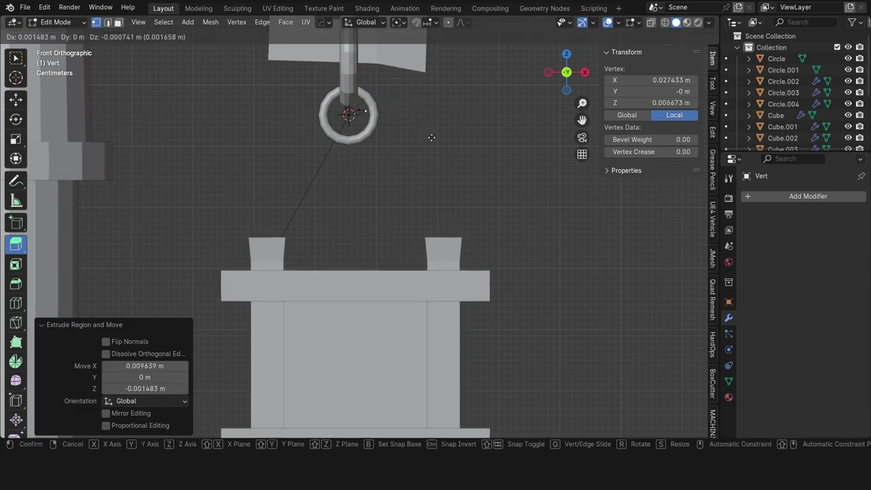
click(470, 276)
middle_drag(471, 275, 389, 194)
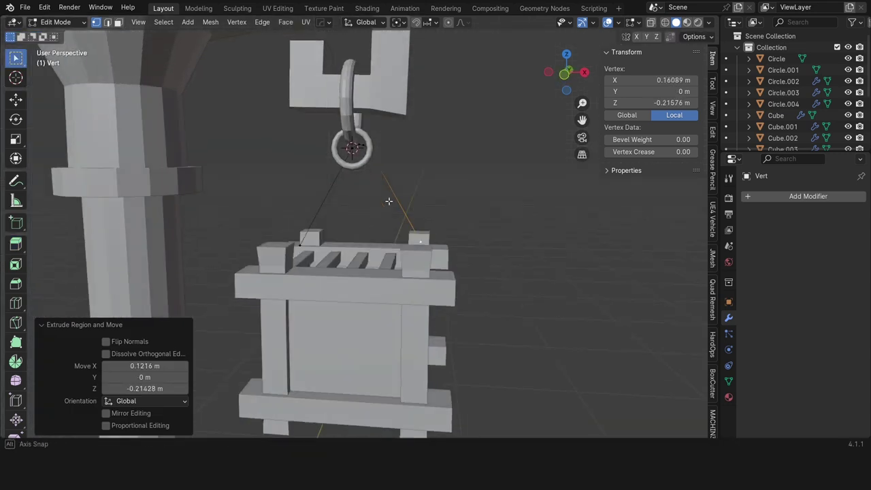
Shift the wire object on X to centre it under the ring and rotate it 45° about Z.
key(Tab)
key(KP_1)
key(g)
key(x)
click(354, 102)
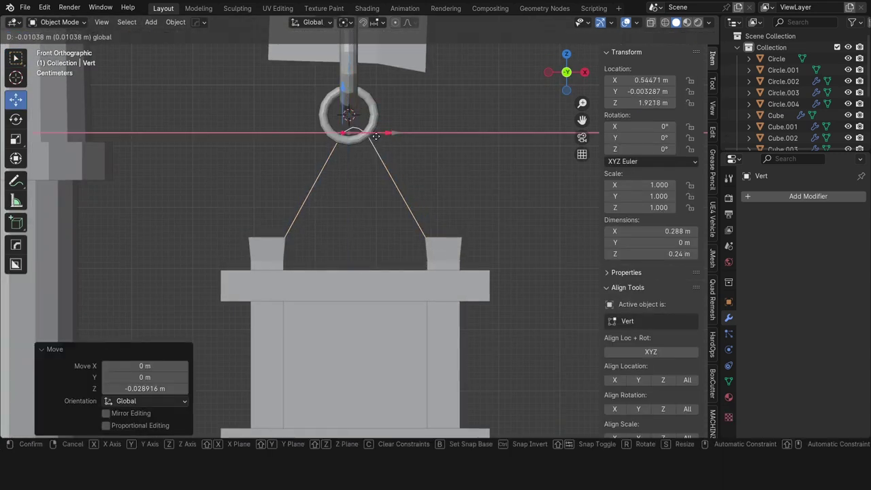
middle_drag(354, 102, 480, 176)
key(r)
key(z)
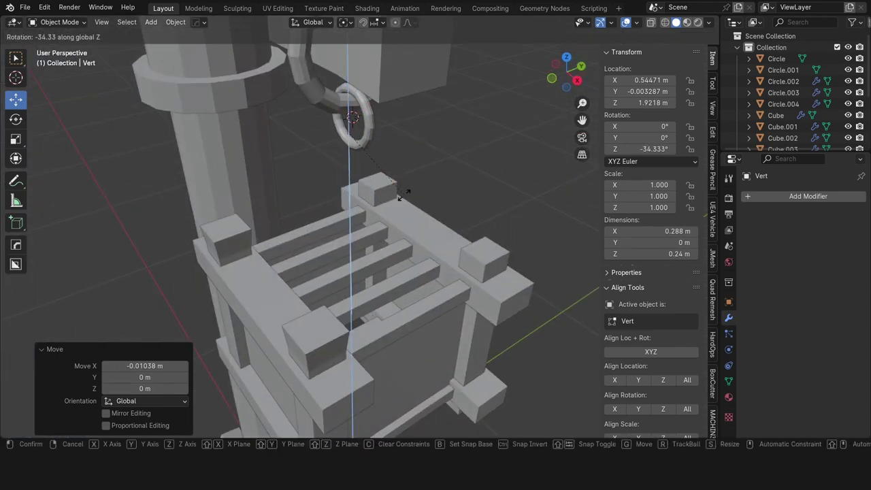
text(45)
key(Return)
Set the wire's origin to geometry, then select the hanging ring and a lantern post.
middle_drag(391, 194, 404, 254)
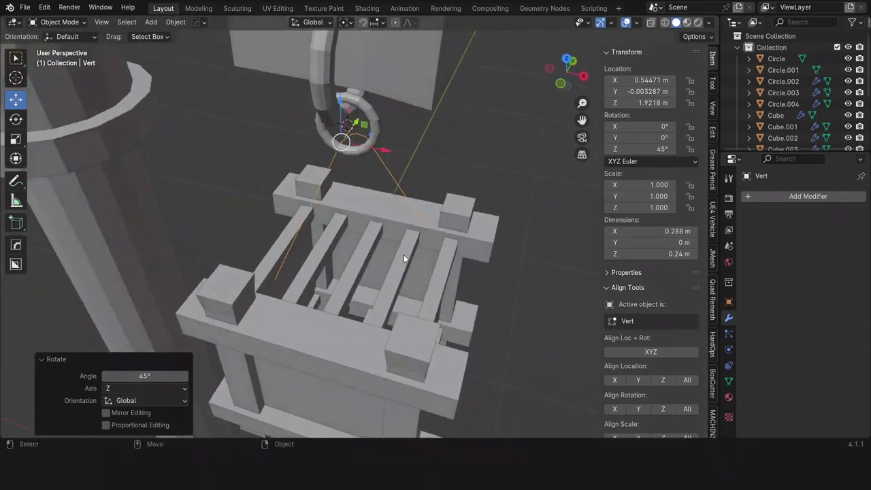
key(ctrl+alt+x)
click(476, 211)
mouse_move(476, 211)
middle_down()
mouse_move(425, 234)
mouse_move(366, 194)
middle_up()
click(368, 189)
shift+click(295, 254)
Isolate the ring, lantern frame and wire in local view and scale the wire to 1.316.
shift+click(301, 252)
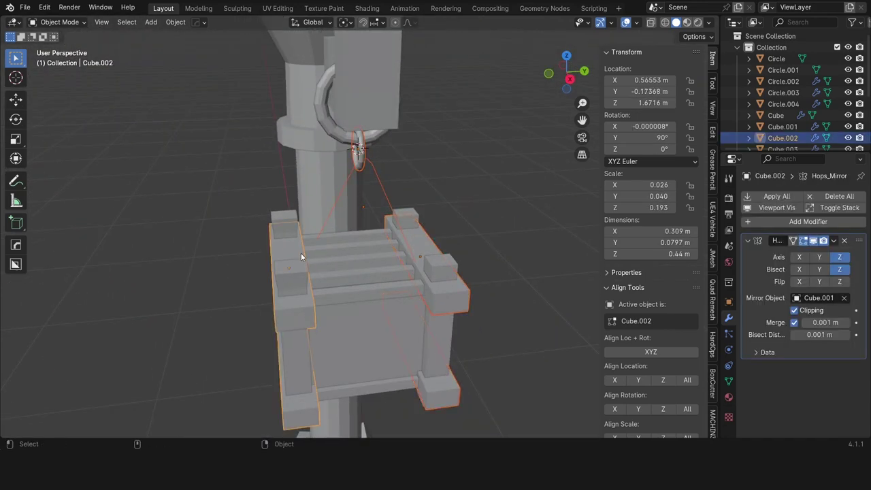
key(KP_Divide)
key(KP_7)
click(374, 203)
key(s)
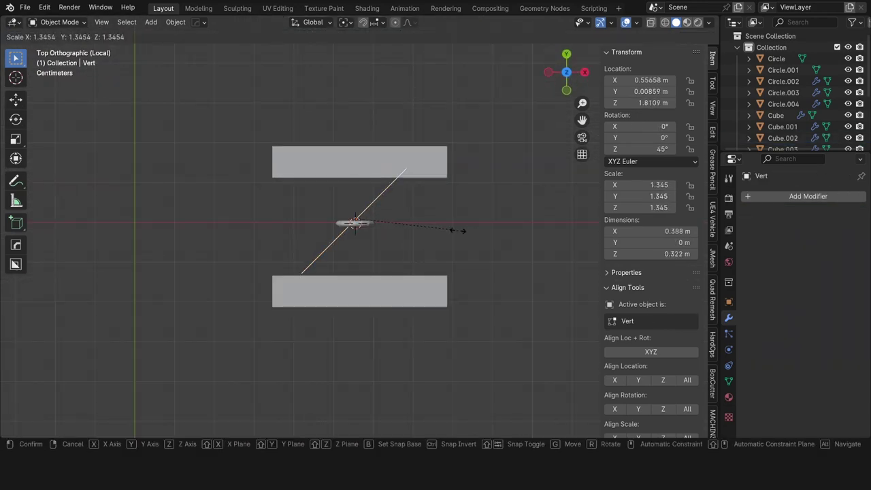
click(456, 230)
middle_drag(456, 230, 367, 257)
In Edit Mode from top view, rotate the wire's vertex.
key(ctrl+Tab)
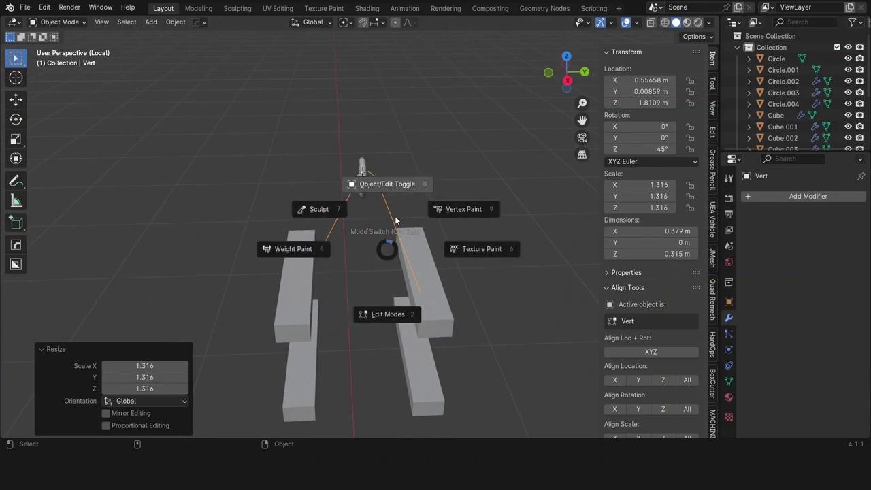
click(389, 313)
key(KP_7)
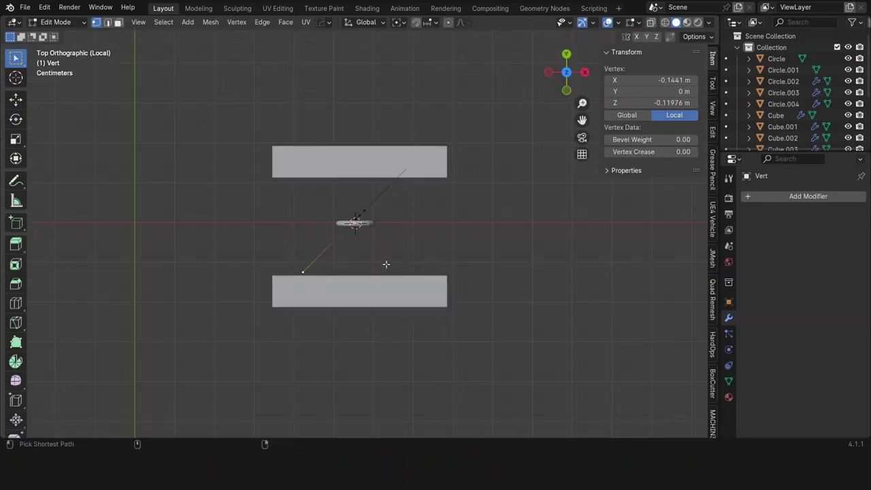
key(r)
click(502, 257)
key(ctrl+Tab)
click(373, 230)
Reposition the wire object and adjust its height along Z.
key(g)
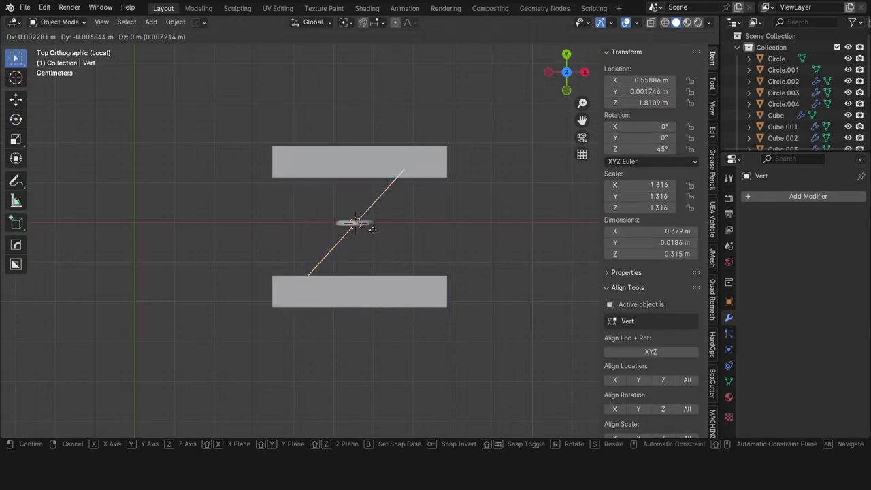
click(373, 231)
mouse_move(373, 231)
middle_down()
mouse_move(356, 211)
mouse_move(328, 270)
mouse_move(286, 259)
mouse_move(273, 281)
mouse_move(243, 285)
mouse_move(462, 282)
mouse_move(298, 301)
mouse_move(506, 295)
mouse_move(370, 312)
mouse_move(378, 259)
middle_up()
key(g)
key(z)
click(354, 206)
Leave local view and, with X-ray toggled, move the hook vertex at the ring.
key(KP_Divide)
key(Tab)
key(alt+z)
key(alt+z)
key(g)
key(g)
click(300, 277)
key(g)
click(259, 283)
Slide the hook vertex along the wire and raise it slightly on Z.
key(alt+z)
key(alt+z)
key(g)
key(g)
click(462, 282)
key(g)
click(354, 296)
key(alt+z)
key(alt+z)
key(g)
key(g)
click(354, 299)
click(463, 279)
key(z)
click(402, 306)
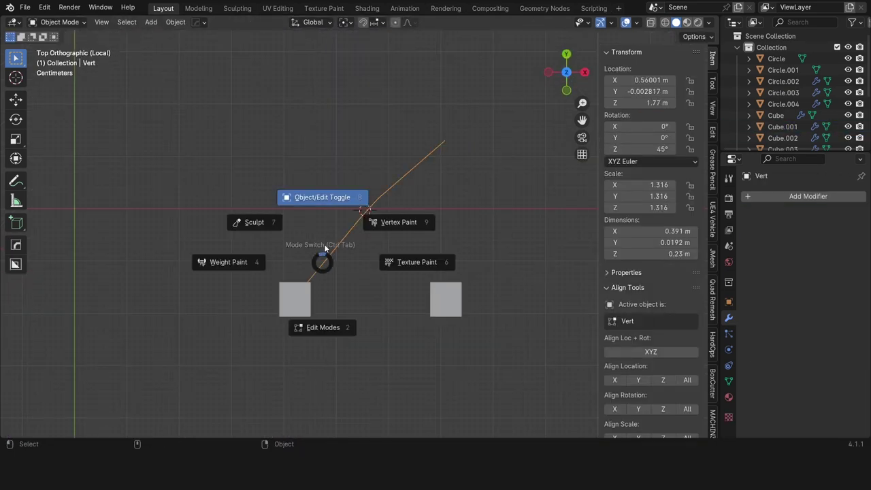
scroll(316, 218, up, 3)
Extrude the wire's end vertex in bends around the lantern corner post.
key(g)
click(330, 197)
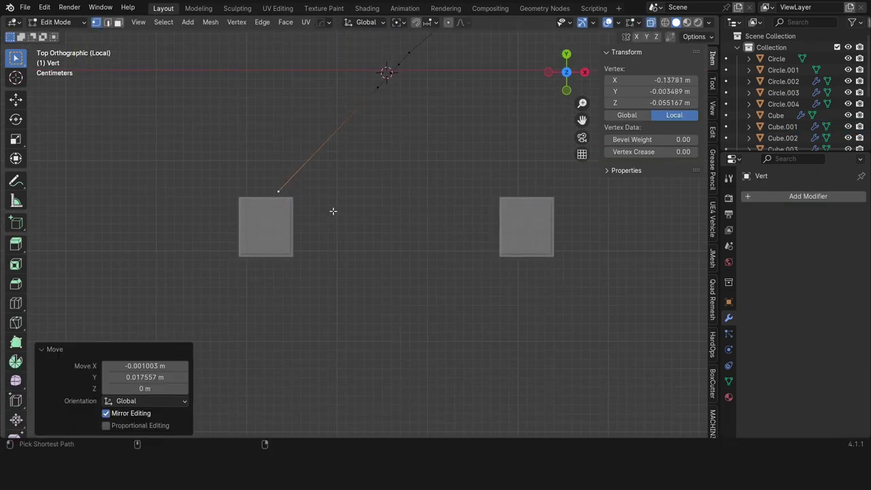
click(328, 209)
key(e)
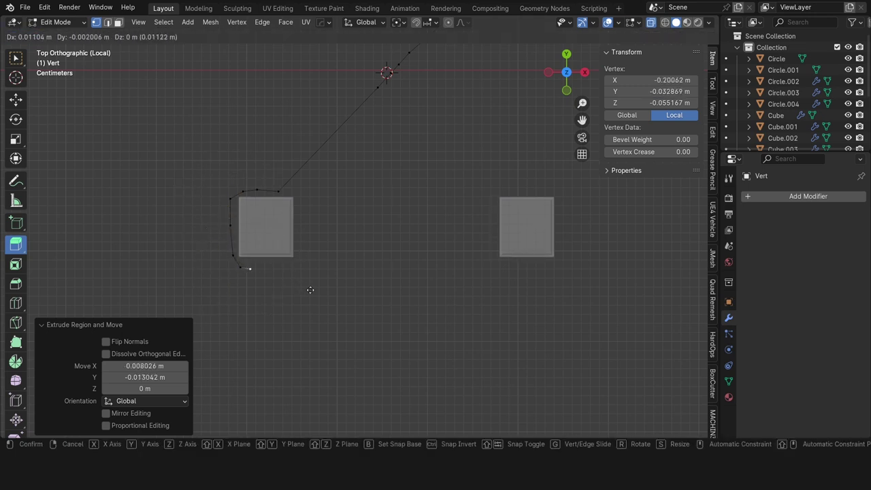
click(348, 269)
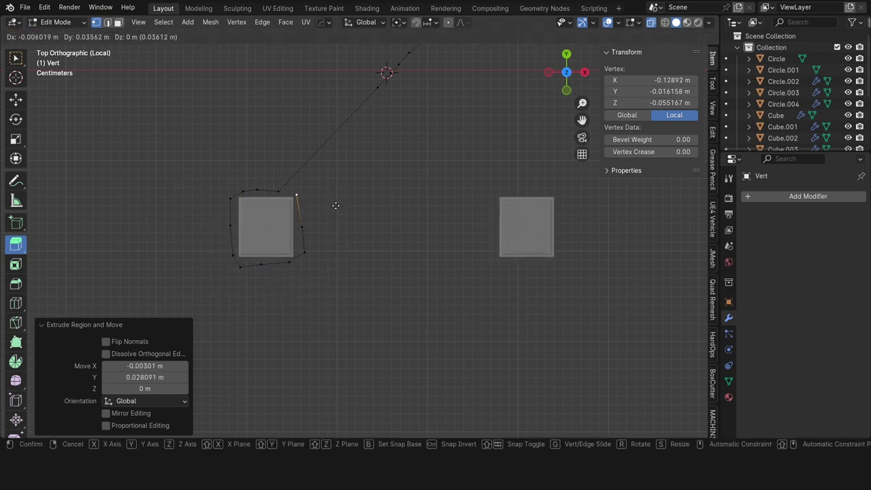
click(298, 215)
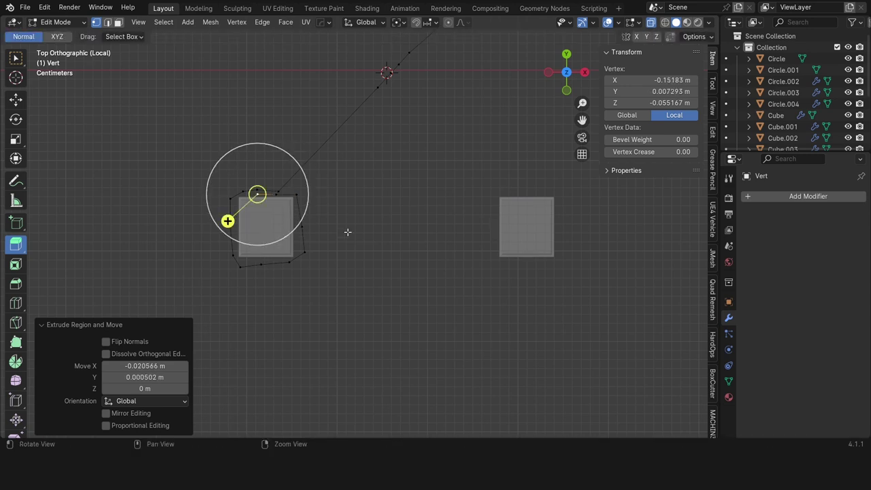
middle_drag(227, 220, 327, 179)
Lower one of the loop's vertices along Z to the post's height.
key(alt+a)
click(354, 95)
key(g)
key(z)
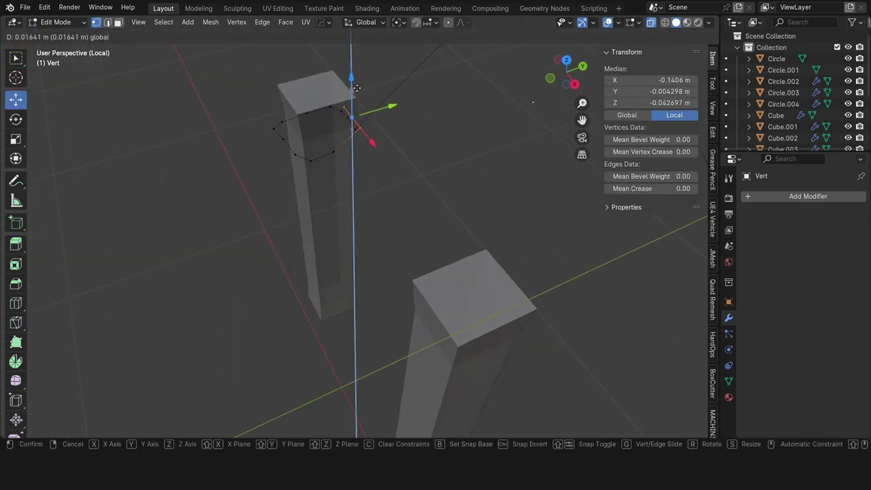
key(Return)
key(KP_Decimal)
key(g)
key(z)
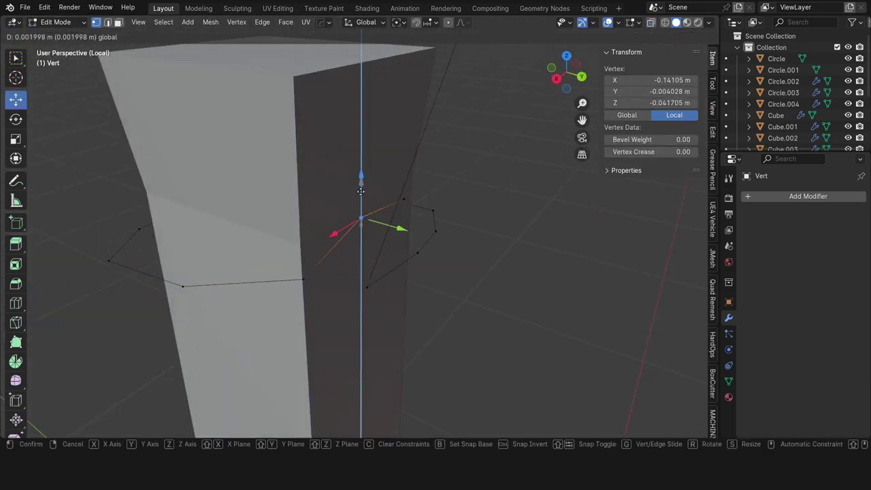
scroll(301, 242, down, 5)
click(405, 255)
In top view, close the wire loop around the post.
key(KP_7)
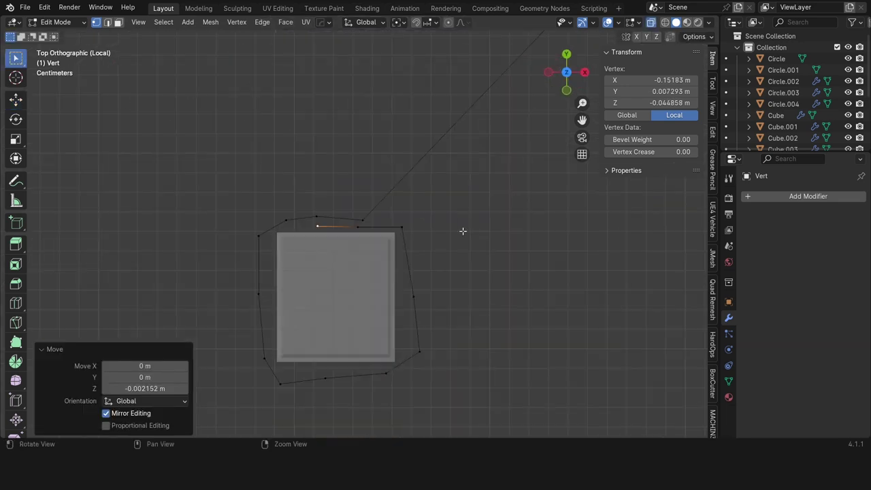
click(333, 238)
click(387, 250)
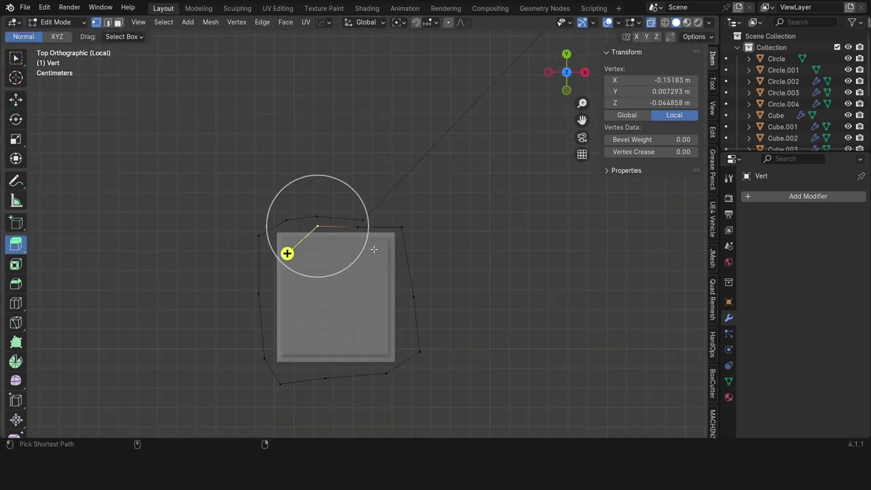
drag(288, 252, 345, 250)
click(335, 266)
In front view of the full scene, lower the loop vertices around the left post on Z.
key(ctrl+Tab)
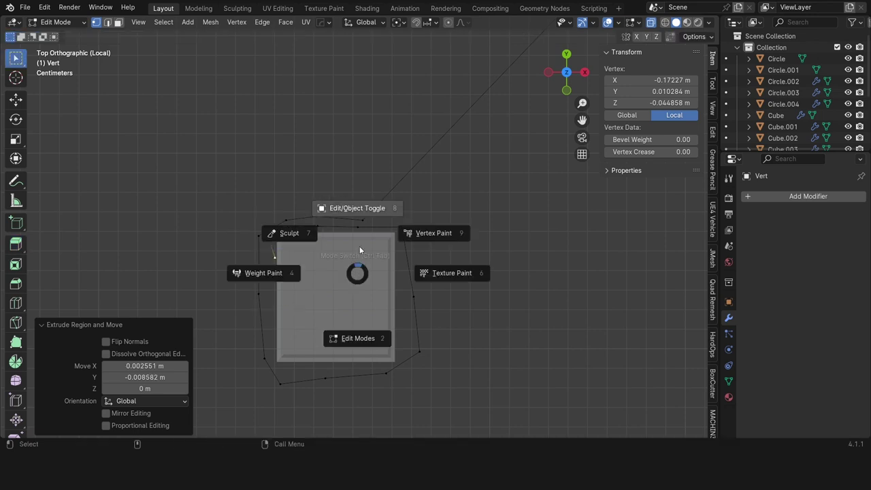
click(356, 204)
middle_drag(356, 204, 436, 238)
scroll(450, 237, down, 3)
key(KP_Divide)
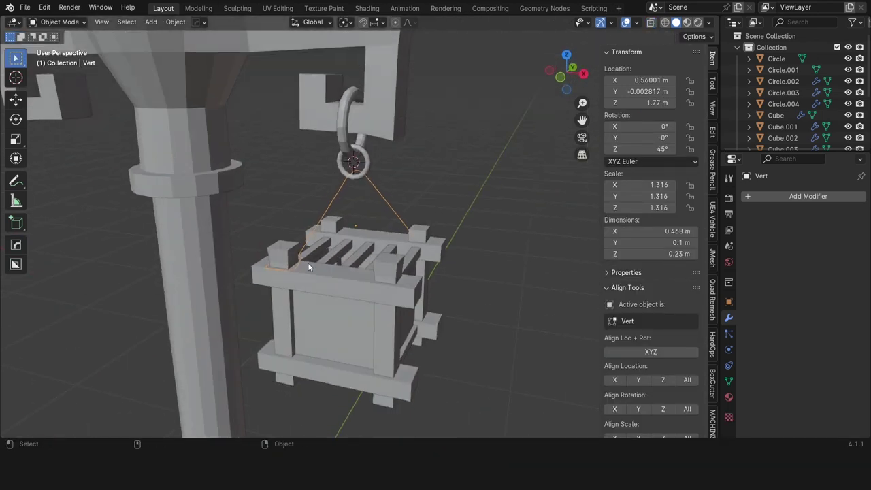
key(KP_1)
key(Tab)
drag(195, 309, 286, 257)
key(g)
key(z)
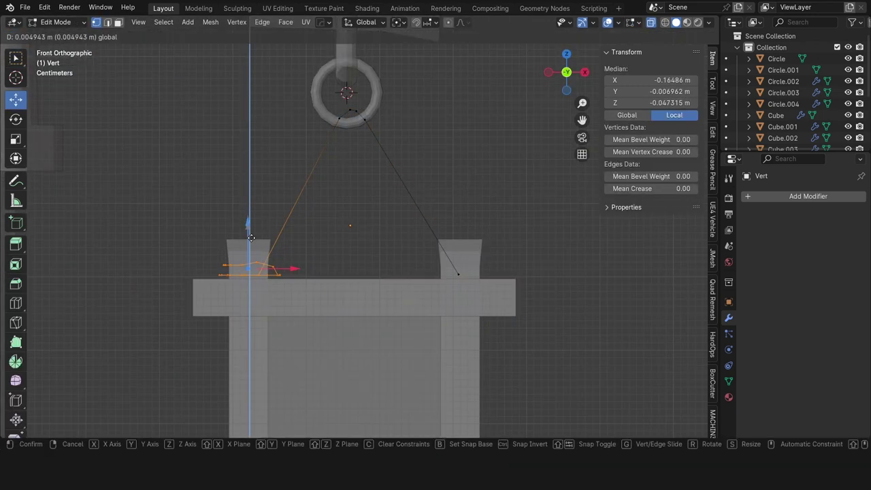
click(380, 290)
Lower the remaining loop vertices on Z so the loop sits on the post.
drag(209, 261, 289, 264)
key(g)
key(z)
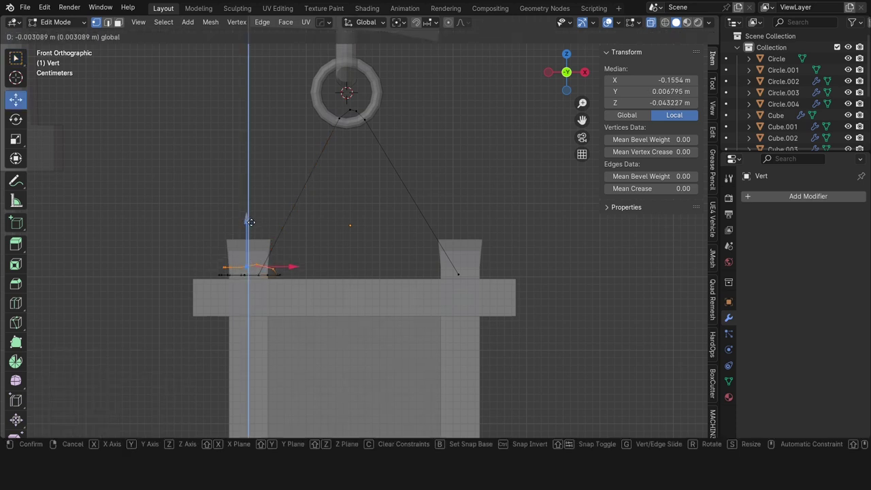
click(289, 266)
middle_drag(290, 265, 490, 246)
key(Tab)
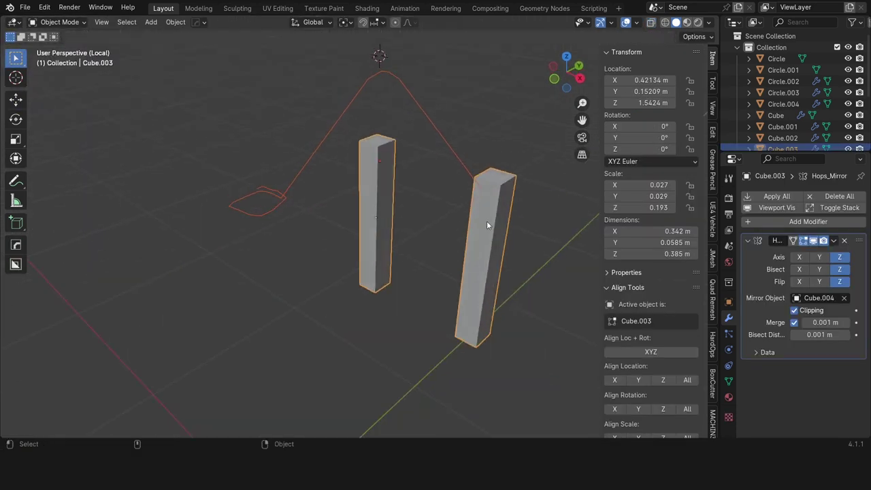
Select the Vert wire object and enter Edit Mode in top view.
click(463, 170)
key(grave)
click(468, 134)
key(Tab)
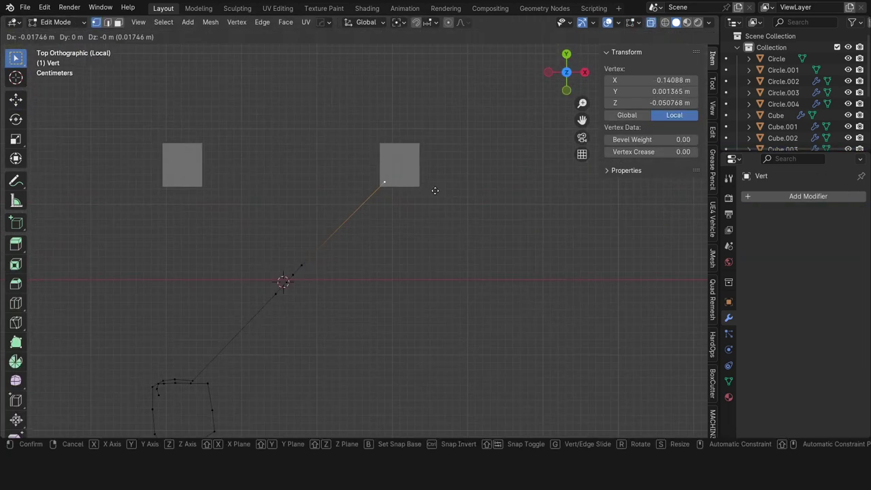
Extrude the wire's other end vertex to start it around the opposite corner post.
click(434, 199)
key(shift+space)
key(e)
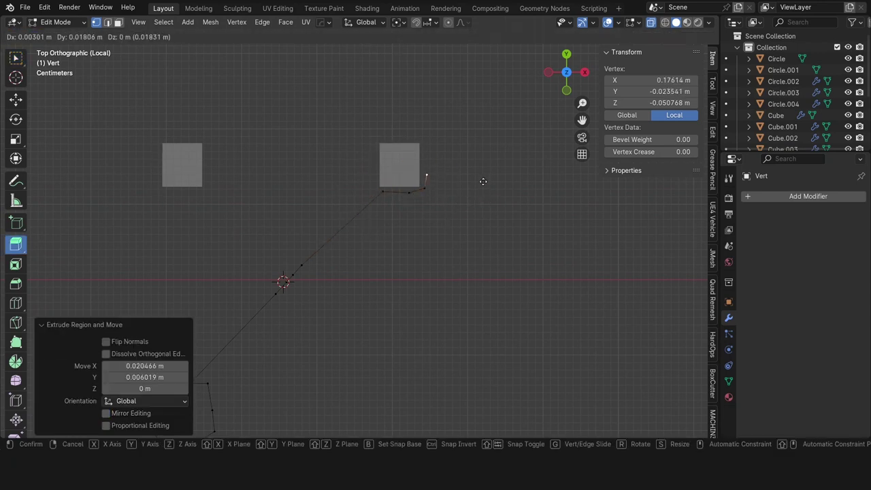
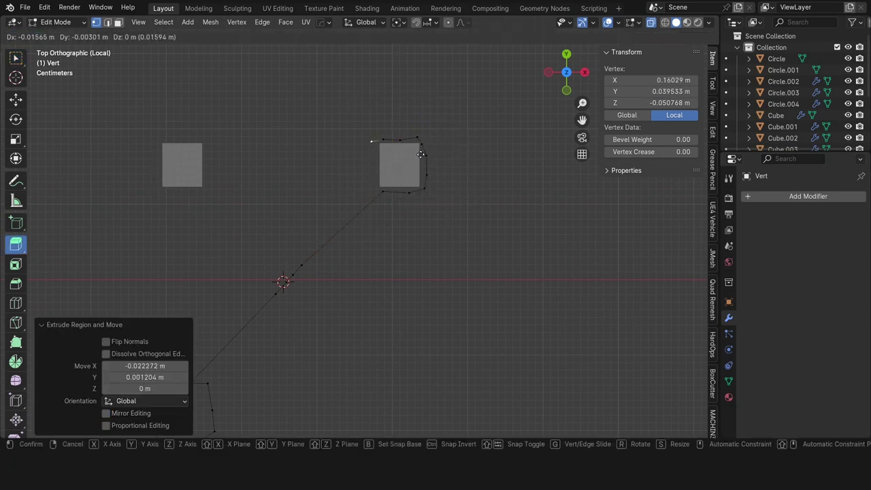
Extrude new sling vertices around the second corner post, checking the loop from top and side views.
drag(425, 205, 427, 235)
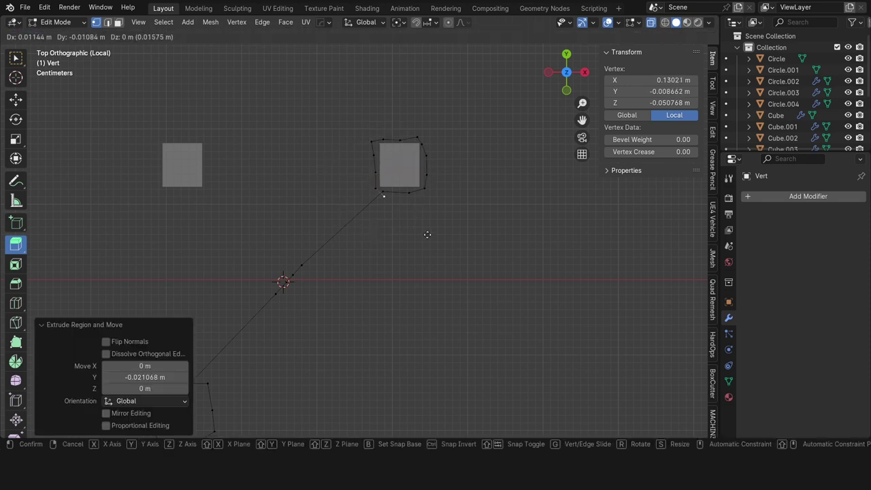
key(KP_1)
key(g)
click(486, 159)
key(grave)
click(409, 121)
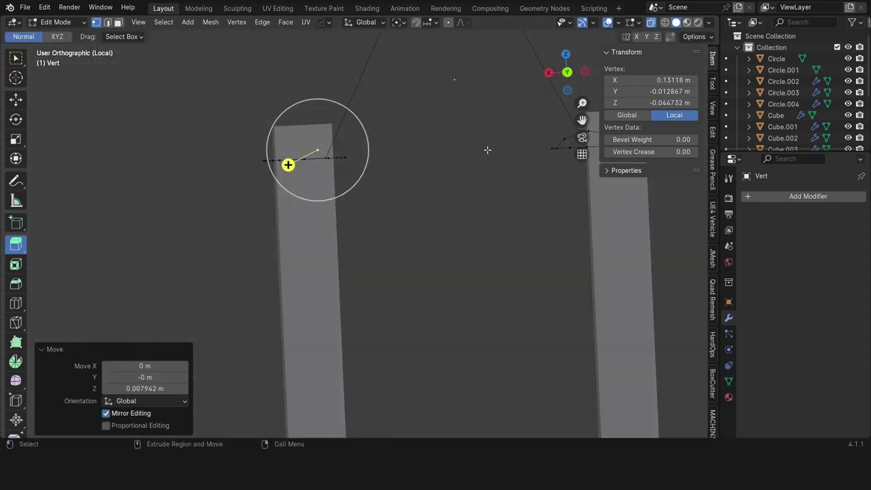
key(ctrl+l)
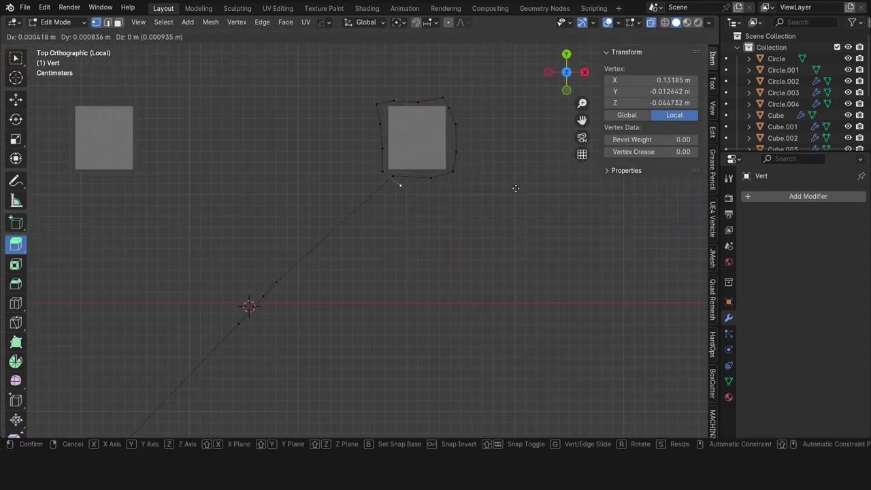
click(517, 188)
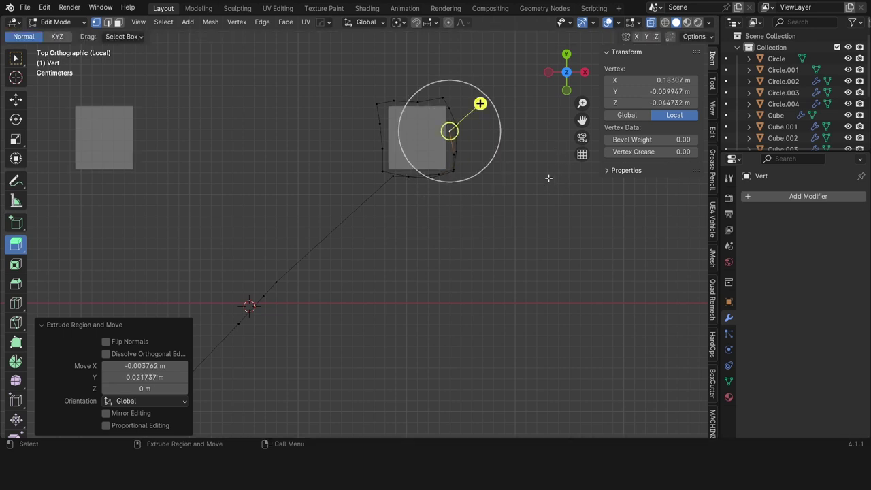
Return to Object Mode and exit Local view to show the full crate scene.
key(Tab)
scroll(429, 221, down, 3)
middle_drag(429, 221, 408, 130)
key(KP_Divide)
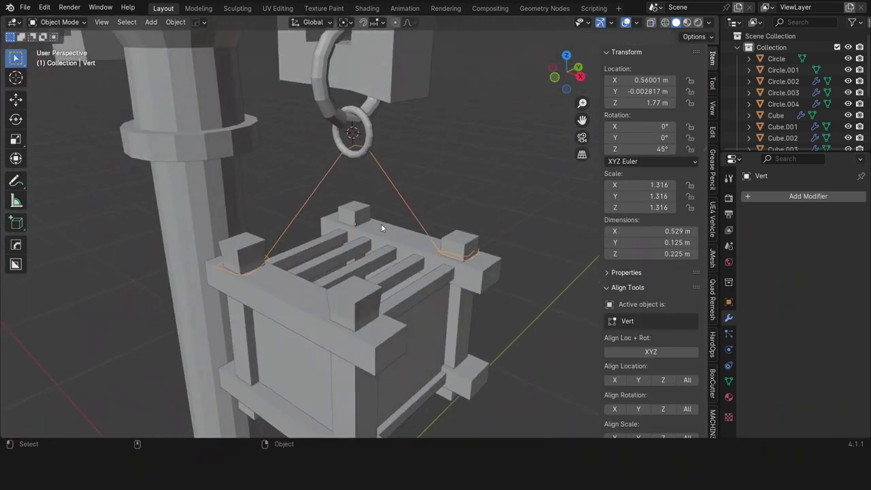
Convert the sling to a curve with Bevel Depth 0.003 m and Resolution 5.
middle_drag(381, 224, 339, 297)
key(F3)
click(421, 330)
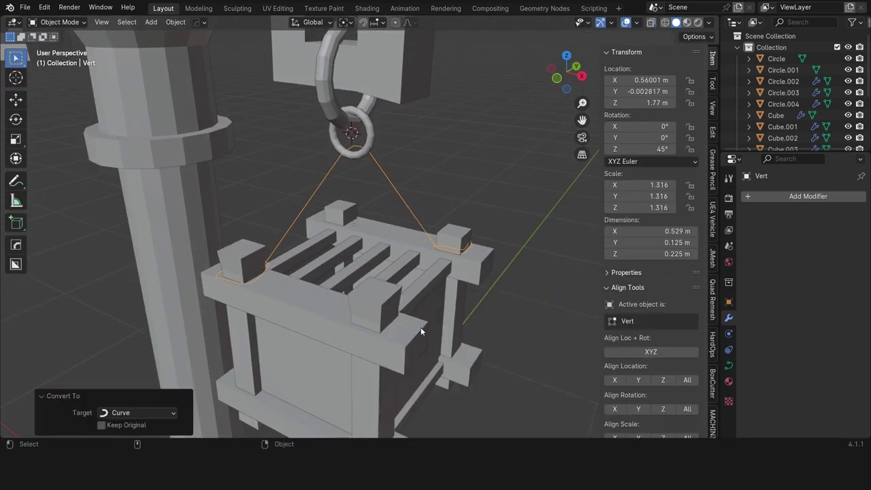
click(730, 366)
scroll(795, 346, down, 5)
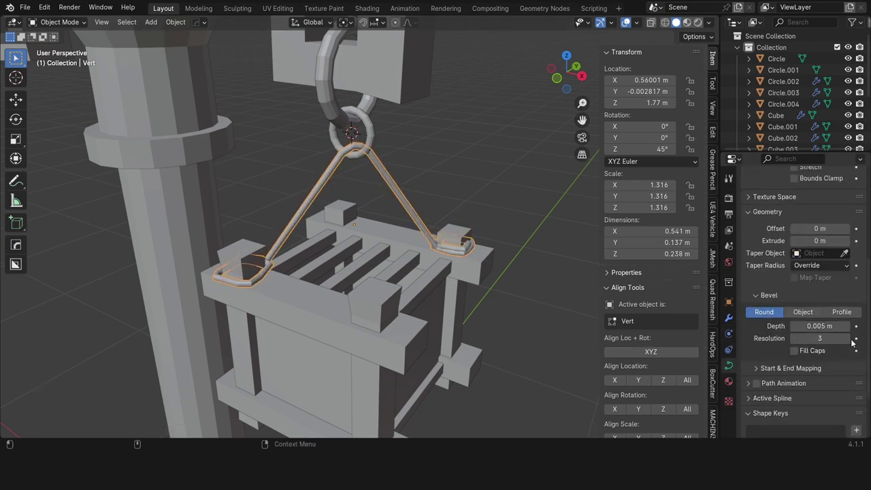
Select the sling with the four crate posts and isolate them in Local view.
middle_drag(469, 256, 375, 260)
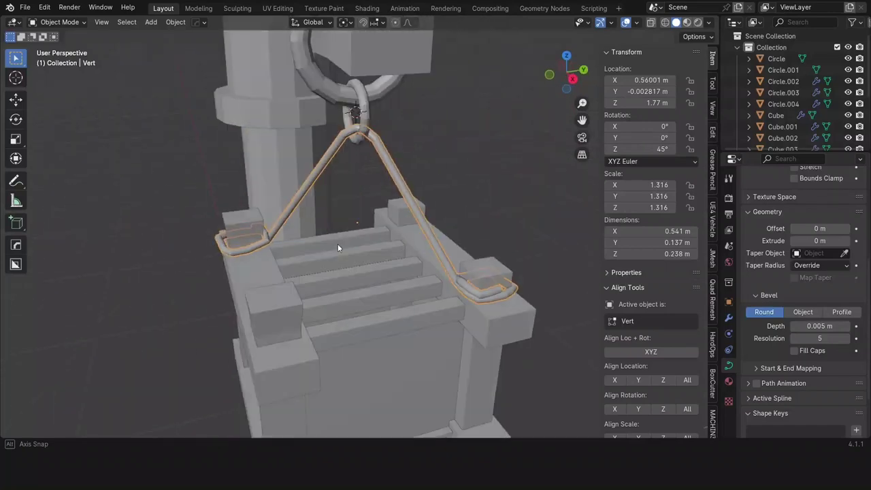
middle_drag(392, 259, 449, 266)
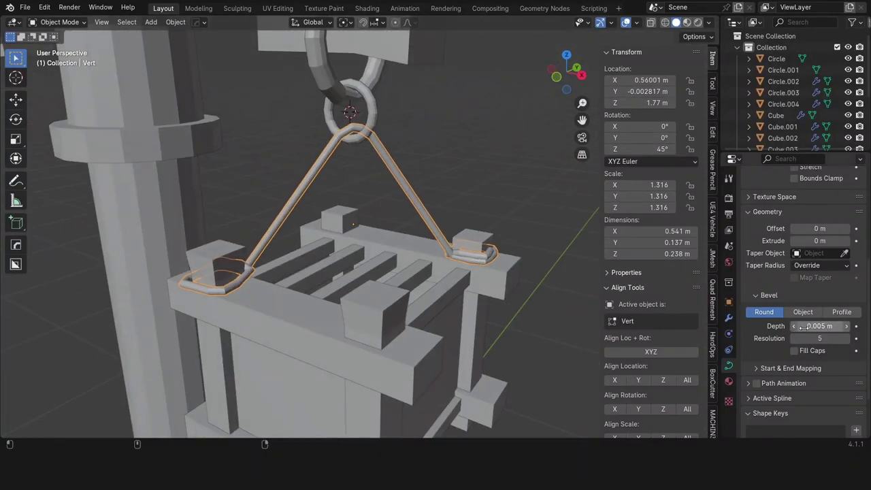
shift+click(263, 285)
key(KP_Divide)
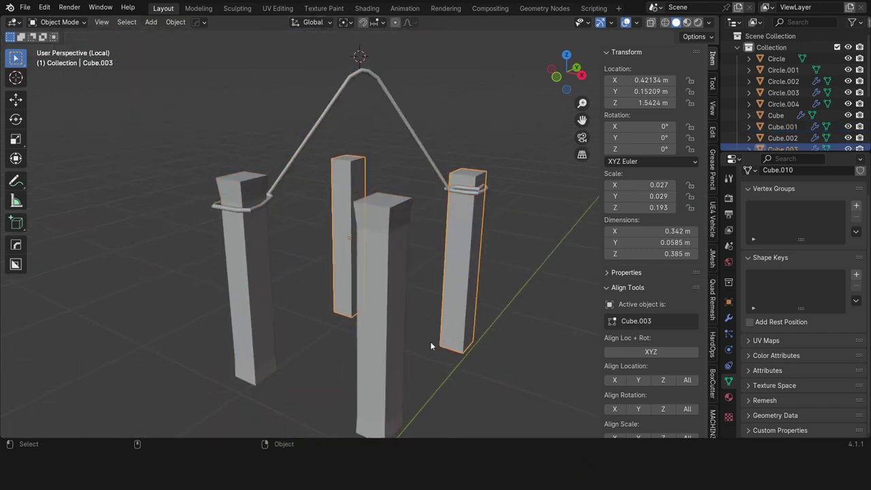
In Top view, move the sling's corner and top-left control points closer to the post.
click(449, 182)
key(Tab)
key(KP_7)
scroll(325, 198, up, 5)
key(g)
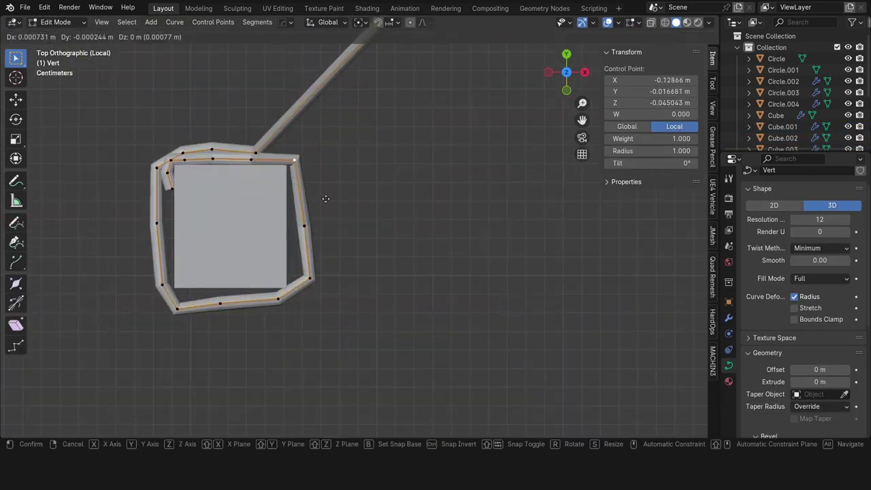
click(329, 202)
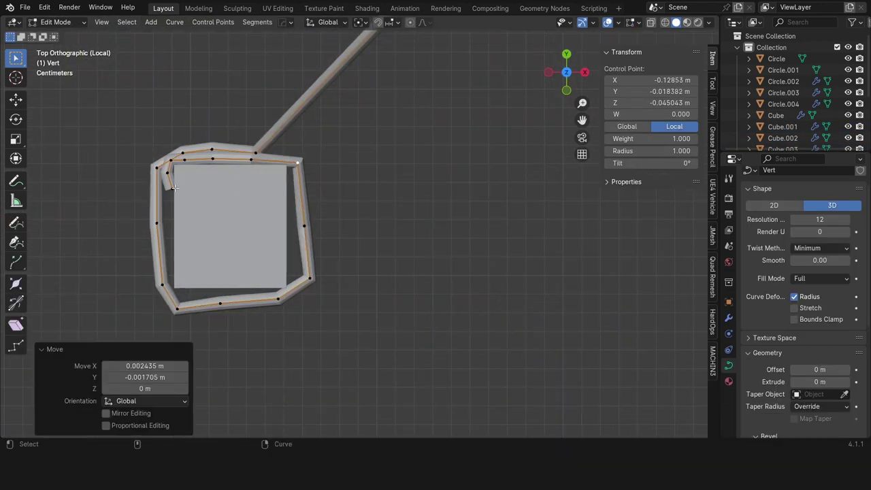
key(g)
click(302, 224)
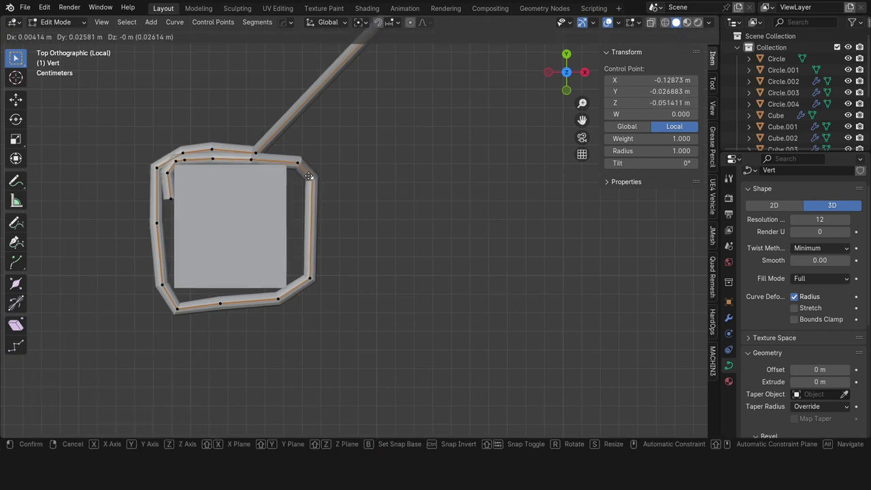
click(293, 158)
Snug the lower-right, top-right and left-side control points against the post's sides.
click(310, 280)
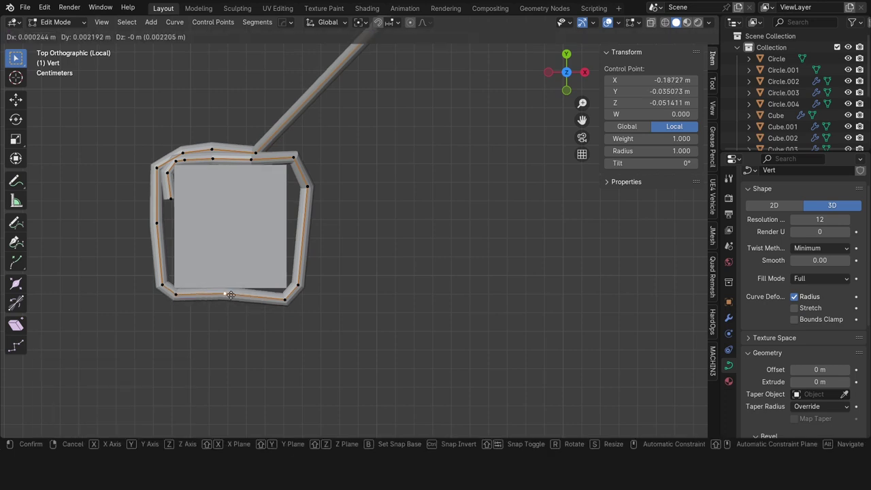
click(294, 279)
click(293, 160)
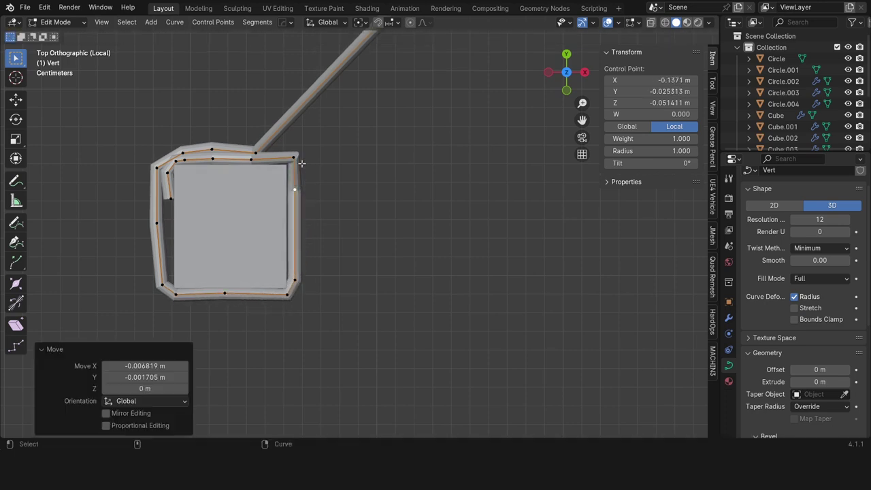
click(157, 223)
key(g)
click(164, 281)
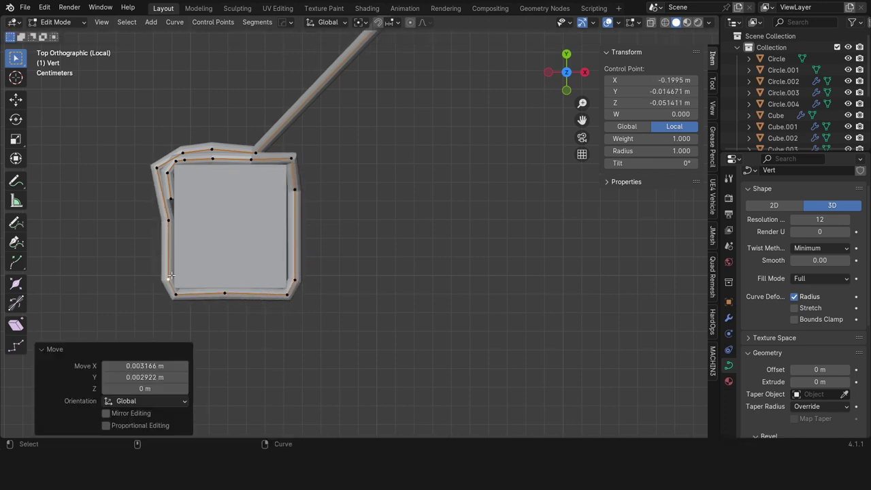
mouse_move(289, 205)
middle_down()
mouse_move(327, 68)
mouse_move(158, 241)
mouse_move(331, 183)
mouse_move(363, 104)
mouse_move(446, 183)
middle_up()
click(334, 62)
click(120, 245)
key(Tab)
key(Tab)
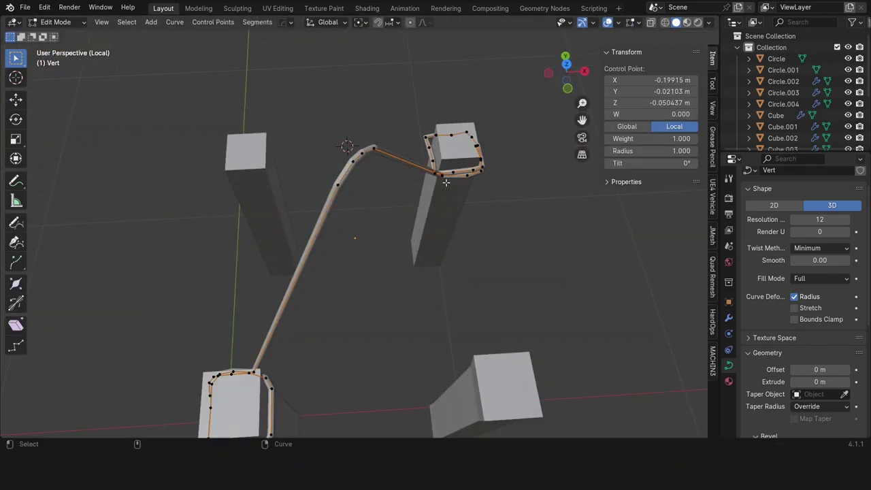
In Top view, reposition the other loop's top-edge, right corner and bottom-edge points, the bottom one along Y.
click(446, 183)
key(KP_7)
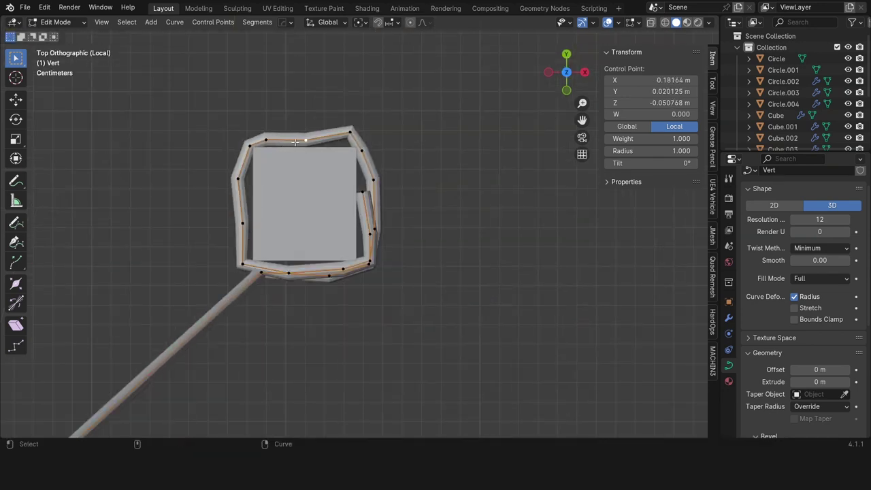
click(352, 146)
key(g)
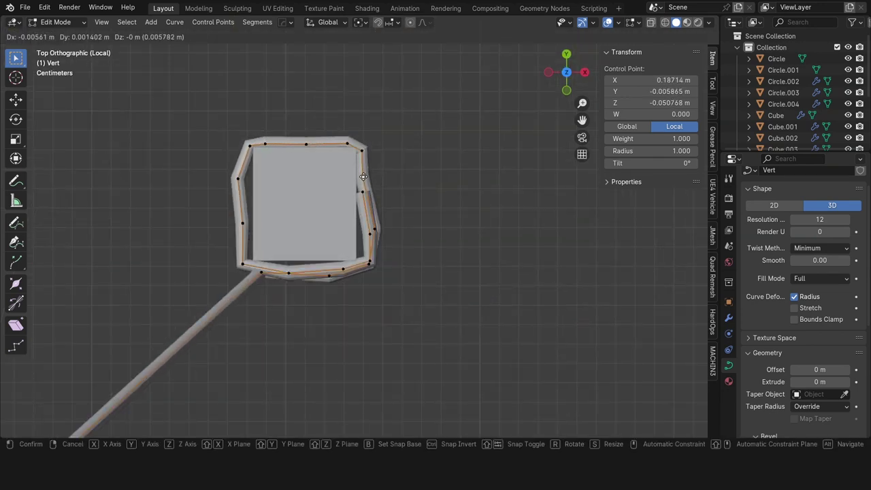
click(364, 180)
click(372, 267)
key(g)
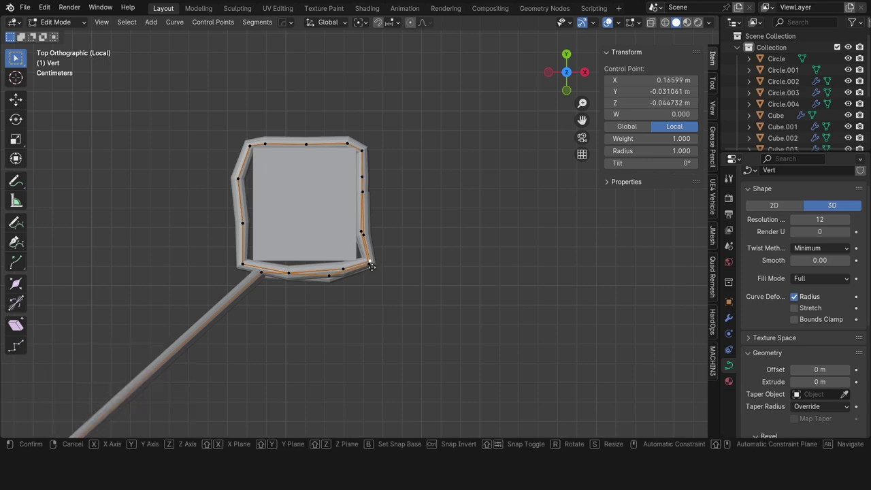
click(362, 262)
click(289, 267)
key(g)
key(y)
click(289, 266)
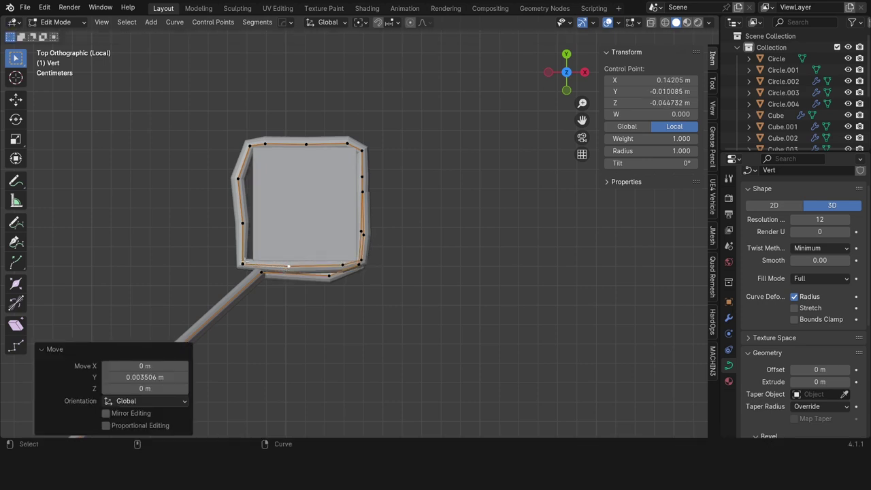
Shift the loop's left-side points right to straighten the edge around the post.
drag(244, 263, 249, 264)
drag(242, 222, 249, 223)
drag(237, 179, 252, 182)
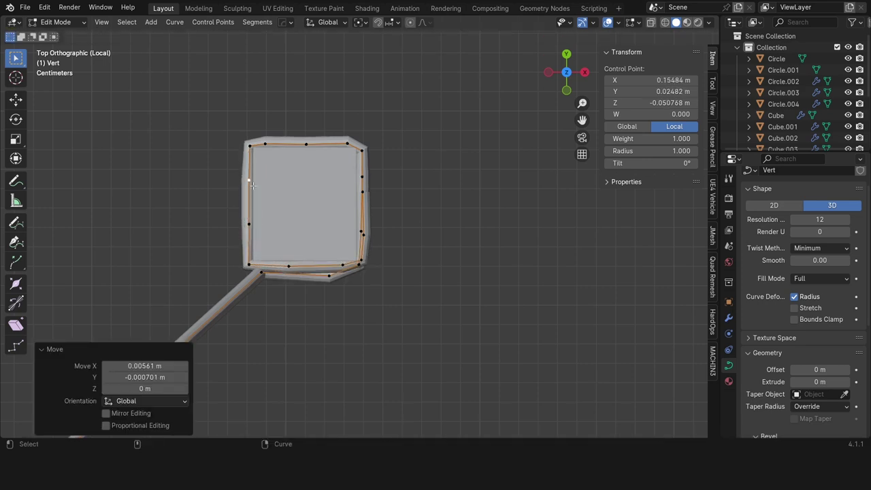
middle_drag(253, 184, 327, 266)
drag(349, 292, 352, 293)
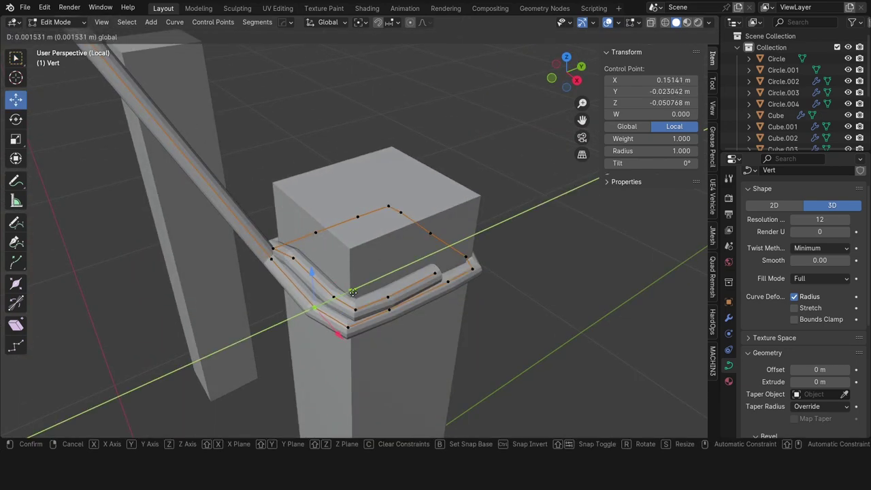
click(353, 293)
mouse_move(353, 293)
middle_down()
mouse_move(399, 250)
mouse_move(363, 265)
mouse_move(386, 253)
middle_up()
Lower the selected loop points along Z so the loop sits at the post's upper end.
key(Tab)
scroll(399, 250, down, 3)
key(Tab)
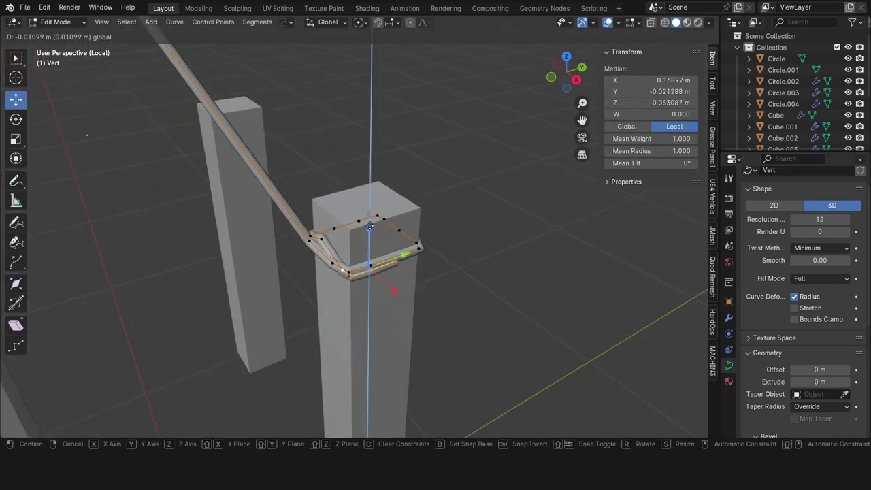
click(370, 226)
scroll(369, 226, down, 5)
scroll(340, 272, up, 8)
scroll(300, 303, down, 3)
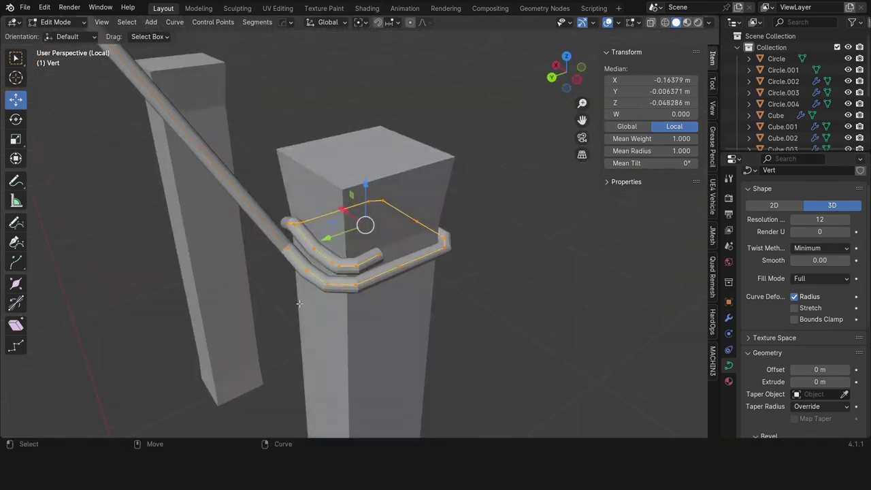
key(g)
key(z)
mouse_move(373, 265)
middle_down()
mouse_move(346, 218)
mouse_move(320, 211)
middle_up()
click(349, 233)
Finish the vertical adjustment of the loop and return to the full scene in Object Mode.
key(g)
key(z)
click(319, 233)
key(Tab)
scroll(374, 259, down, 5)
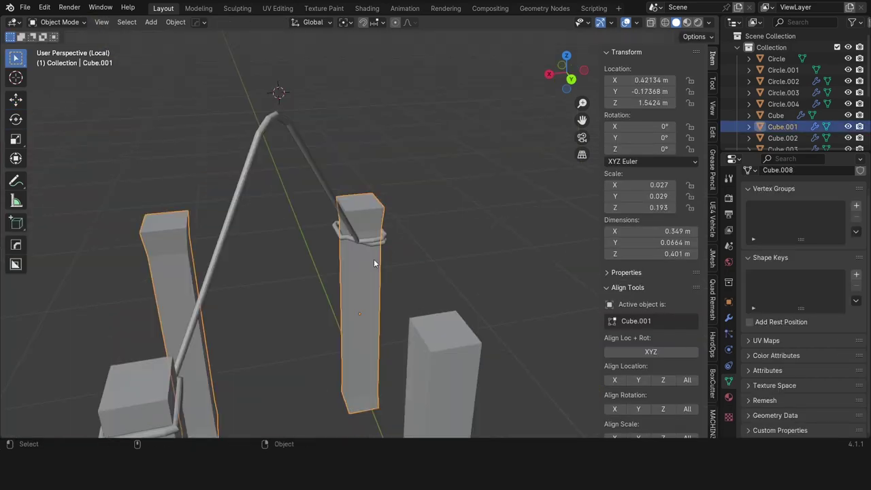
key(KP_Divide)
Select the sling with the inner corner posts and isolate them in Local view.
middle_drag(371, 256, 374, 263)
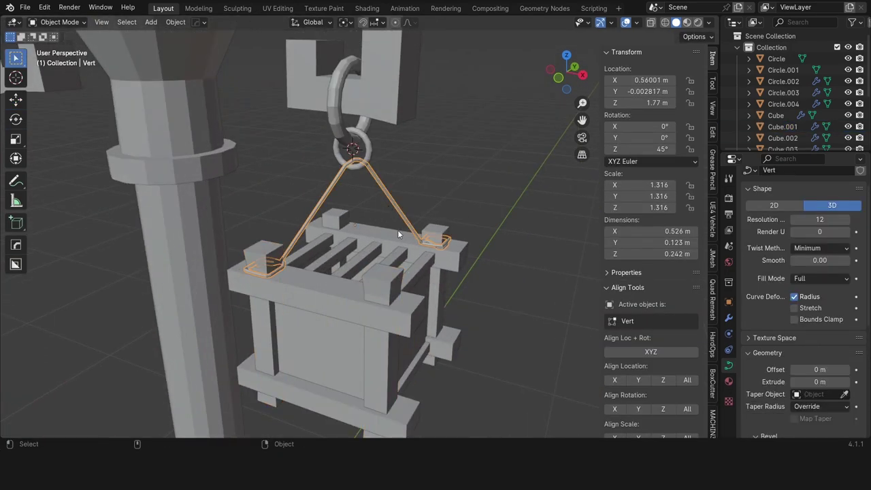
shift+click(388, 250)
key(KP_Divide)
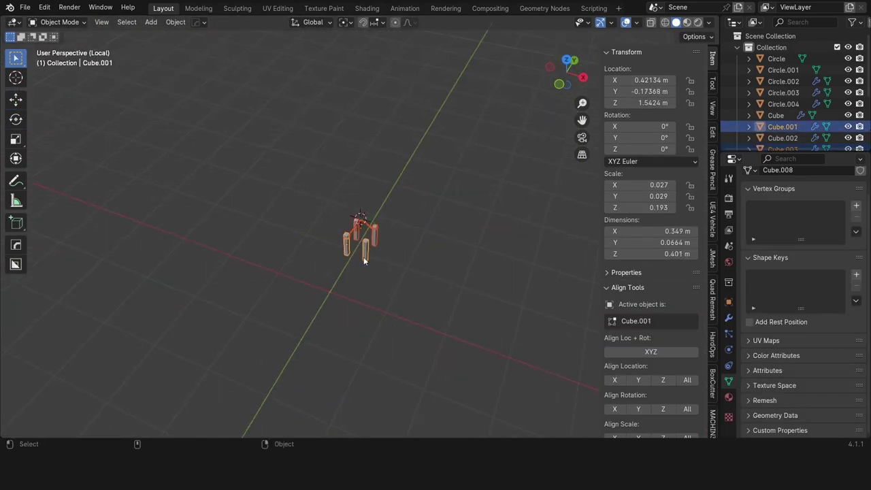
Duplicate the sling and rotate the copy about 96° on Z onto the other diagonal.
key(KP_7)
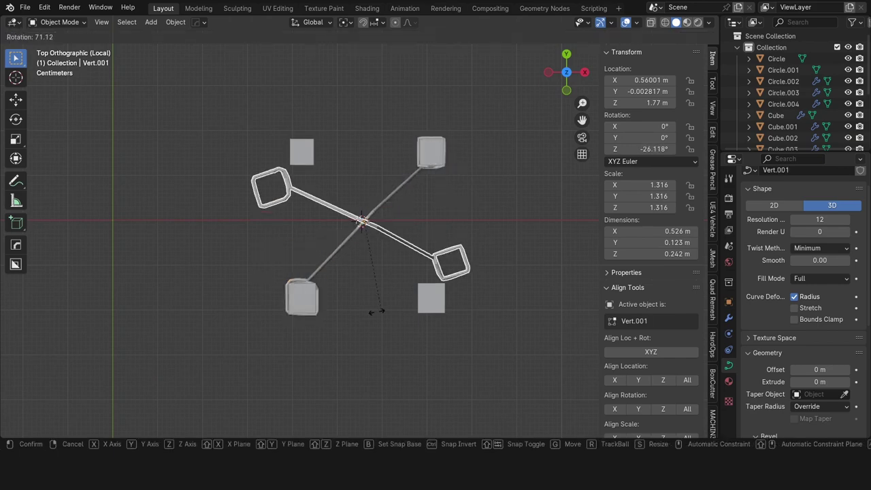
click(333, 320)
scroll(358, 284, up, 2)
key(r)
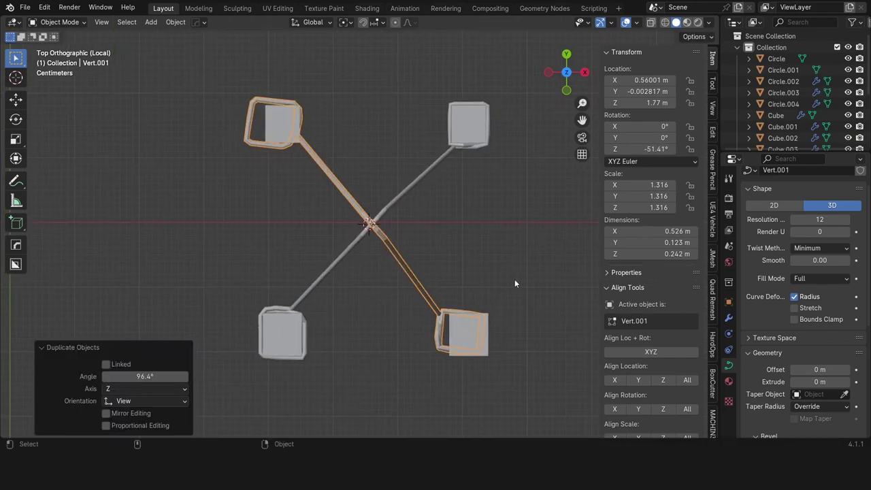
click(515, 279)
key(Tab)
scroll(355, 182, up, 4)
Scale the copied loop down to fit the post and straighten its top edge.
key(g)
key(s)
click(379, 171)
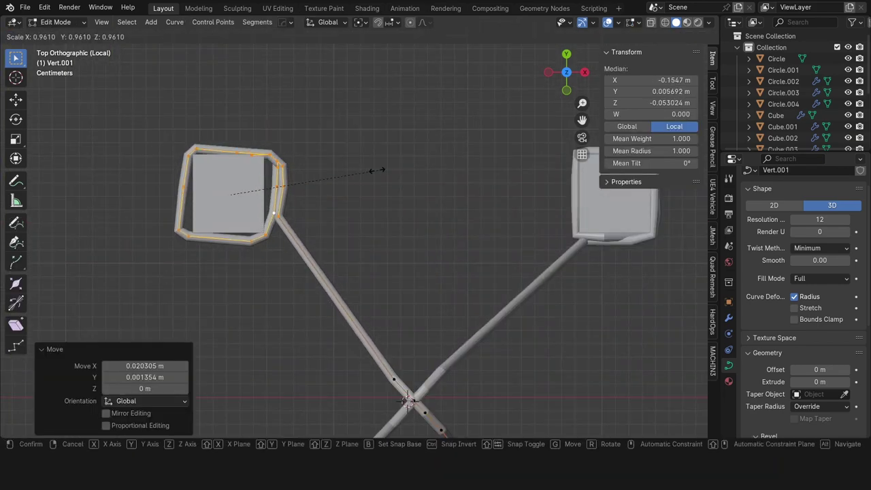
scroll(292, 162, up, 2)
scroll(278, 181, up, 2)
key(g)
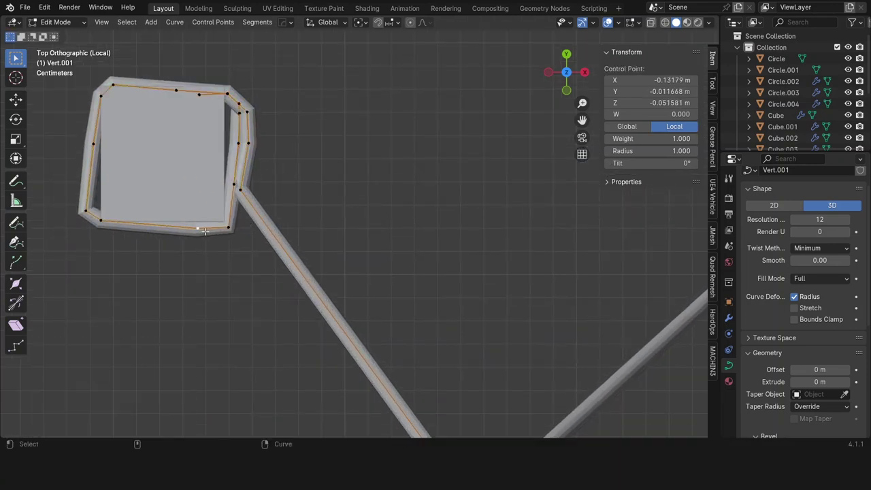
mouse_move(101, 221)
mouse_down()
mouse_move(103, 229)
mouse_move(97, 217)
mouse_up()
key(g)
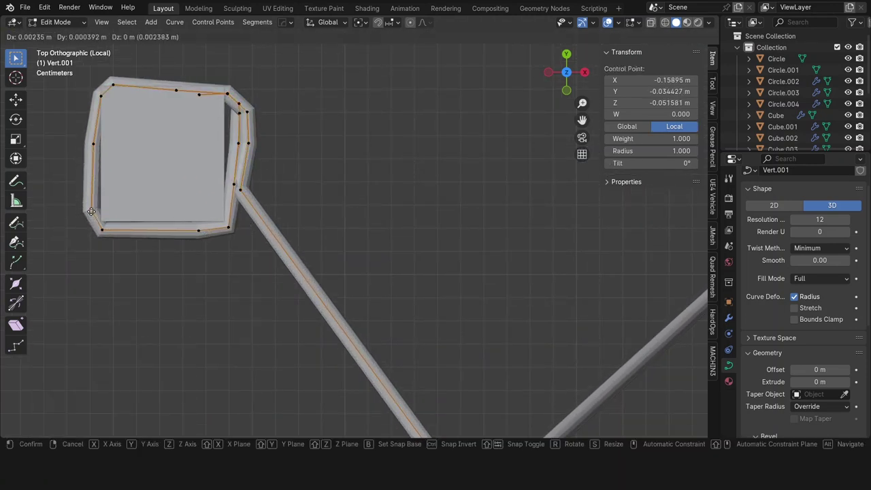
drag(240, 107, 233, 113)
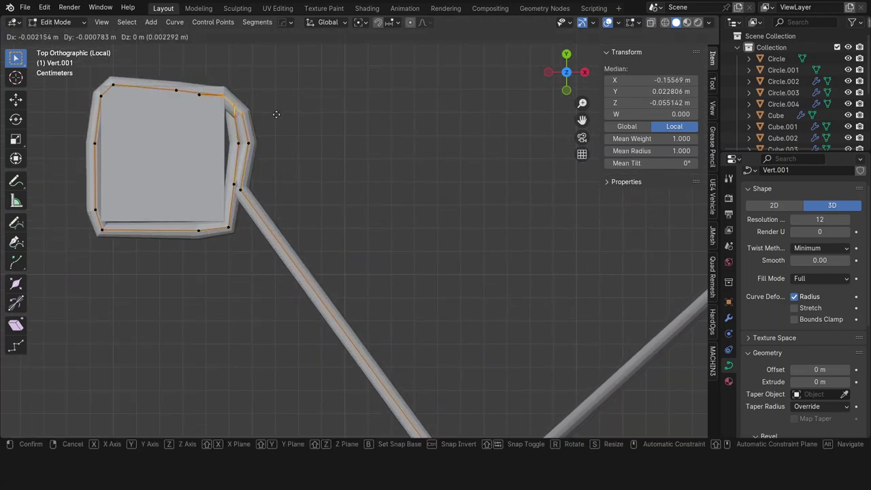
click(235, 86)
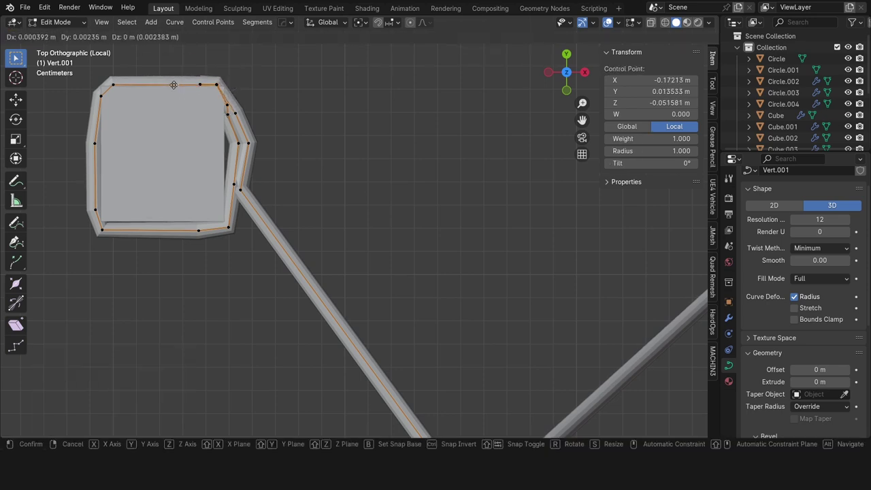
Move the loop's right-side and top-right corner points closer to the post.
click(234, 184)
key(g)
click(242, 180)
shift+click(231, 107)
key(g)
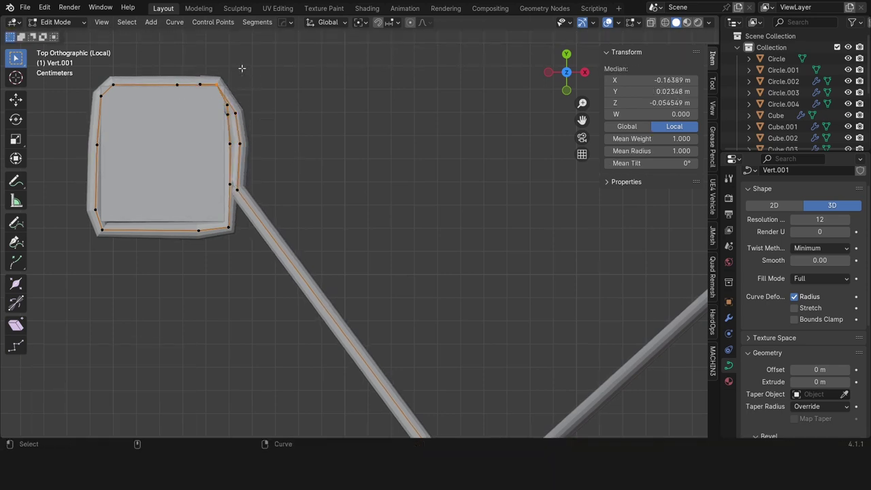
click(218, 80)
key(g)
click(184, 73)
Box-select the lower loop points and move them together around the post.
middle_drag(184, 73, 318, 163)
click(288, 171)
key(KP_7)
drag(141, 263, 305, 161)
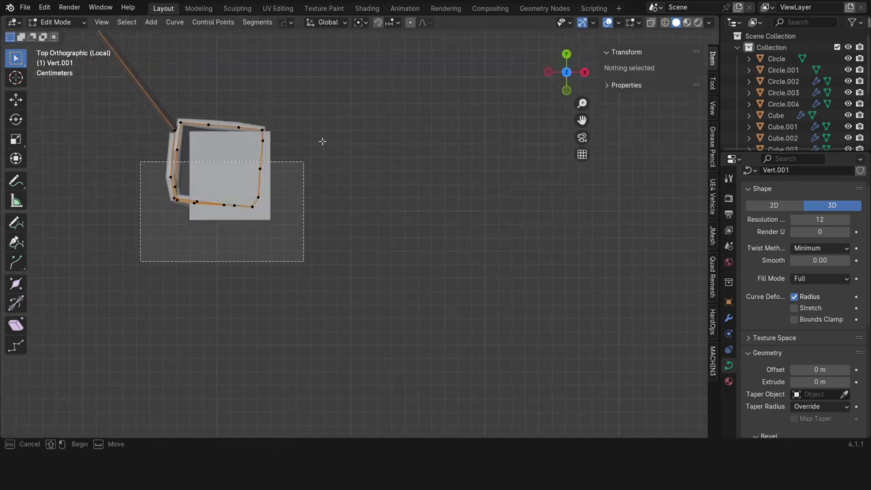
key(g)
click(204, 136)
Nudge the left, bottom-left and right-edge points to straighten the loop's sides against the post.
click(164, 89)
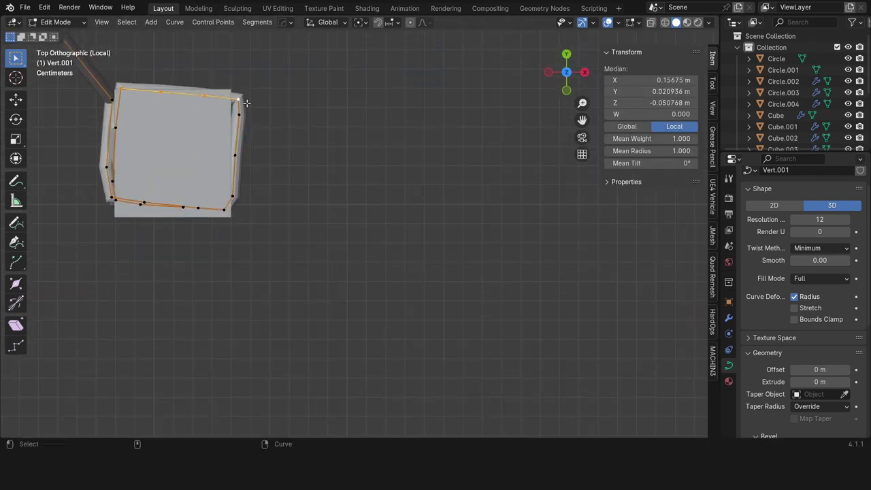
drag(247, 103, 245, 104)
scroll(204, 170, down, 2)
scroll(170, 136, up, 2)
drag(133, 121, 135, 120)
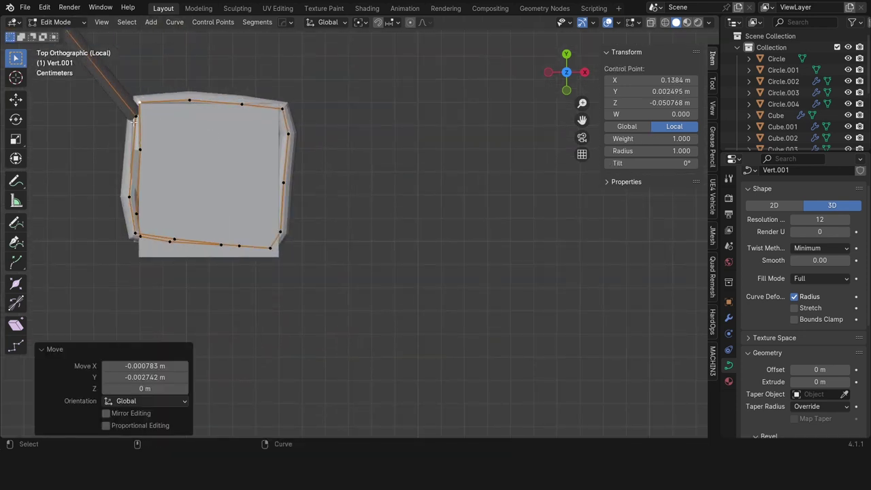
drag(136, 235, 195, 260)
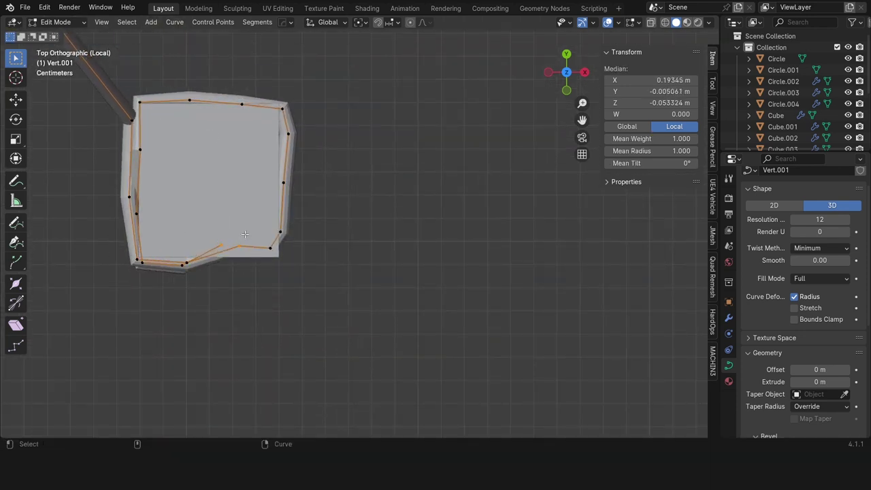
click(303, 255)
drag(280, 232, 286, 228)
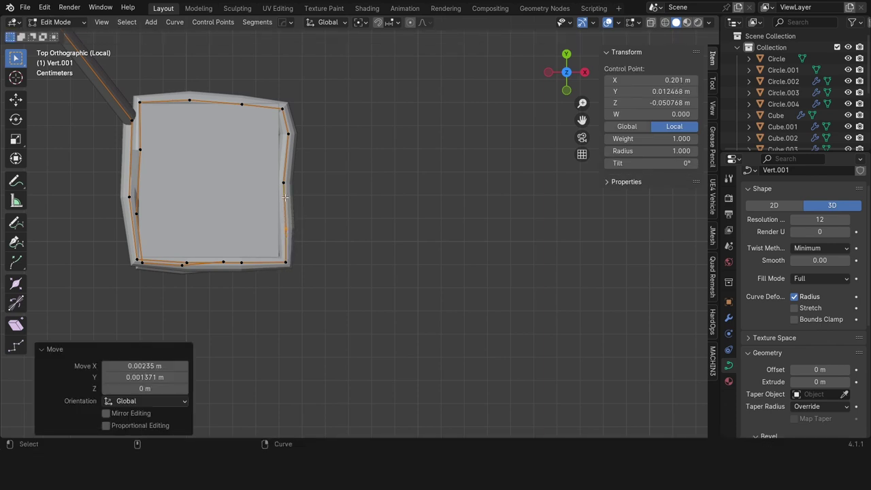
drag(284, 182, 288, 177)
drag(289, 134, 300, 122)
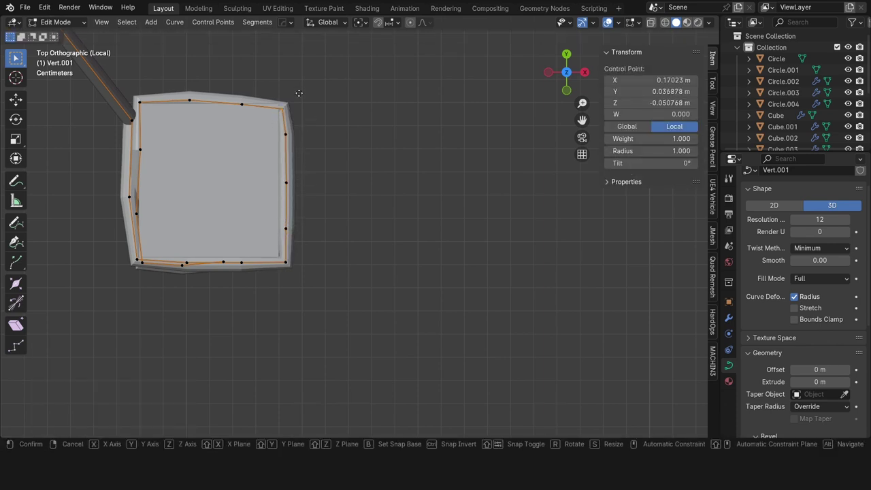
drag(302, 83, 281, 102)
click(303, 89)
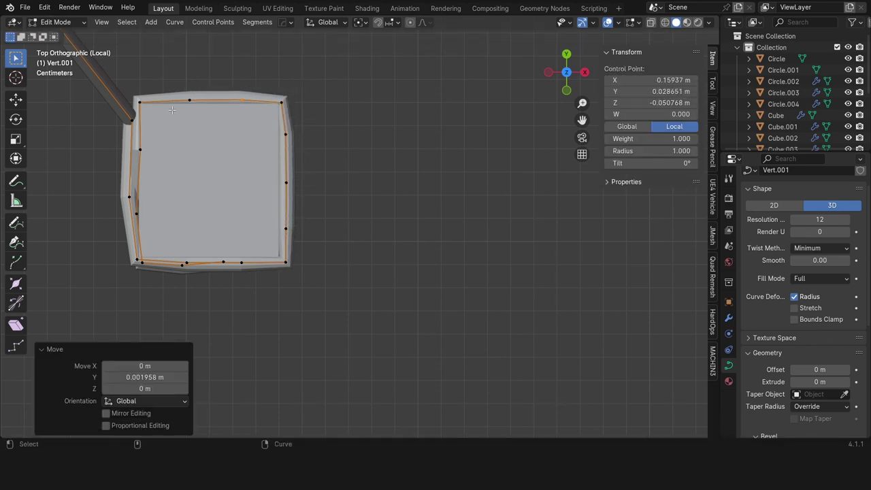
In perspective, shift remaining loop points vertically and around the post until it hugs snugly.
drag(136, 136, 131, 138)
middle_drag(130, 138, 313, 211)
drag(315, 213, 312, 215)
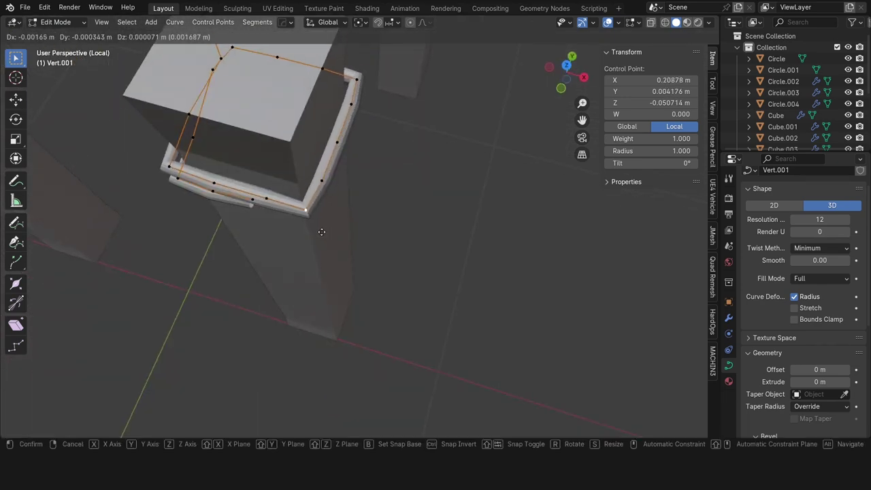
mouse_move(312, 215)
middle_down()
mouse_move(303, 184)
mouse_move(211, 224)
middle_up()
key(shift+space)
key(g)
drag(222, 164, 224, 169)
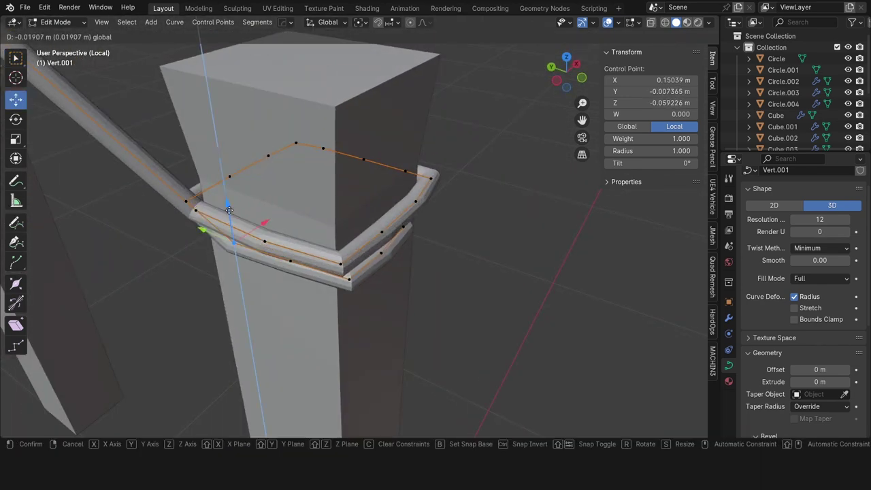
drag(230, 210, 231, 212)
middle_drag(231, 213, 302, 247)
drag(302, 247, 313, 271)
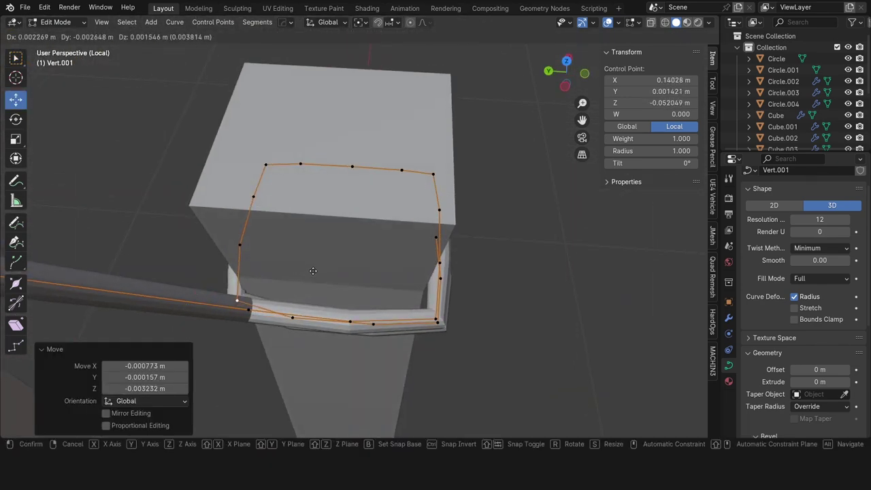
middle_drag(315, 264, 350, 192)
Select all points of the first rope loop and move them closer around its corner post.
key(Tab)
key(KP_Divide)
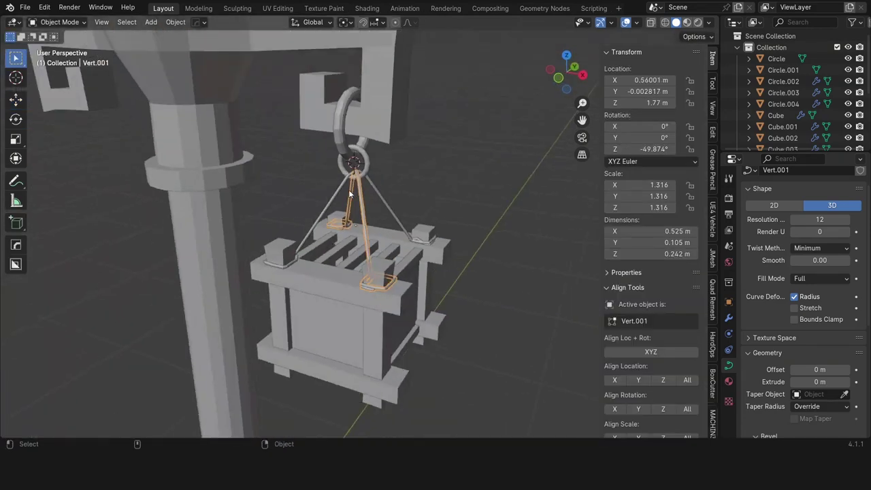
scroll(439, 222, up, 4)
scroll(401, 251, up, 3)
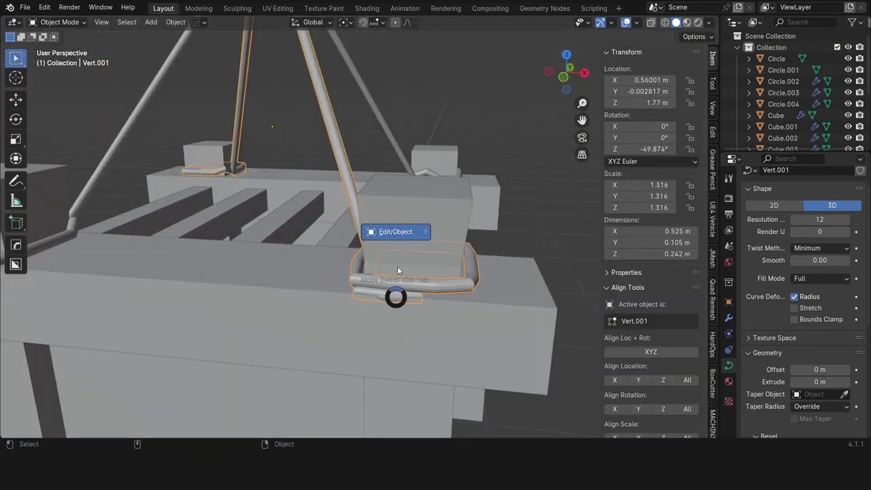
key(Tab)
key(shift+space)
key(g)
middle_drag(361, 308, 309, 312)
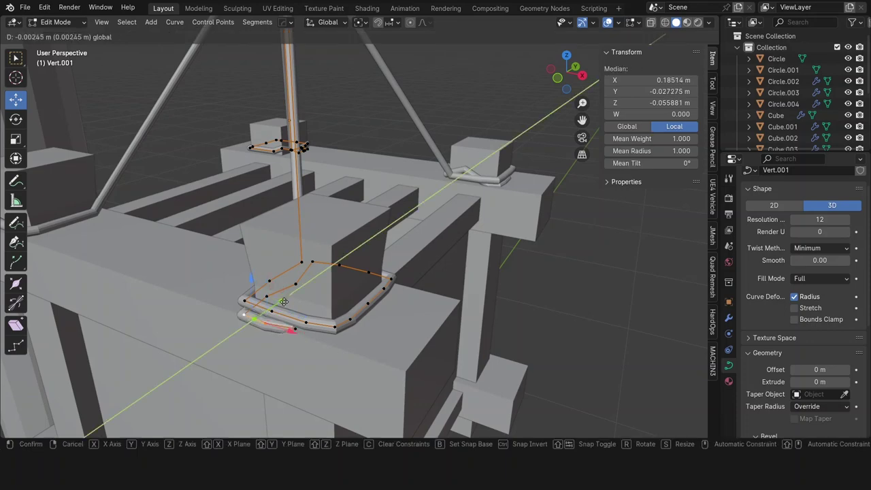
click(325, 315)
With X-ray on in front view, raise the first loop onto its post, then check it from the back.
key(alt+z)
key(KP_1)
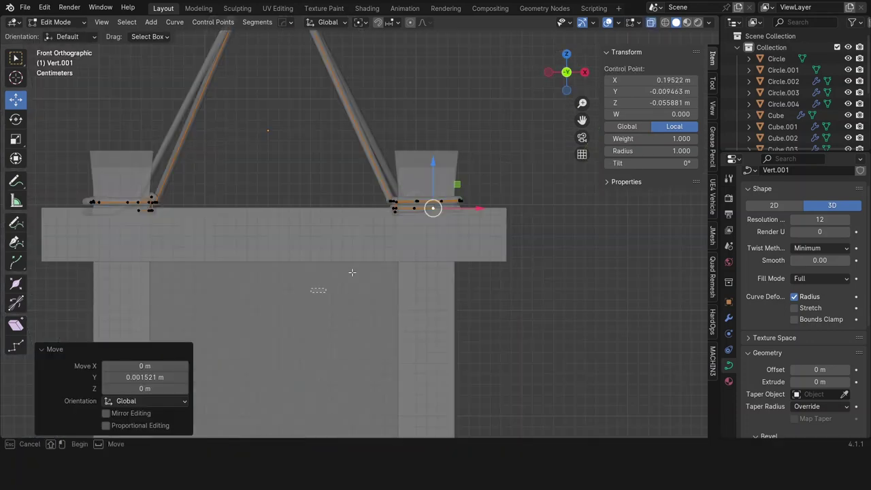
key(a)
scroll(392, 198, up, 3)
click(386, 184)
key(alt+z)
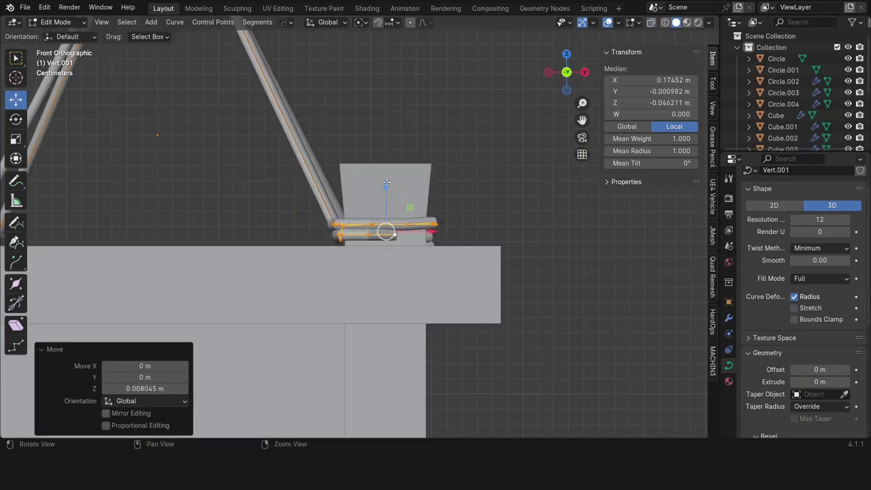
scroll(389, 229, down, 4)
middle_drag(389, 229, 574, 78)
click(569, 77)
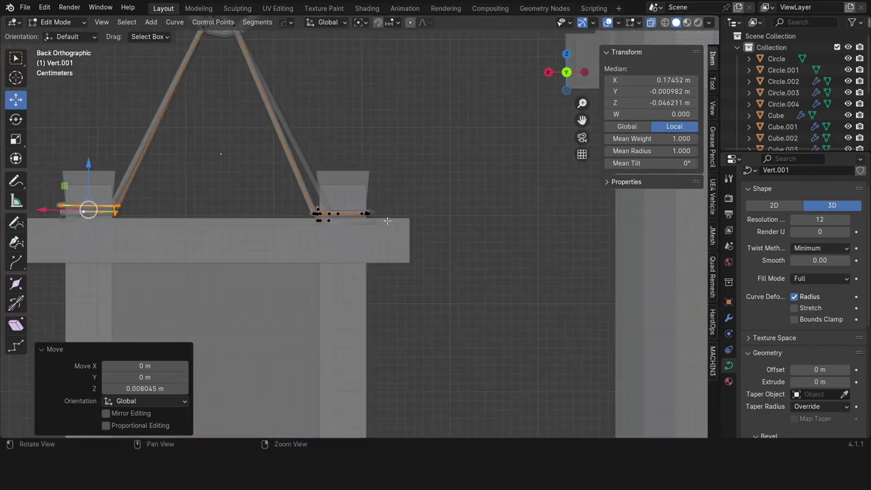
key(KP_Decimal)
mouse_move(341, 204)
middle_down()
mouse_move(361, 197)
mouse_move(452, 312)
mouse_move(469, 314)
middle_up()
Select the second rope loop and shift its chosen points to wrap around the post.
key(Tab)
click(452, 313)
key(Tab)
scroll(452, 313, up, 3)
shift+click(383, 323)
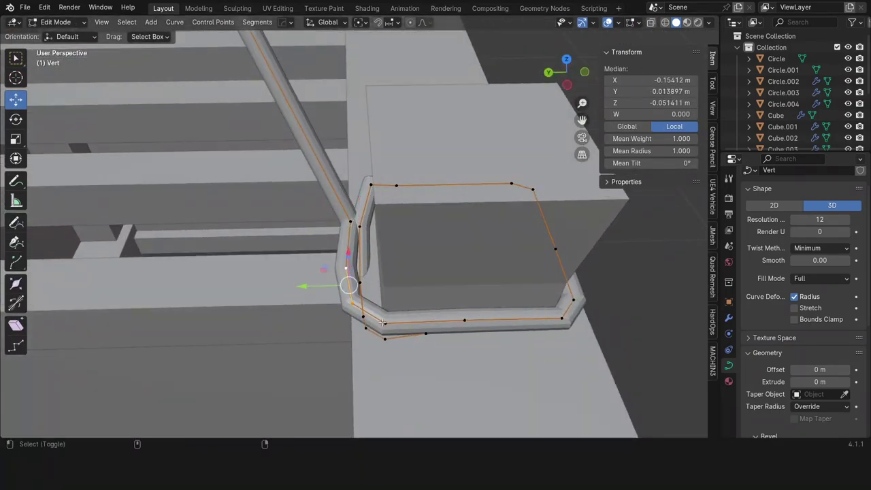
key(g)
middle_drag(360, 300, 392, 273)
click(392, 282)
Place a single point of the second loop against the post and raise the whole loop in front view.
click(392, 273)
key(g)
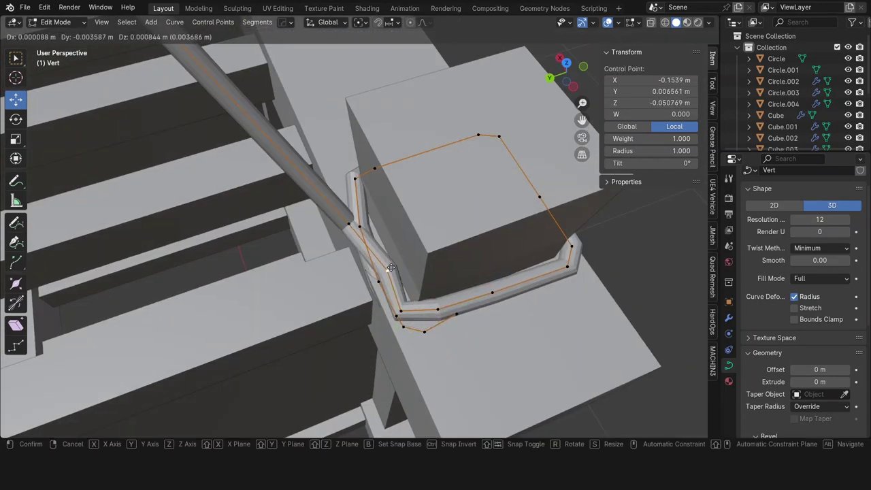
click(379, 274)
middle_drag(379, 274, 396, 255)
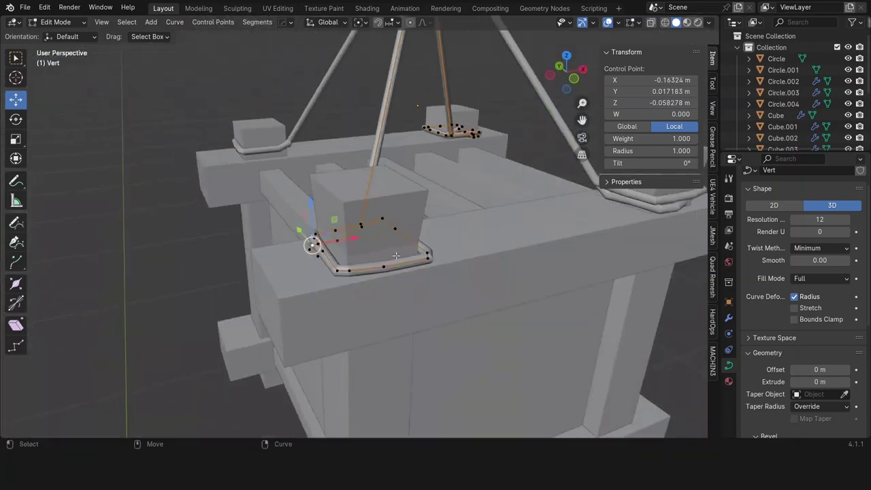
key(KP_1)
key(a)
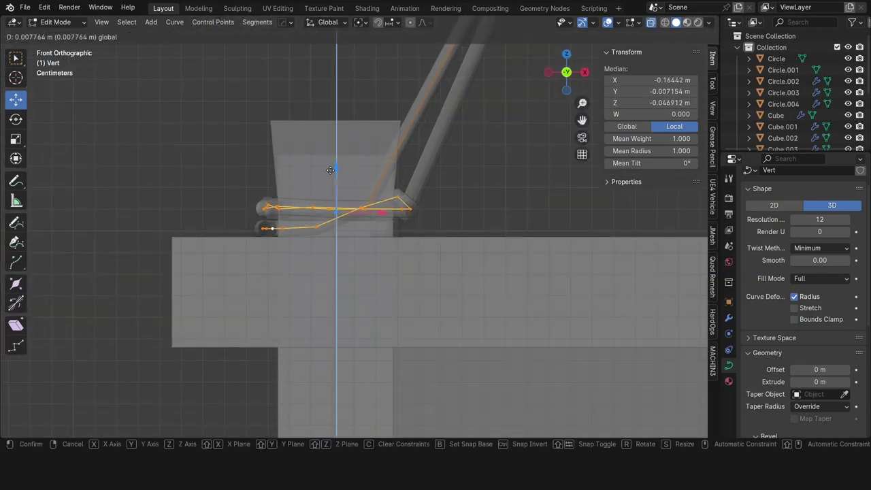
click(330, 170)
mouse_move(331, 170)
middle_down()
mouse_move(409, 198)
mouse_move(549, 73)
middle_up()
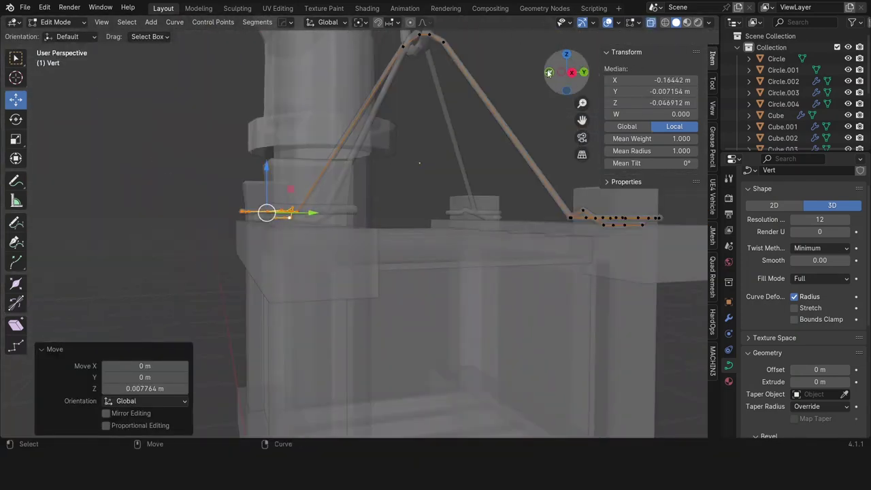
click(549, 72)
Adjust individual points of the second loop from the side so they hug the post.
click(361, 190)
click(383, 162)
mouse_move(383, 163)
middle_down()
mouse_move(408, 204)
mouse_move(289, 332)
middle_up()
key(alt+a)
click(304, 284)
key(KP_Decimal)
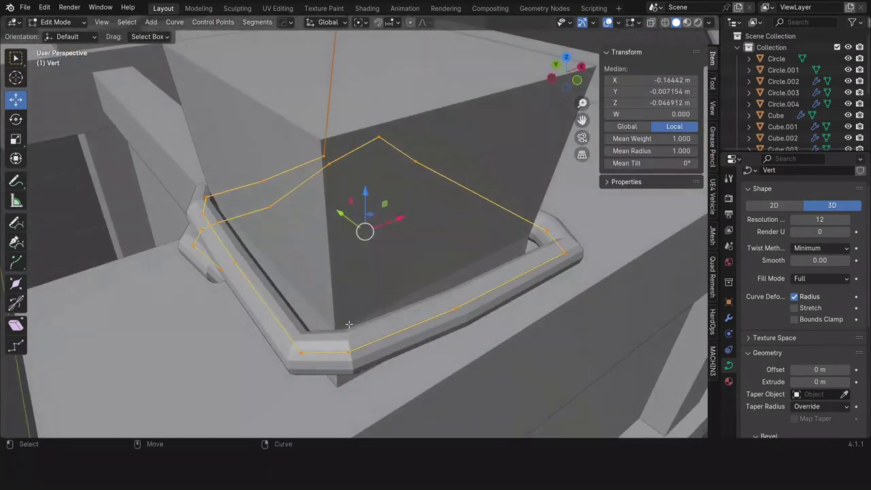
middle_drag(364, 230, 409, 204)
key(g)
click(409, 204)
key(g)
click(521, 371)
Set the last loop points tight against the post and review the whole crate and rope.
mouse_move(521, 371)
middle_down()
mouse_move(349, 400)
mouse_move(191, 264)
mouse_move(279, 318)
middle_up()
key(g)
click(184, 270)
key(g)
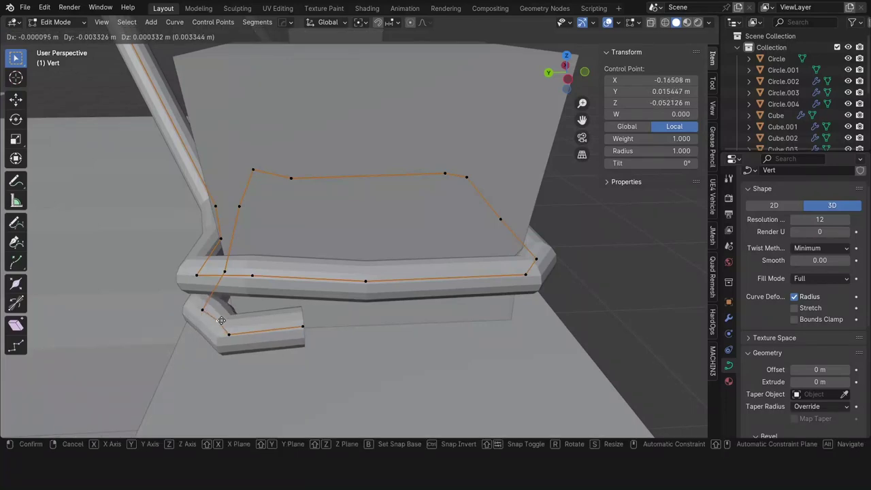
click(218, 312)
middle_drag(218, 312, 307, 292)
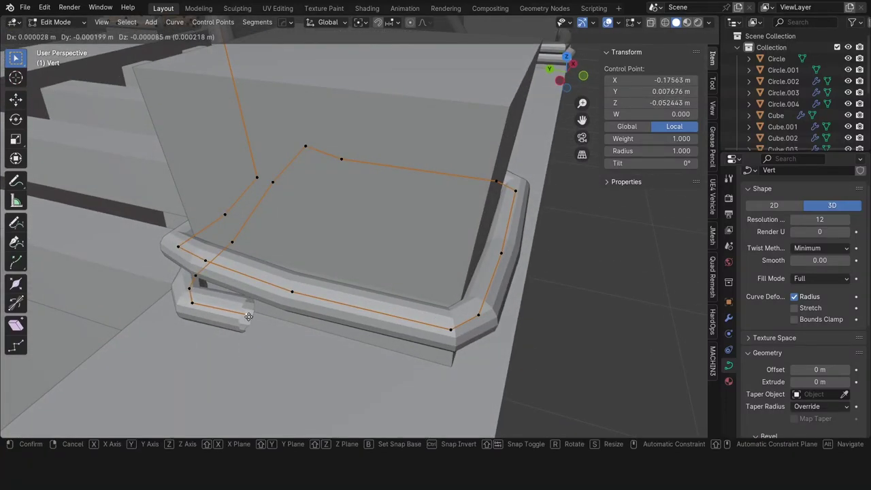
scroll(376, 274, down, 5)
key(Tab)
middle_drag(377, 275, 552, 260)
Lower the rope slightly so it sits on the hook.
scroll(517, 221, down, 5)
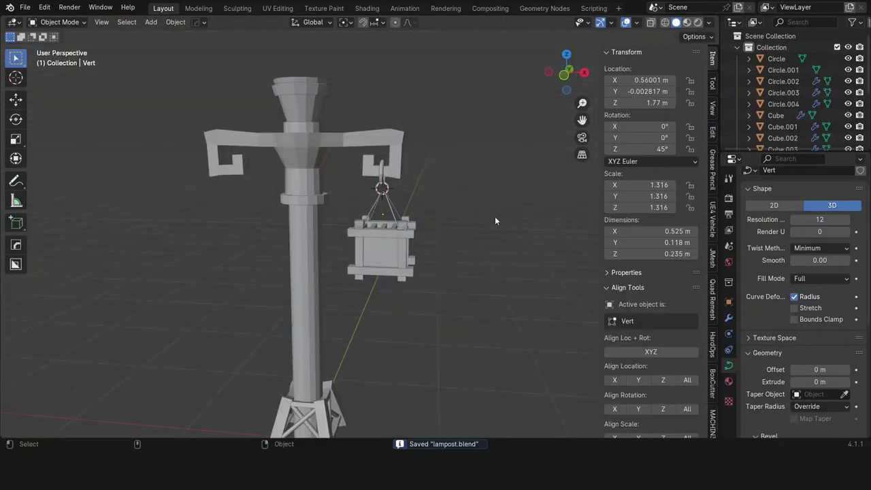
click(560, 79)
scroll(455, 163, up, 4)
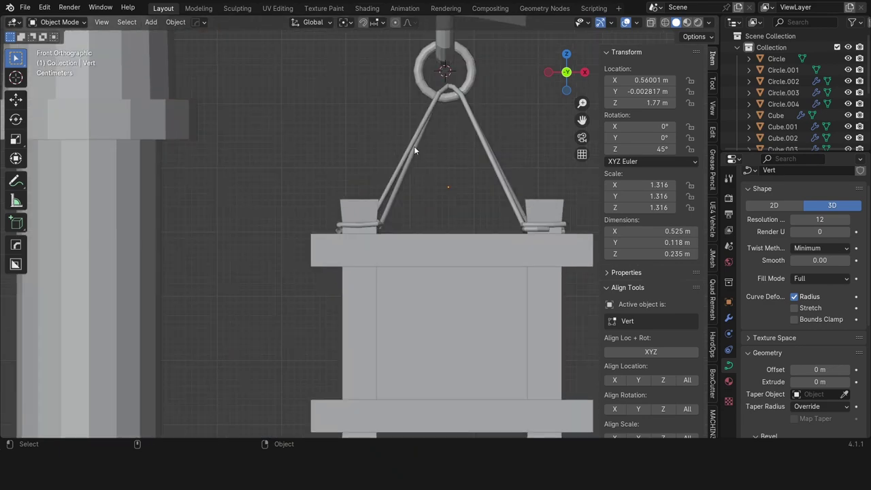
scroll(414, 149, down, 3)
scroll(436, 204, up, 3)
click(15, 99)
click(496, 175)
drag(496, 175, 513, 136)
mouse_move(513, 136)
middle_down()
mouse_move(484, 209)
mouse_move(499, 160)
middle_up()
scroll(499, 160, down, 4)
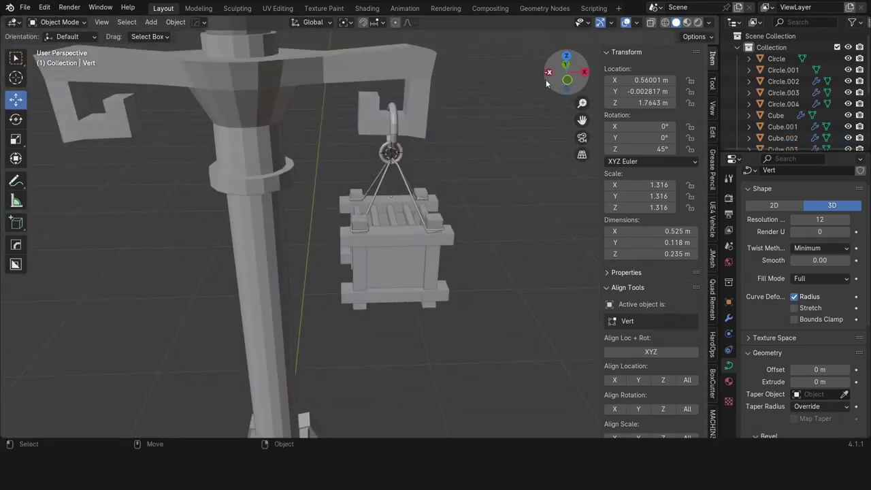
Box-select the crate, rope and hook in front view, then Shift+D duplicate them along X under the left arm.
click(567, 80)
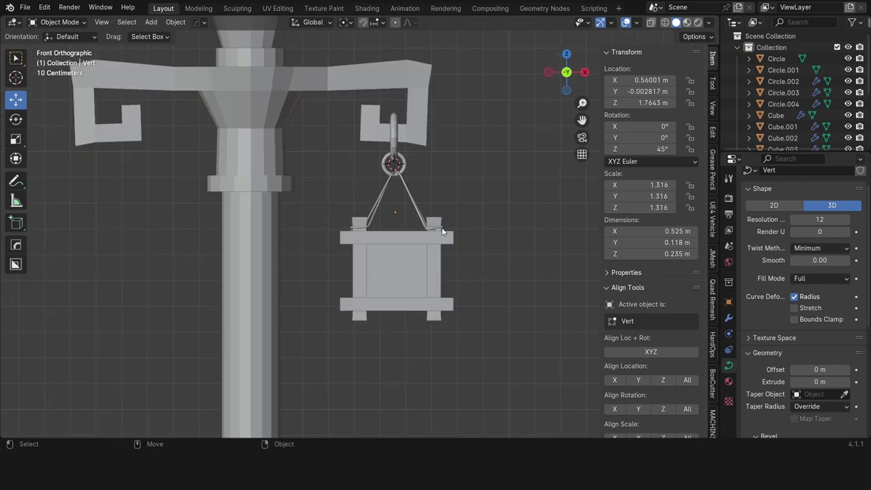
drag(344, 337, 511, 146)
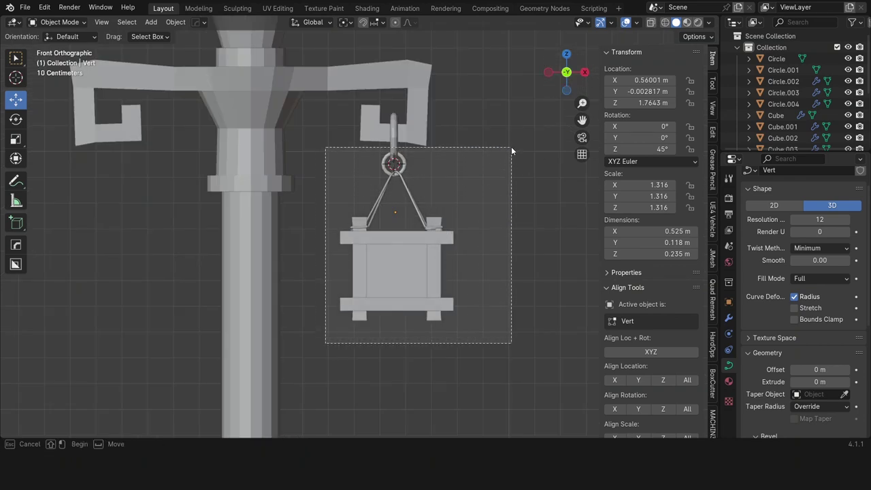
scroll(486, 212, down, 1)
key(shift+d)
key(x)
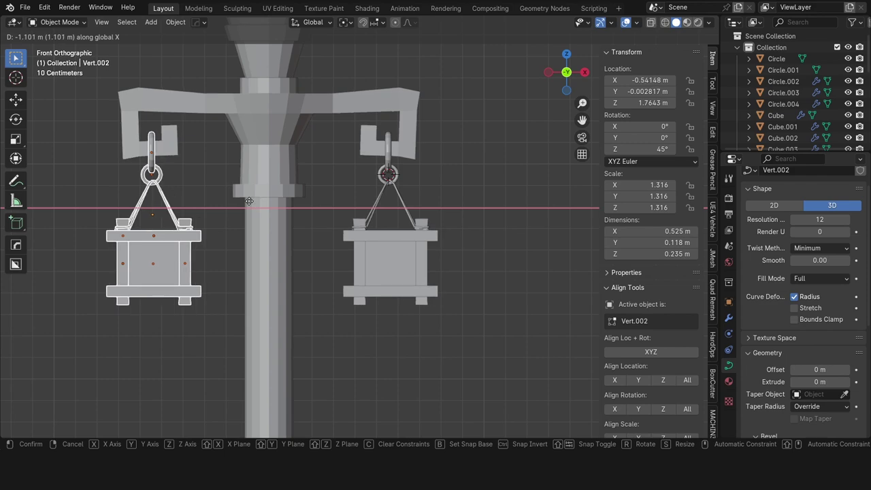
click(249, 201)
middle_drag(258, 200, 406, 236)
scroll(356, 231, up, 3)
scroll(376, 233, up, 2)
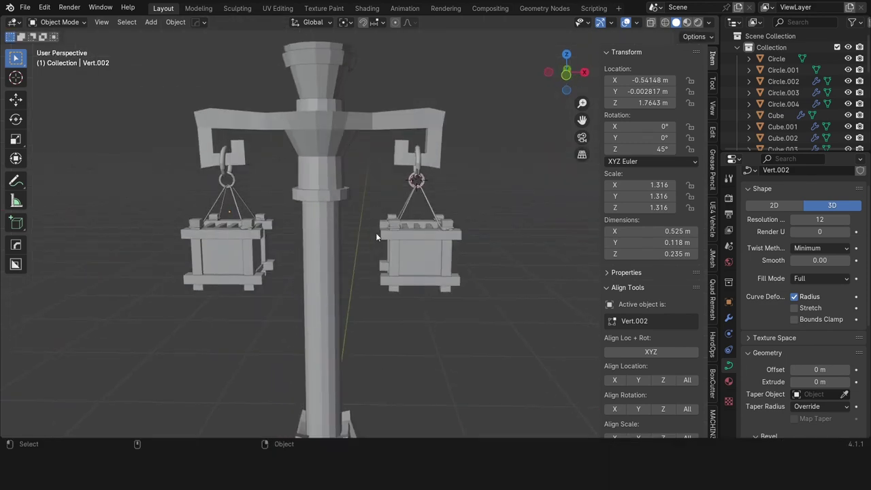